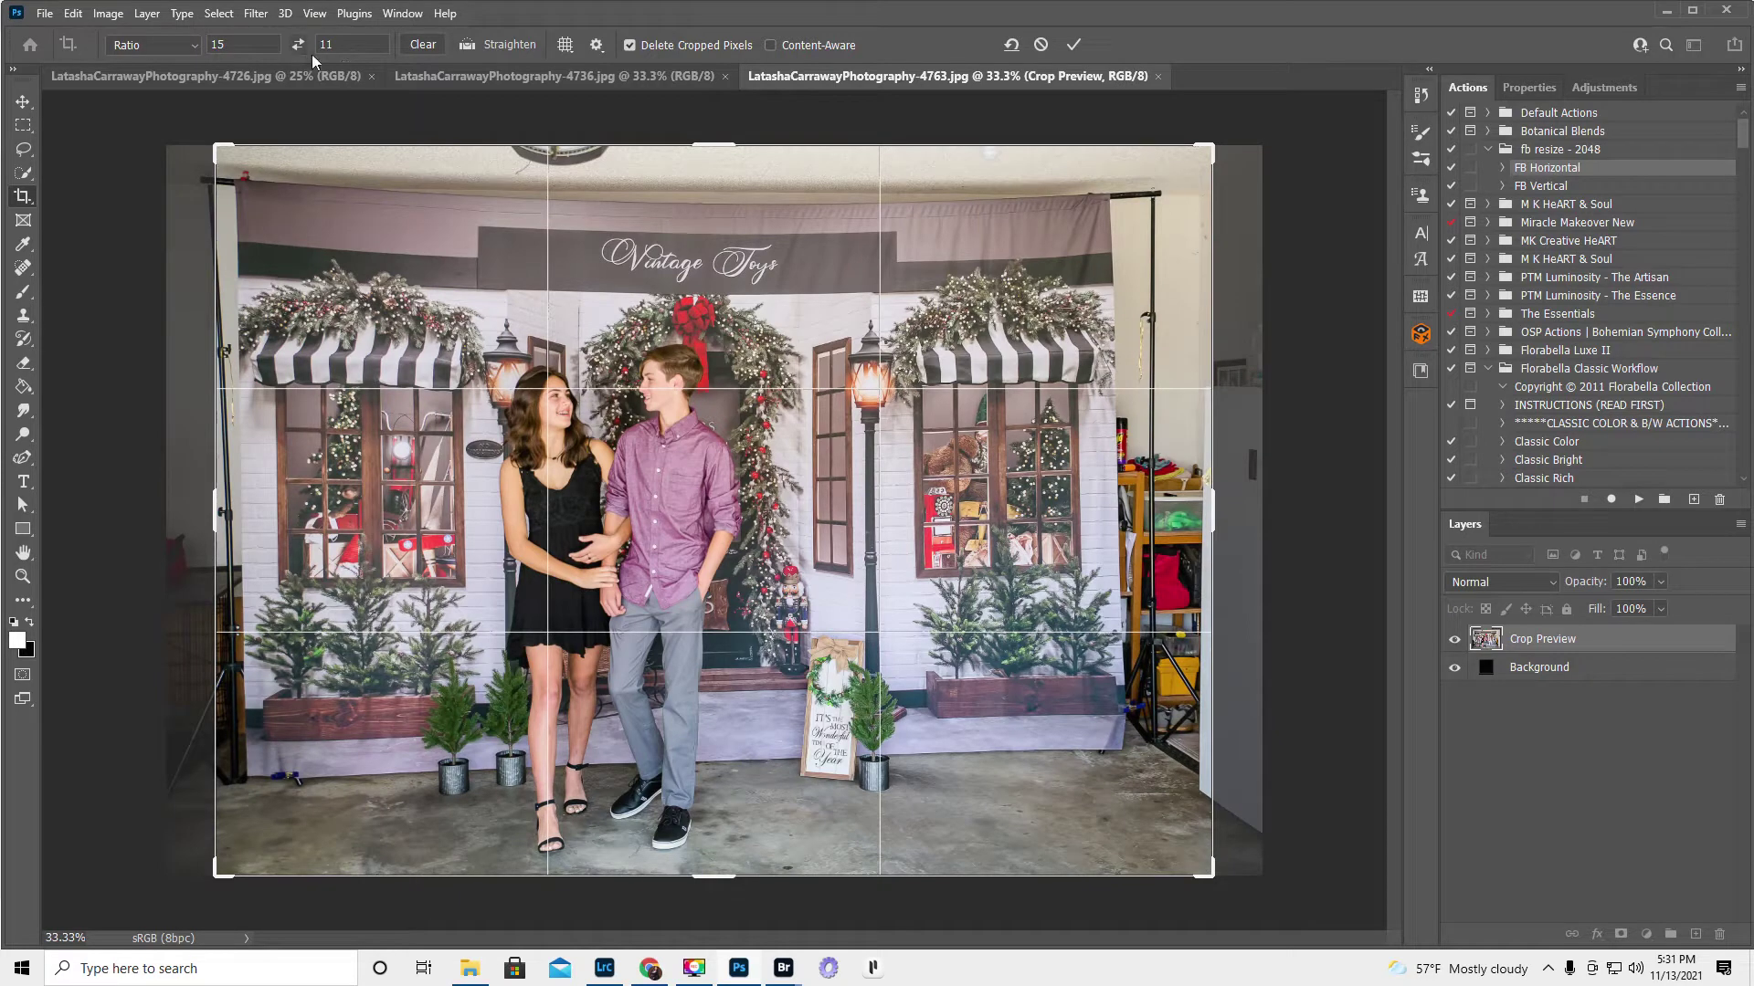
- Crop the photo at the 15:11 ratio, trimming the ceiling and room edges and centring the couple in the frame
drag(709, 140, 700, 175)
drag(628, 442, 678, 442)
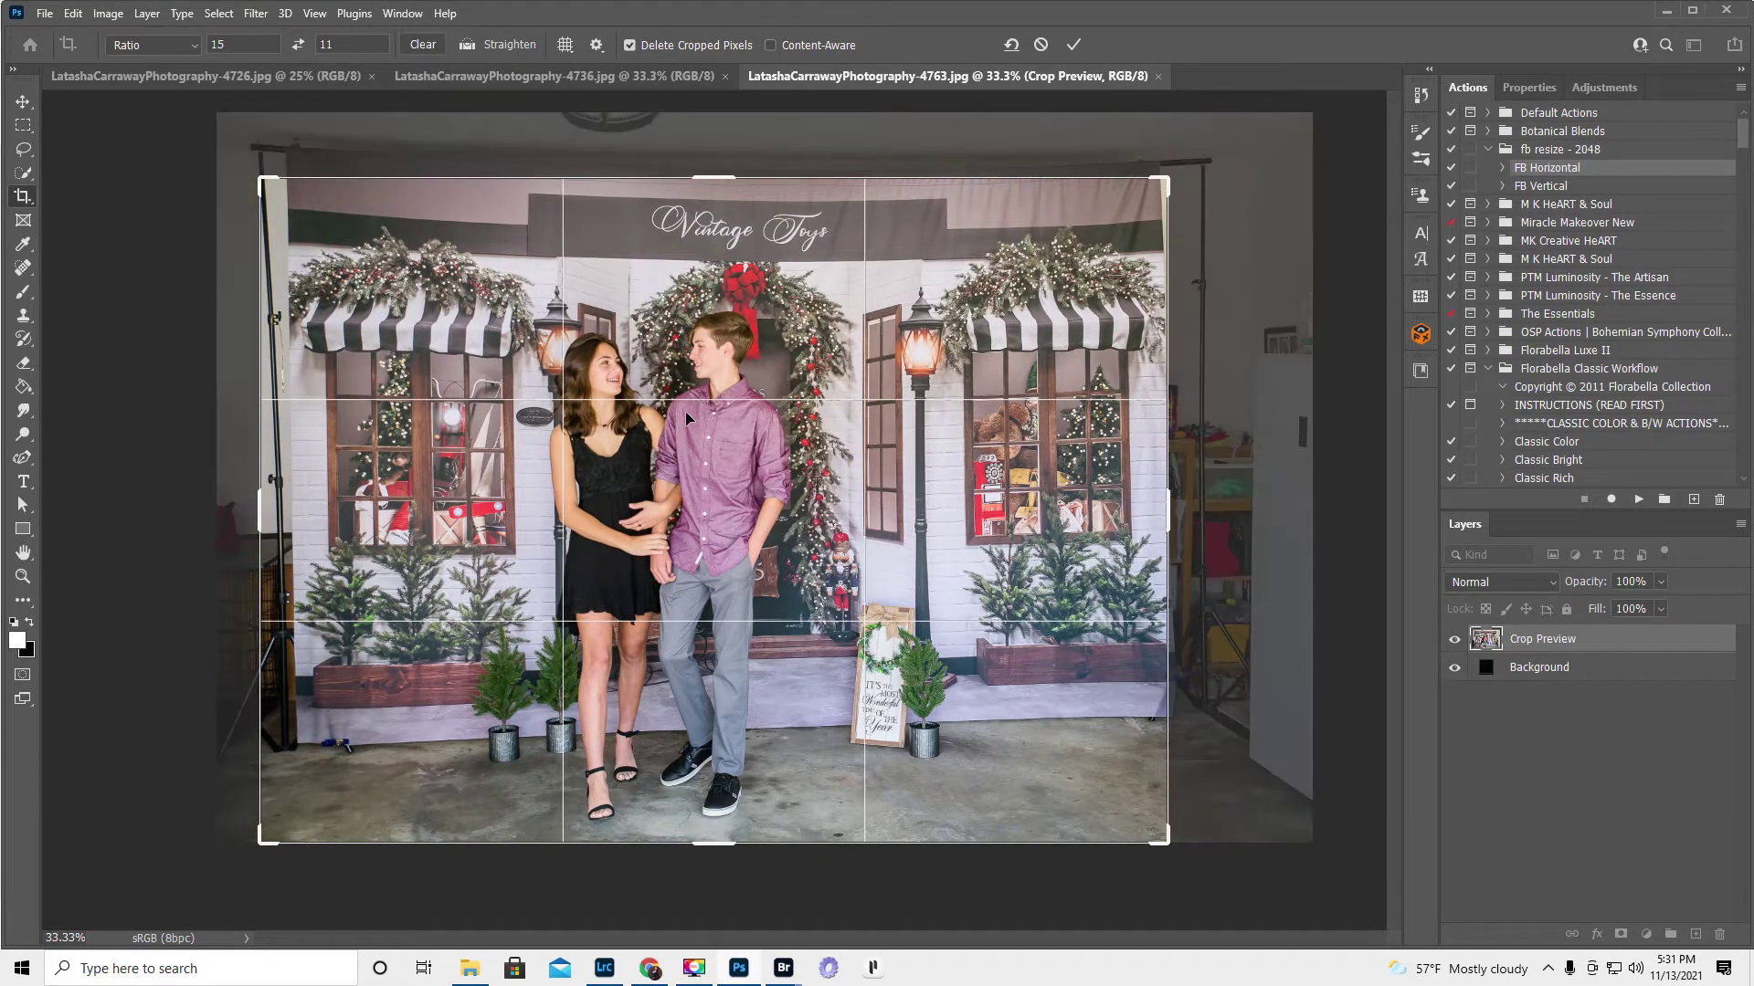
key(Return)
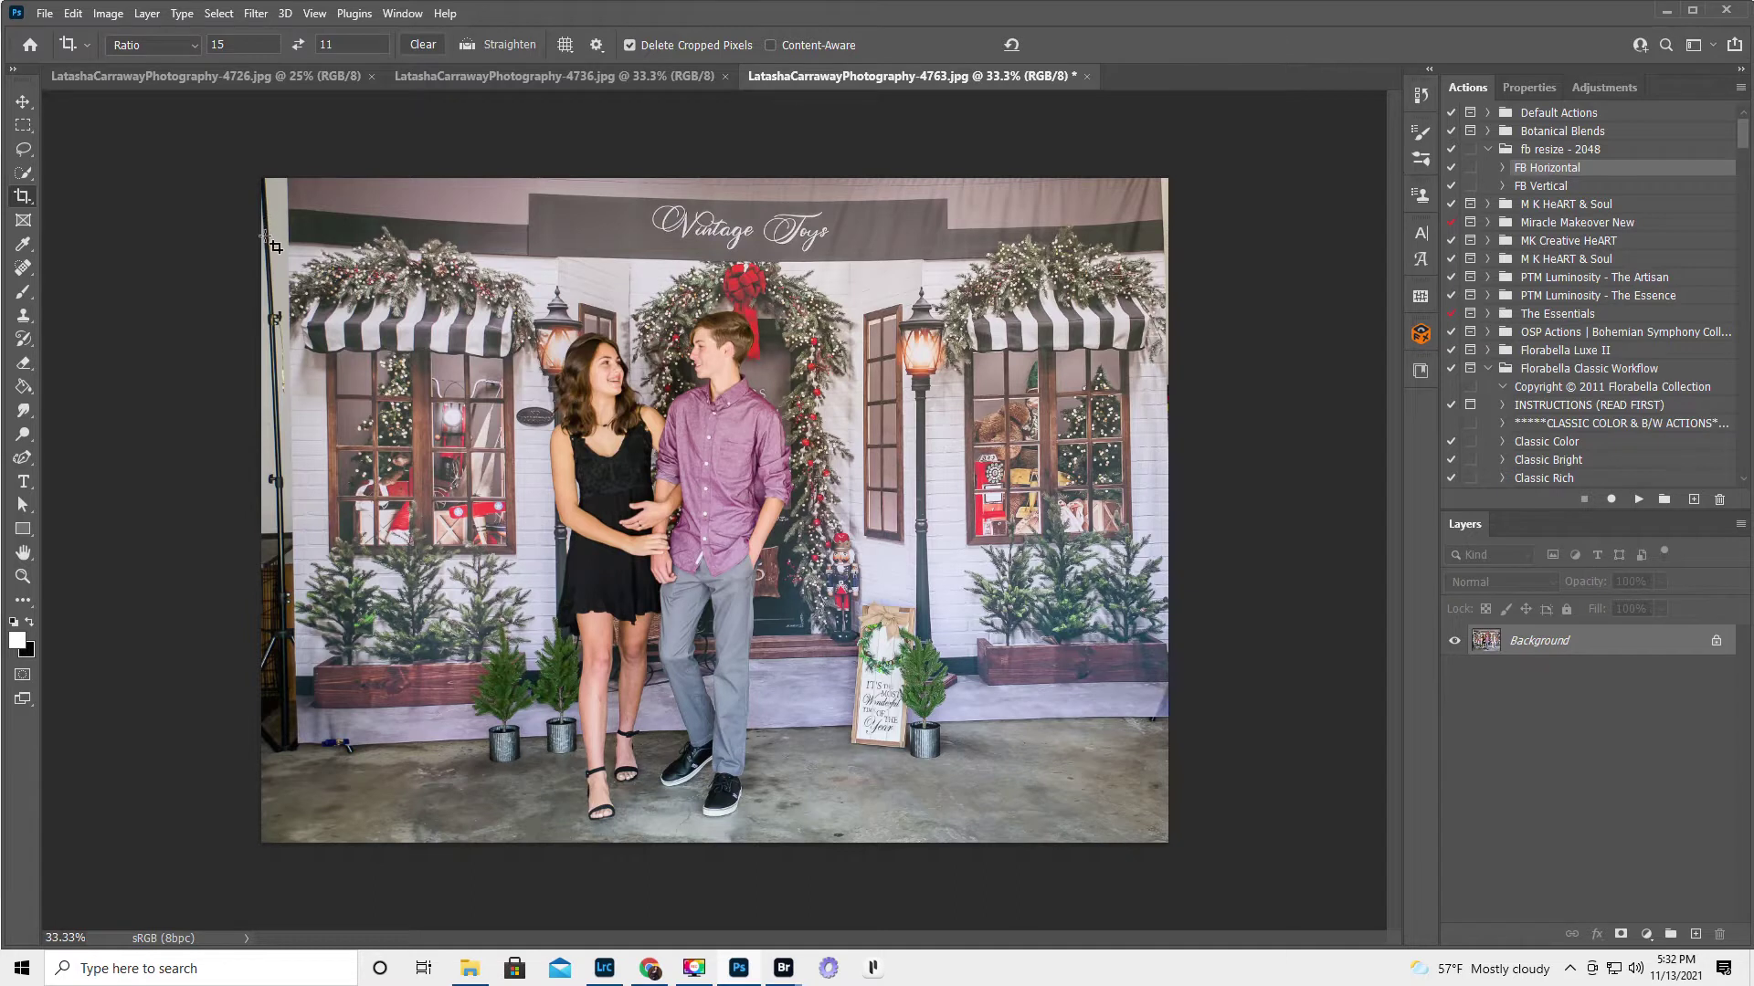
drag(277, 497, 263, 509)
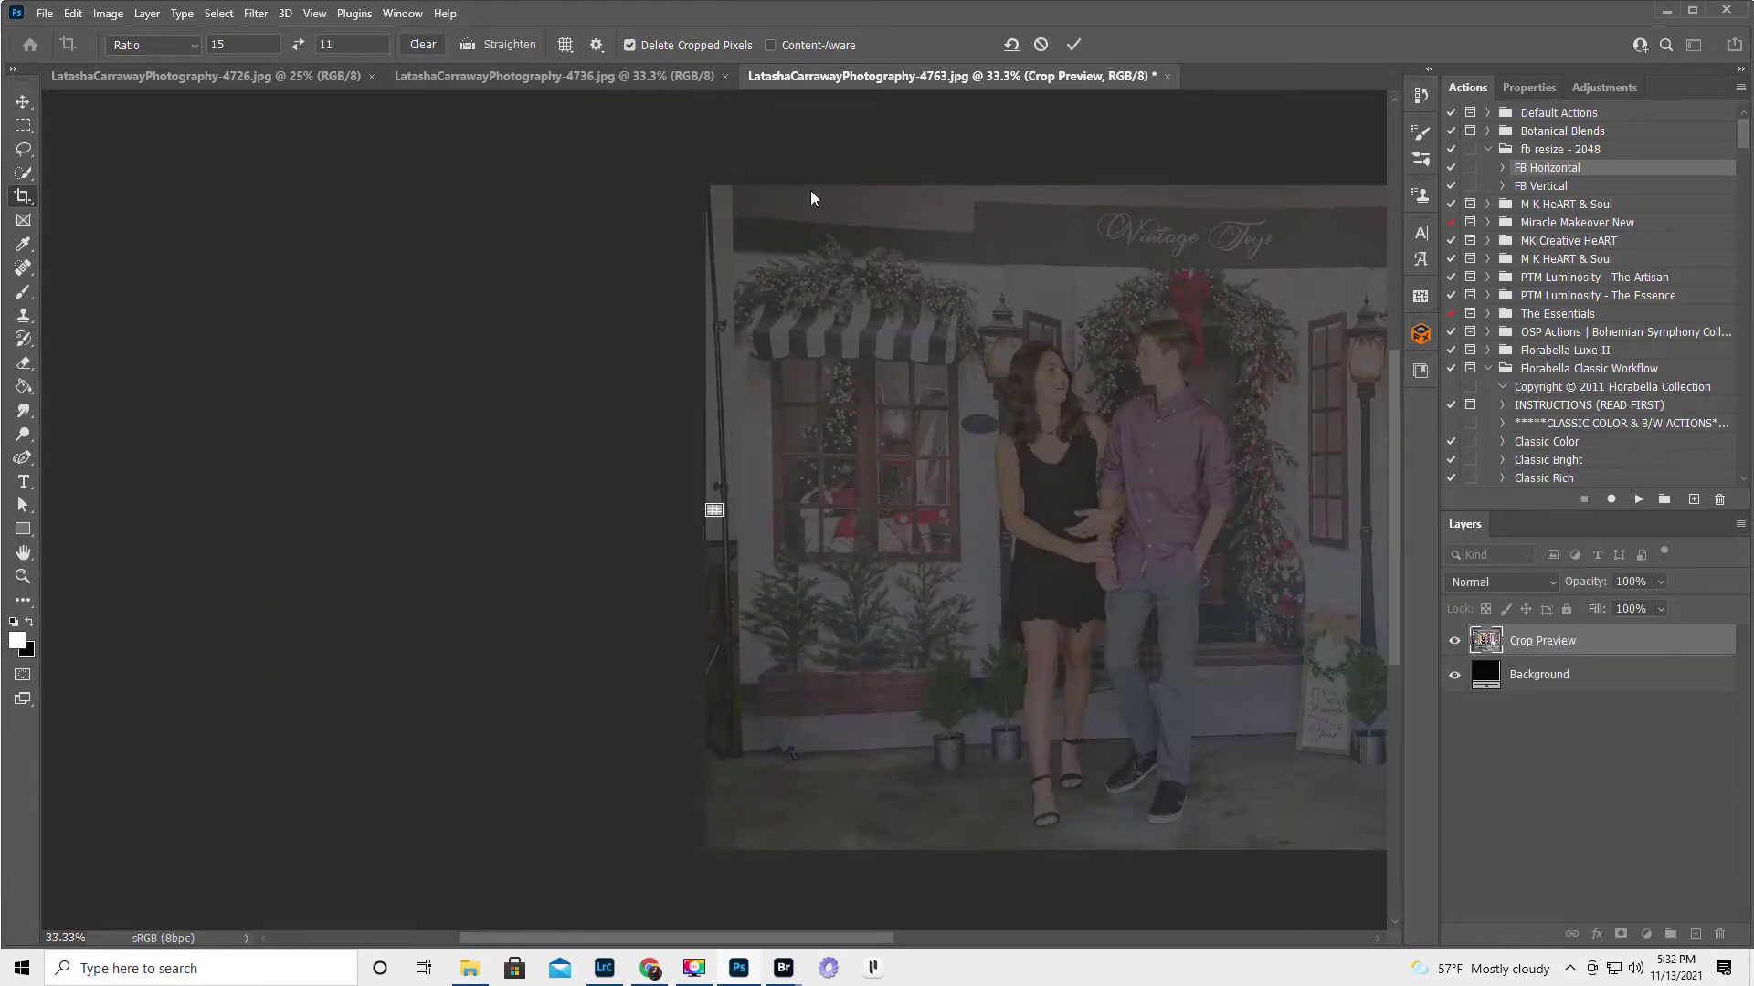
click(1041, 45)
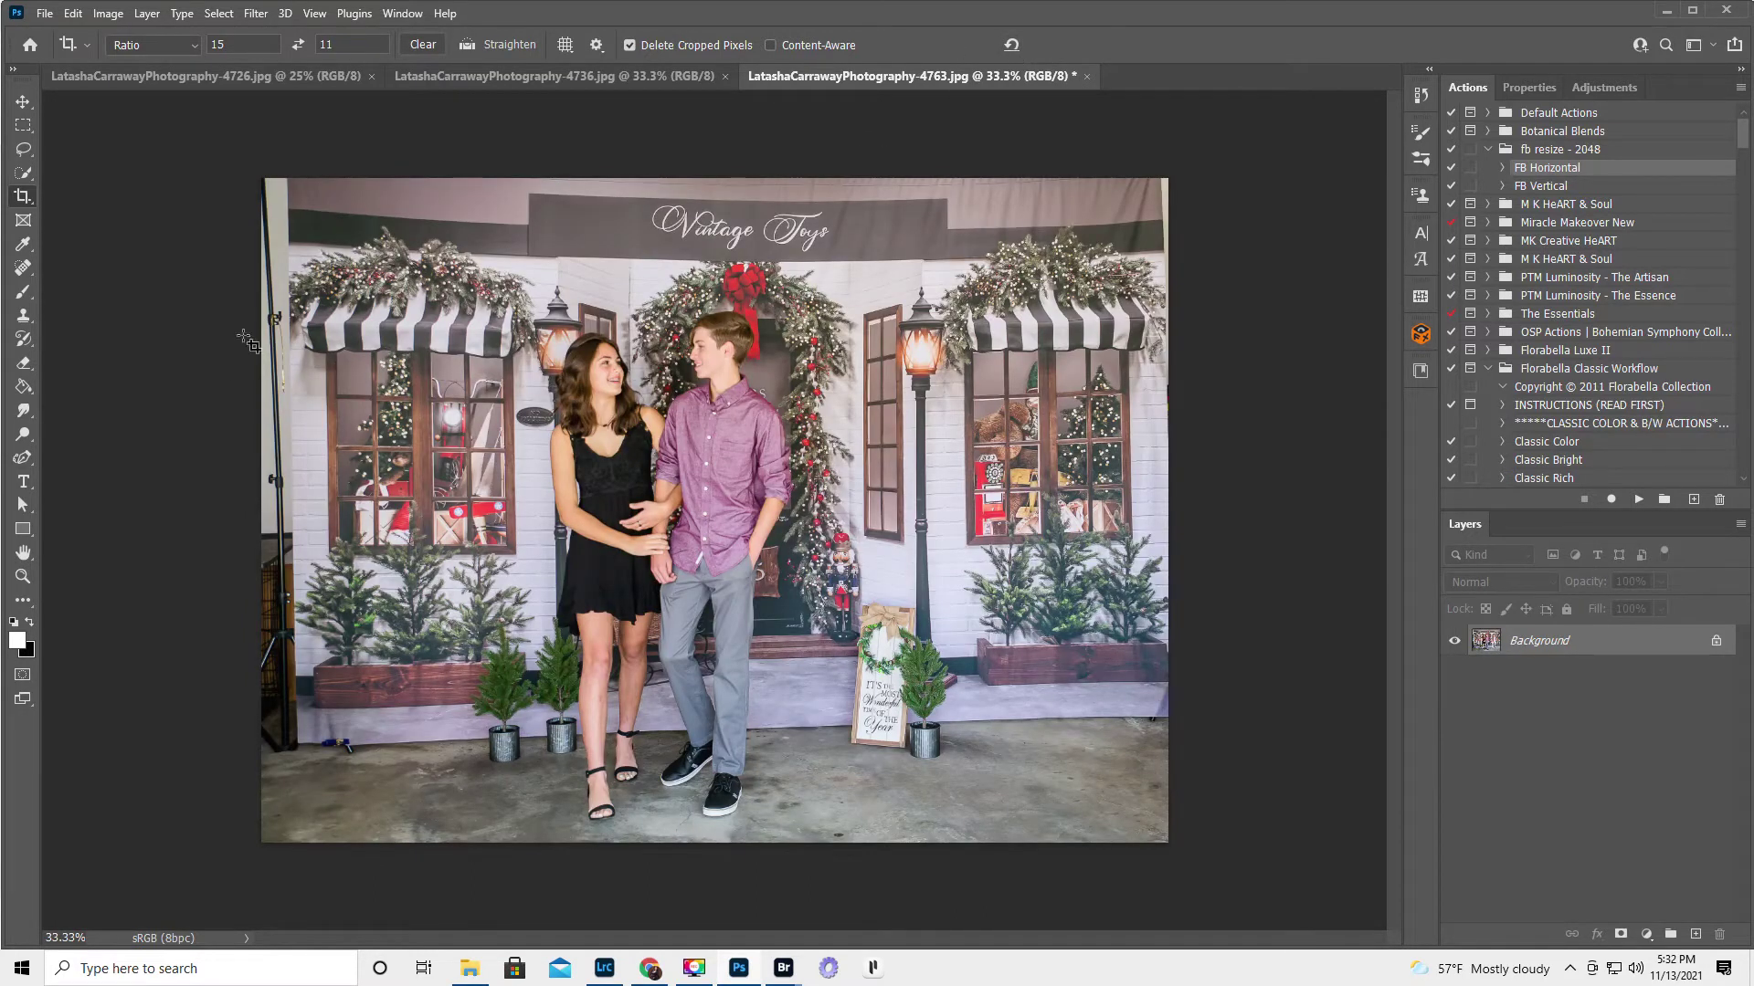
- Select a full-height strip of the backdrop's left side, stretch it to about 125% width over the exposed stand, and deselect
click(22, 126)
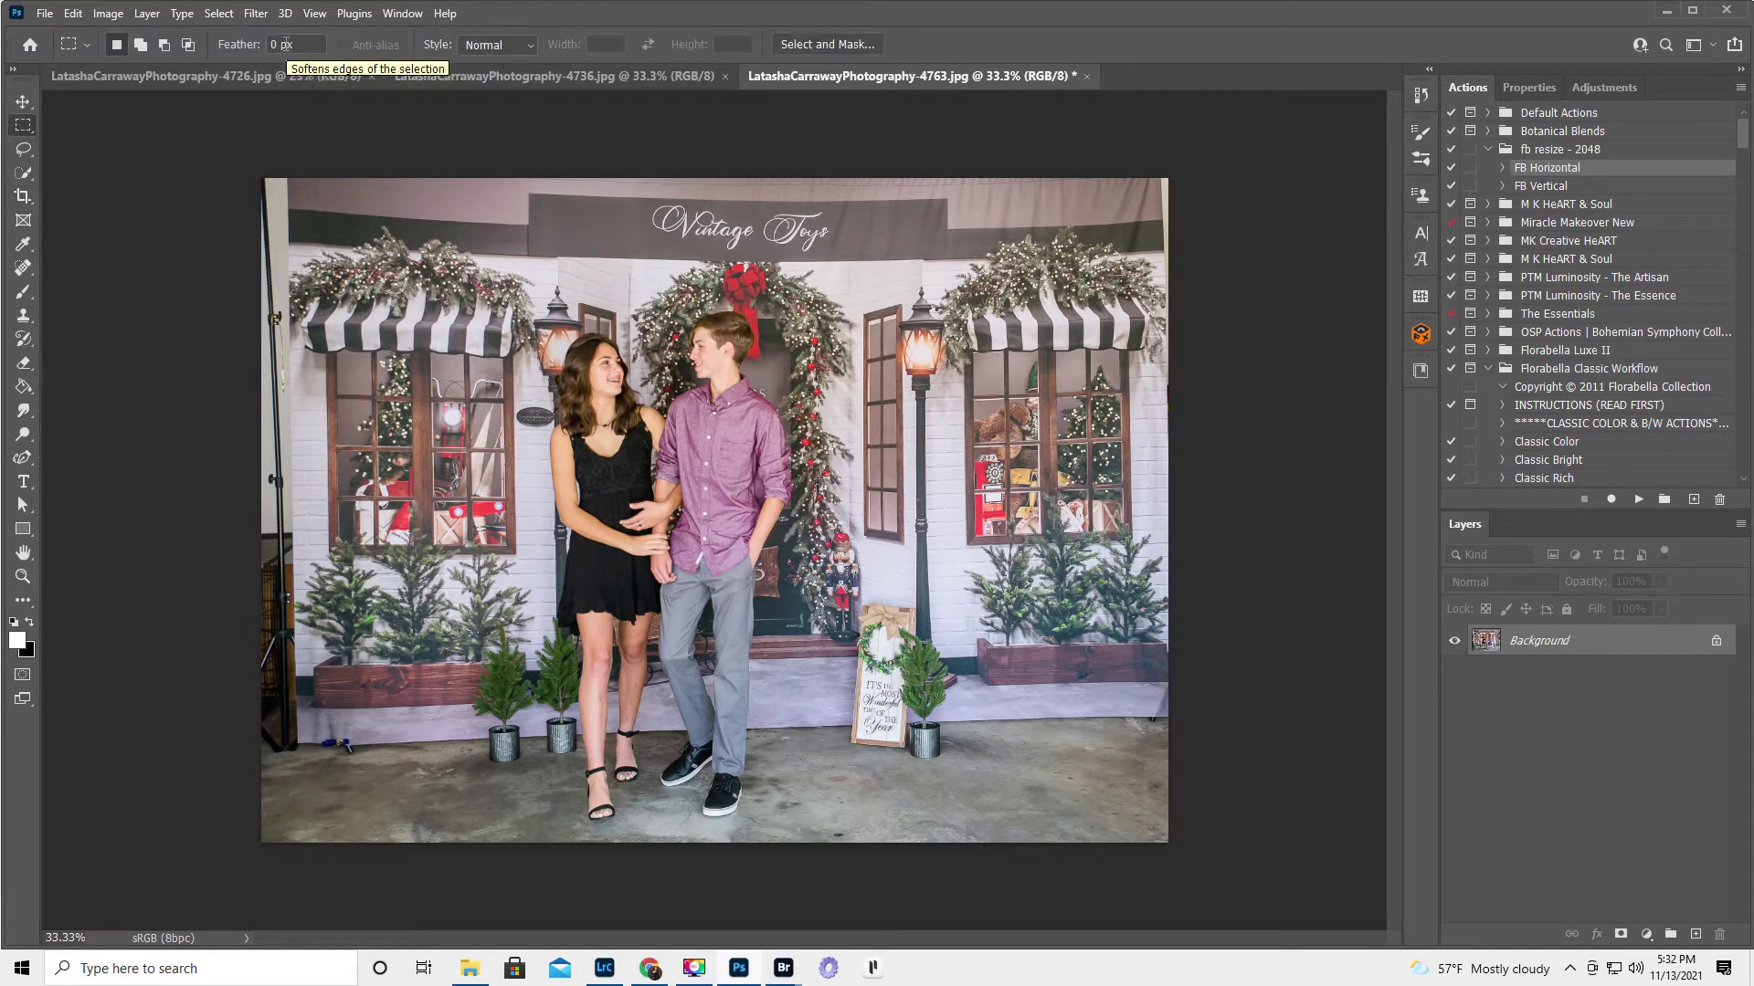
drag(302, 176, 462, 884)
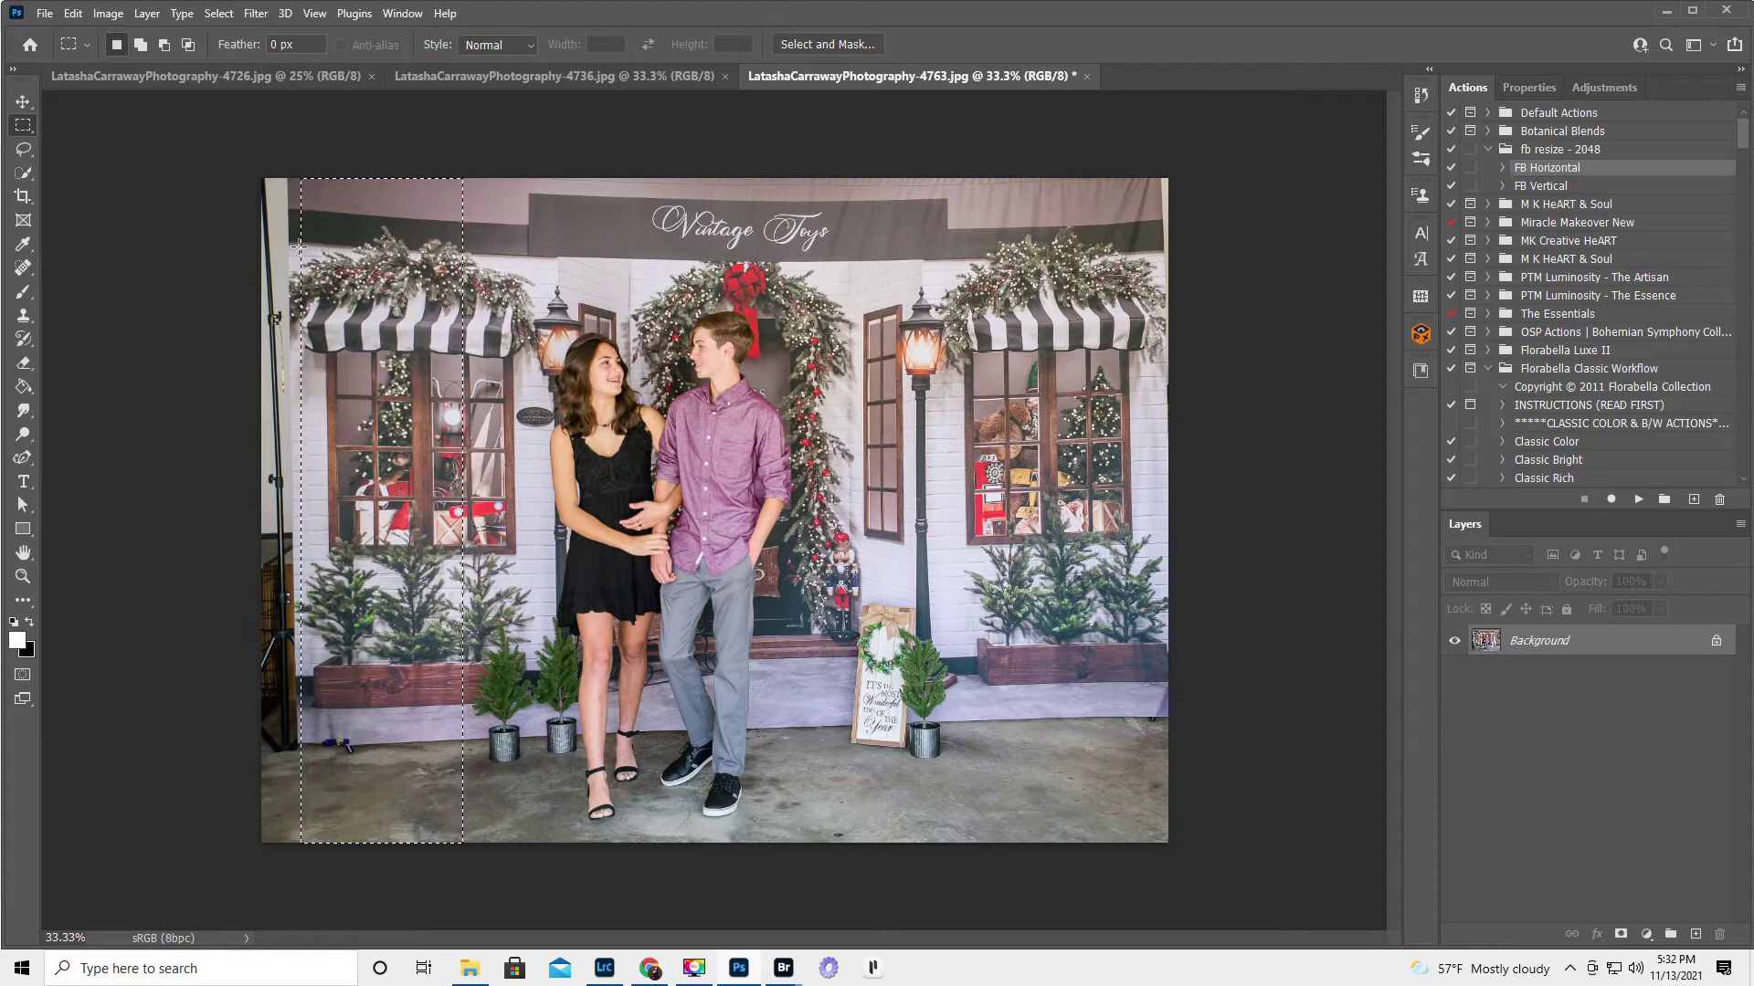
key(ctrl+t)
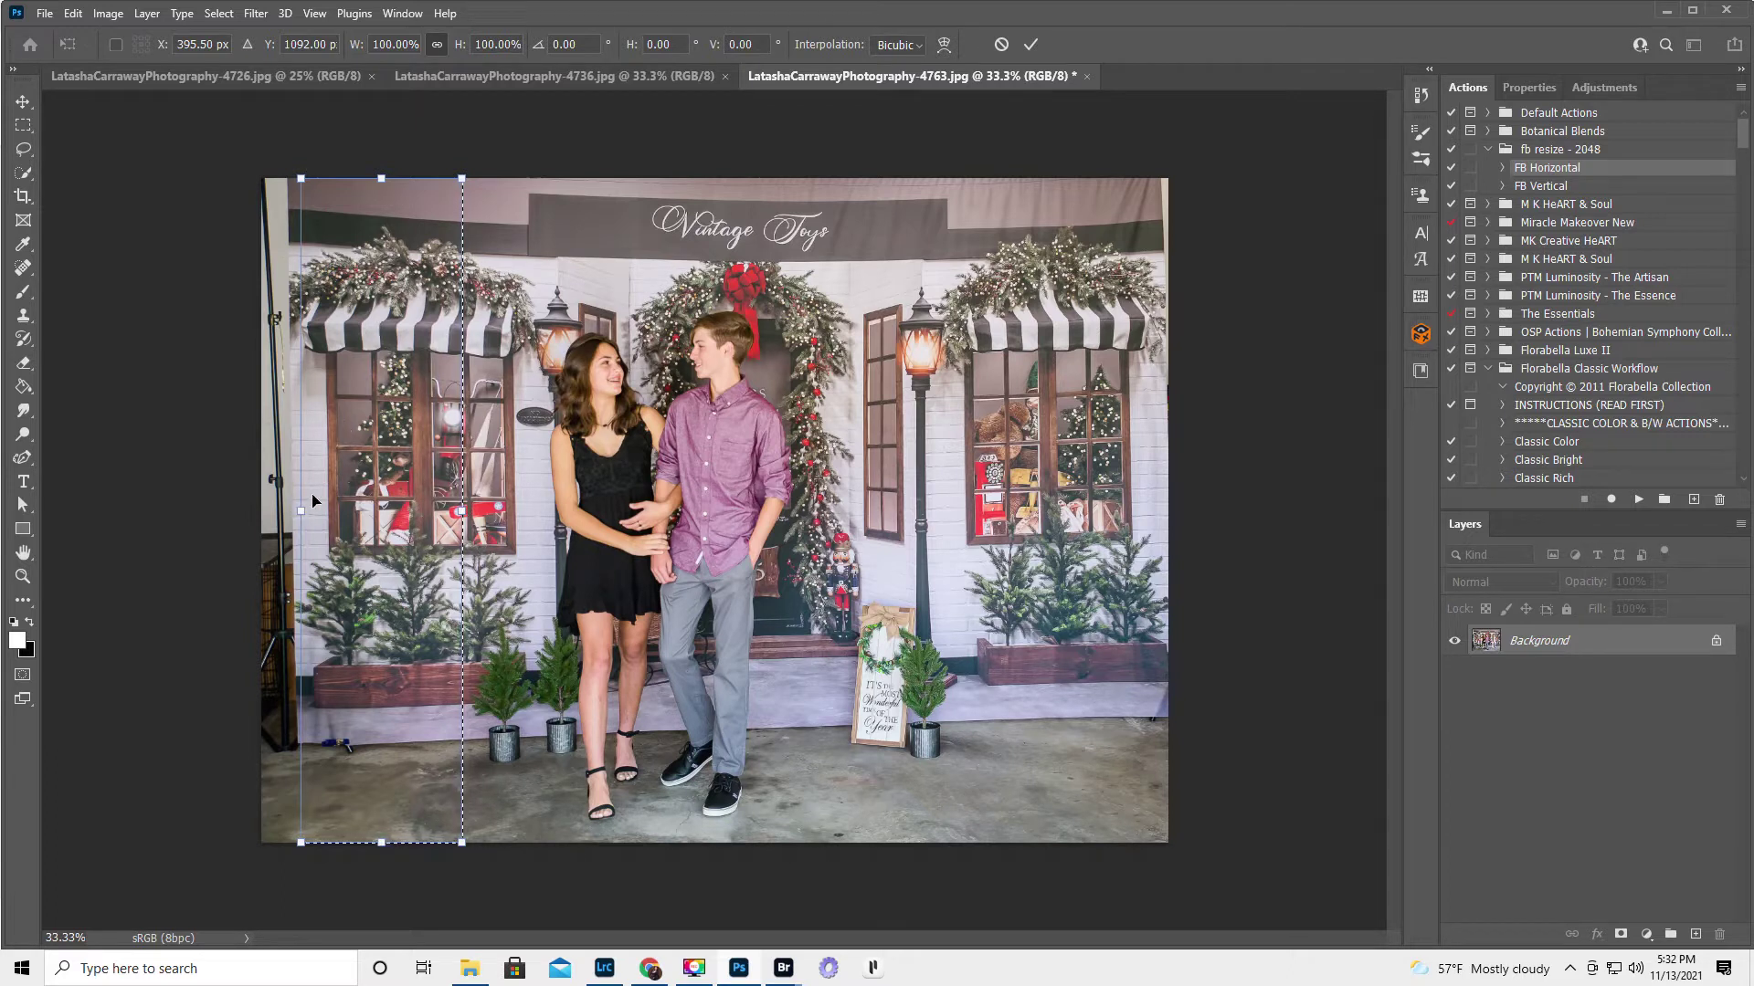
drag(301, 511, 261, 510)
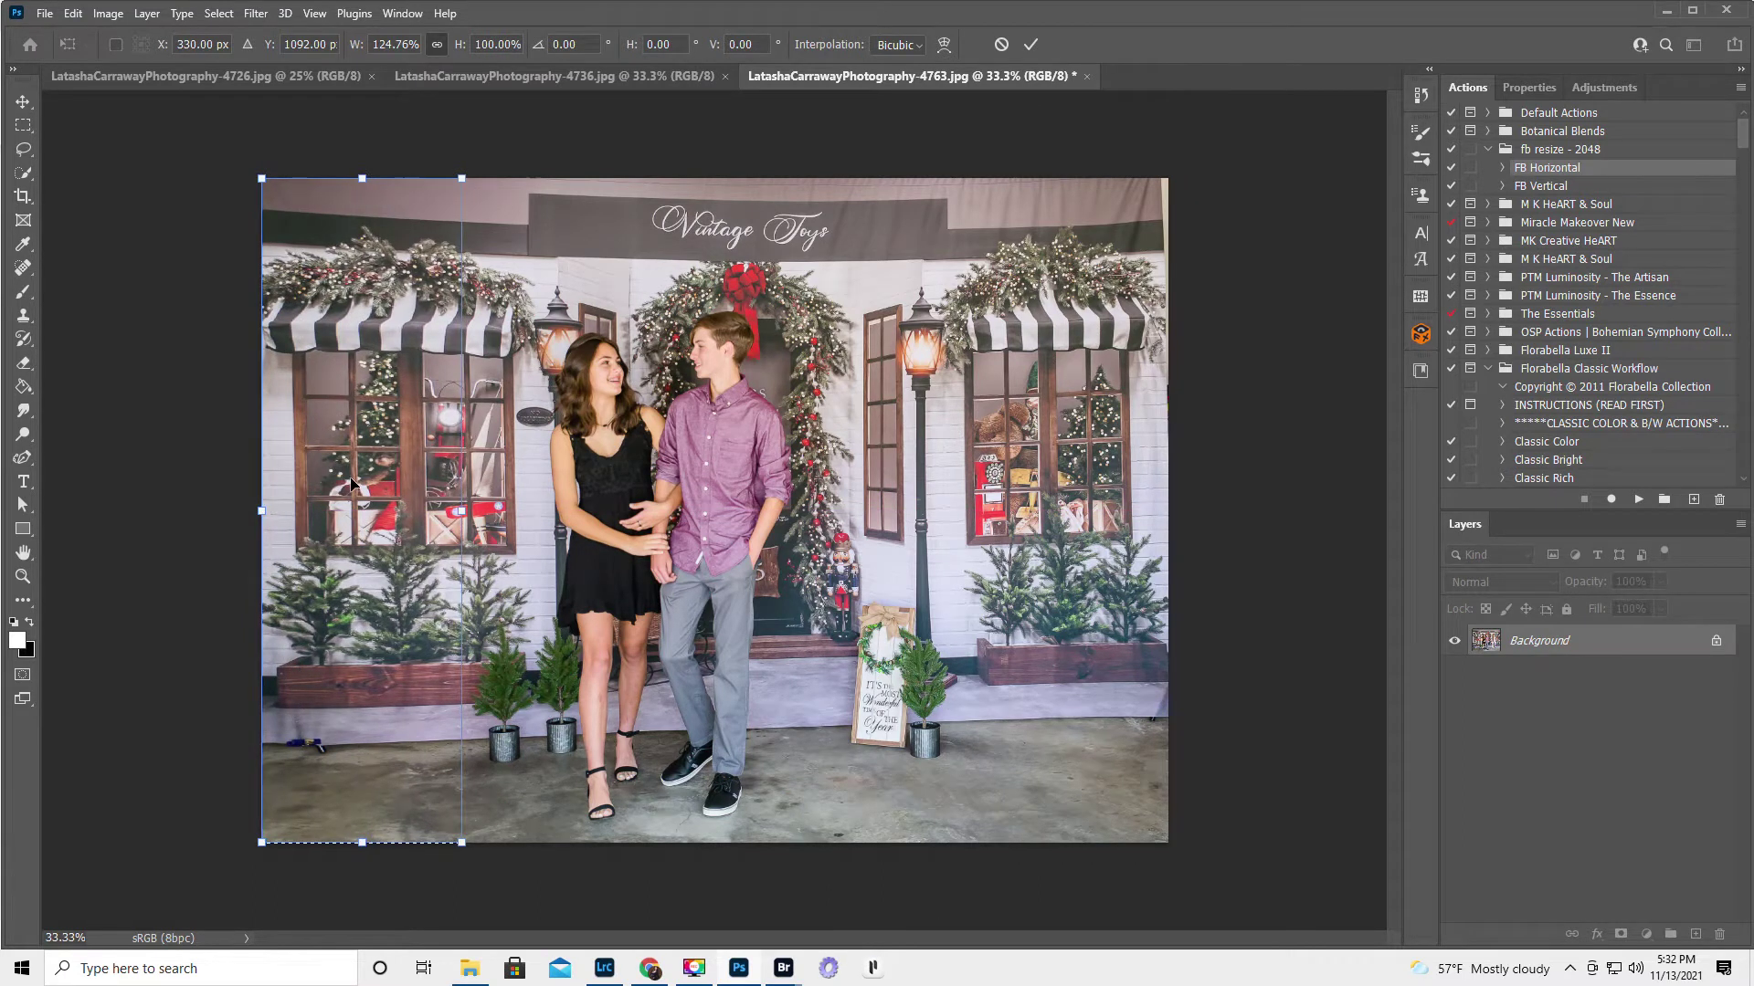
key(Return)
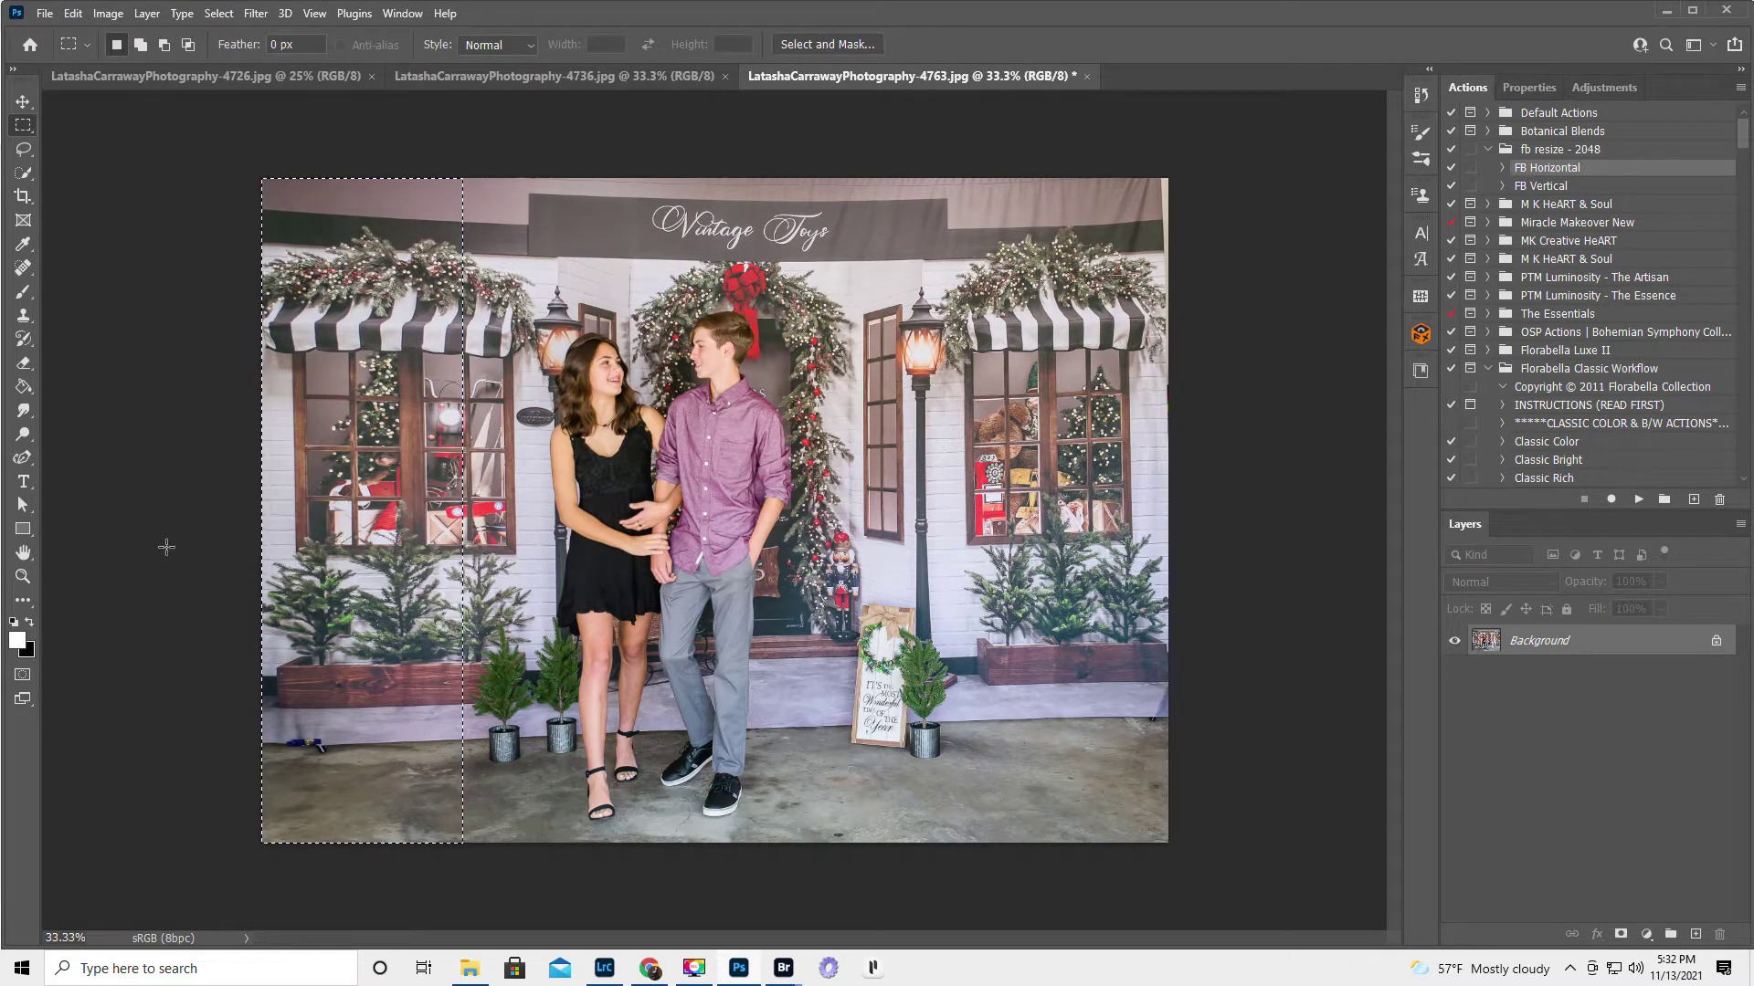
key(ctrl+d)
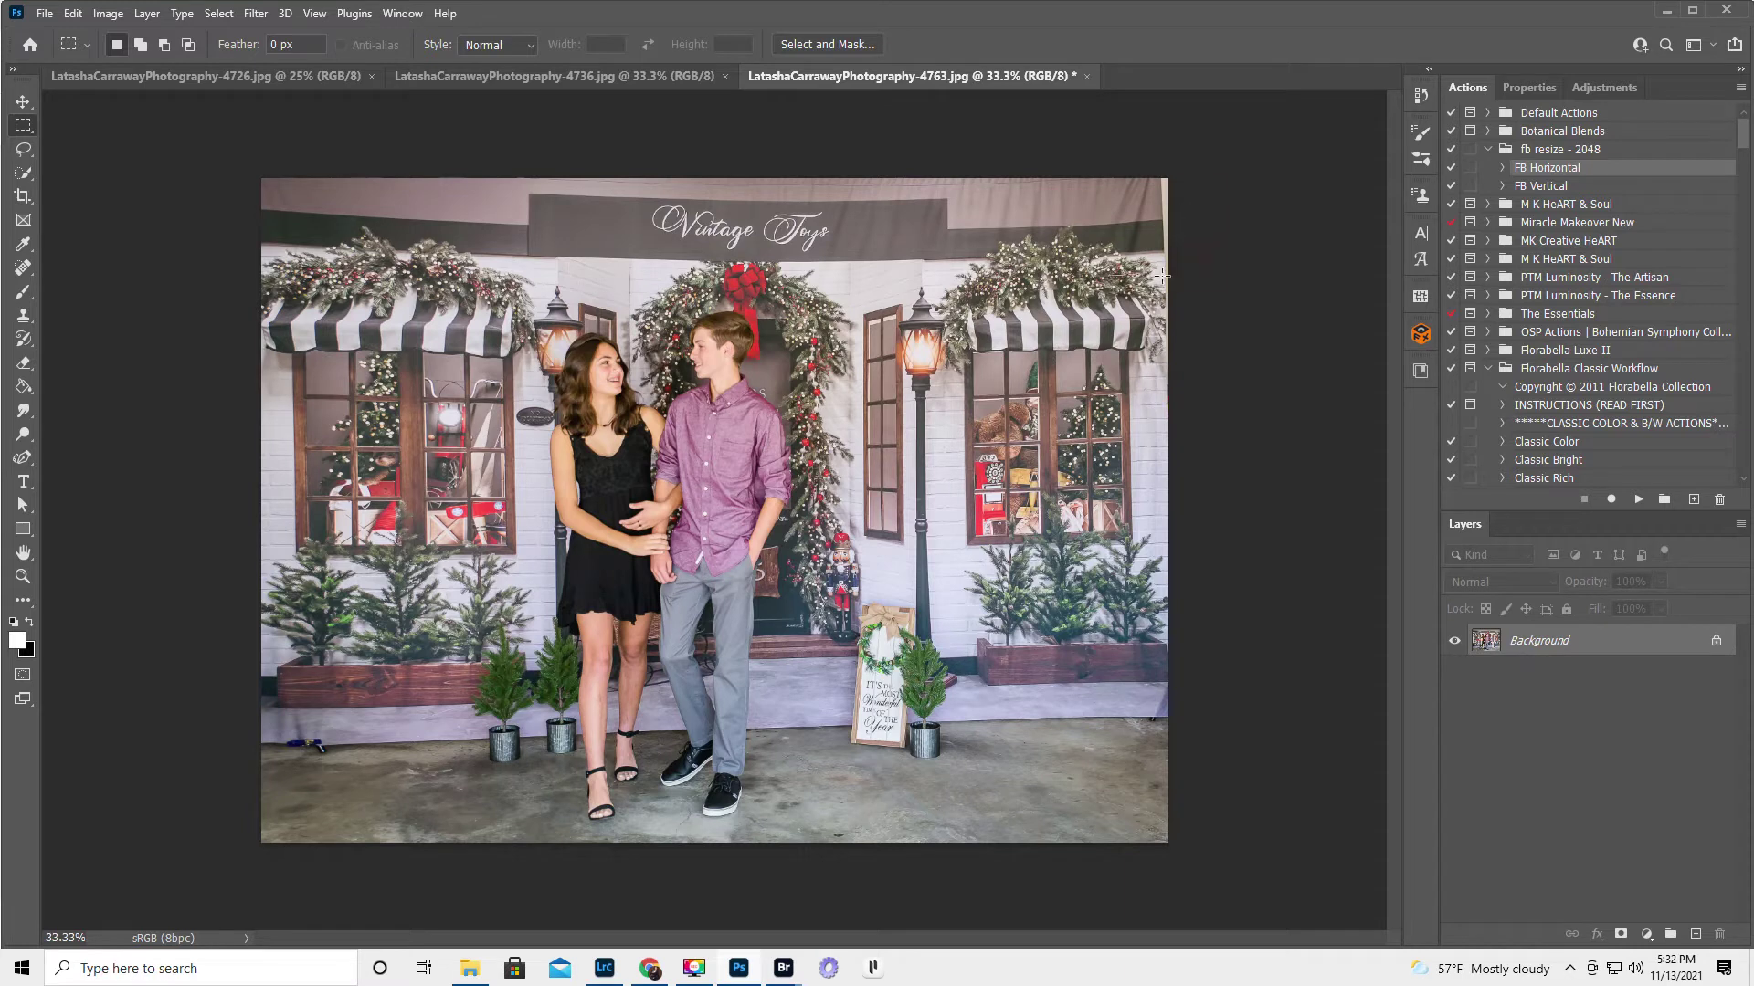
- Select a narrow full-height strip near the photo's right edge, stretch it to about 117% width to fill the gap, and deselect
drag(1093, 165, 1159, 859)
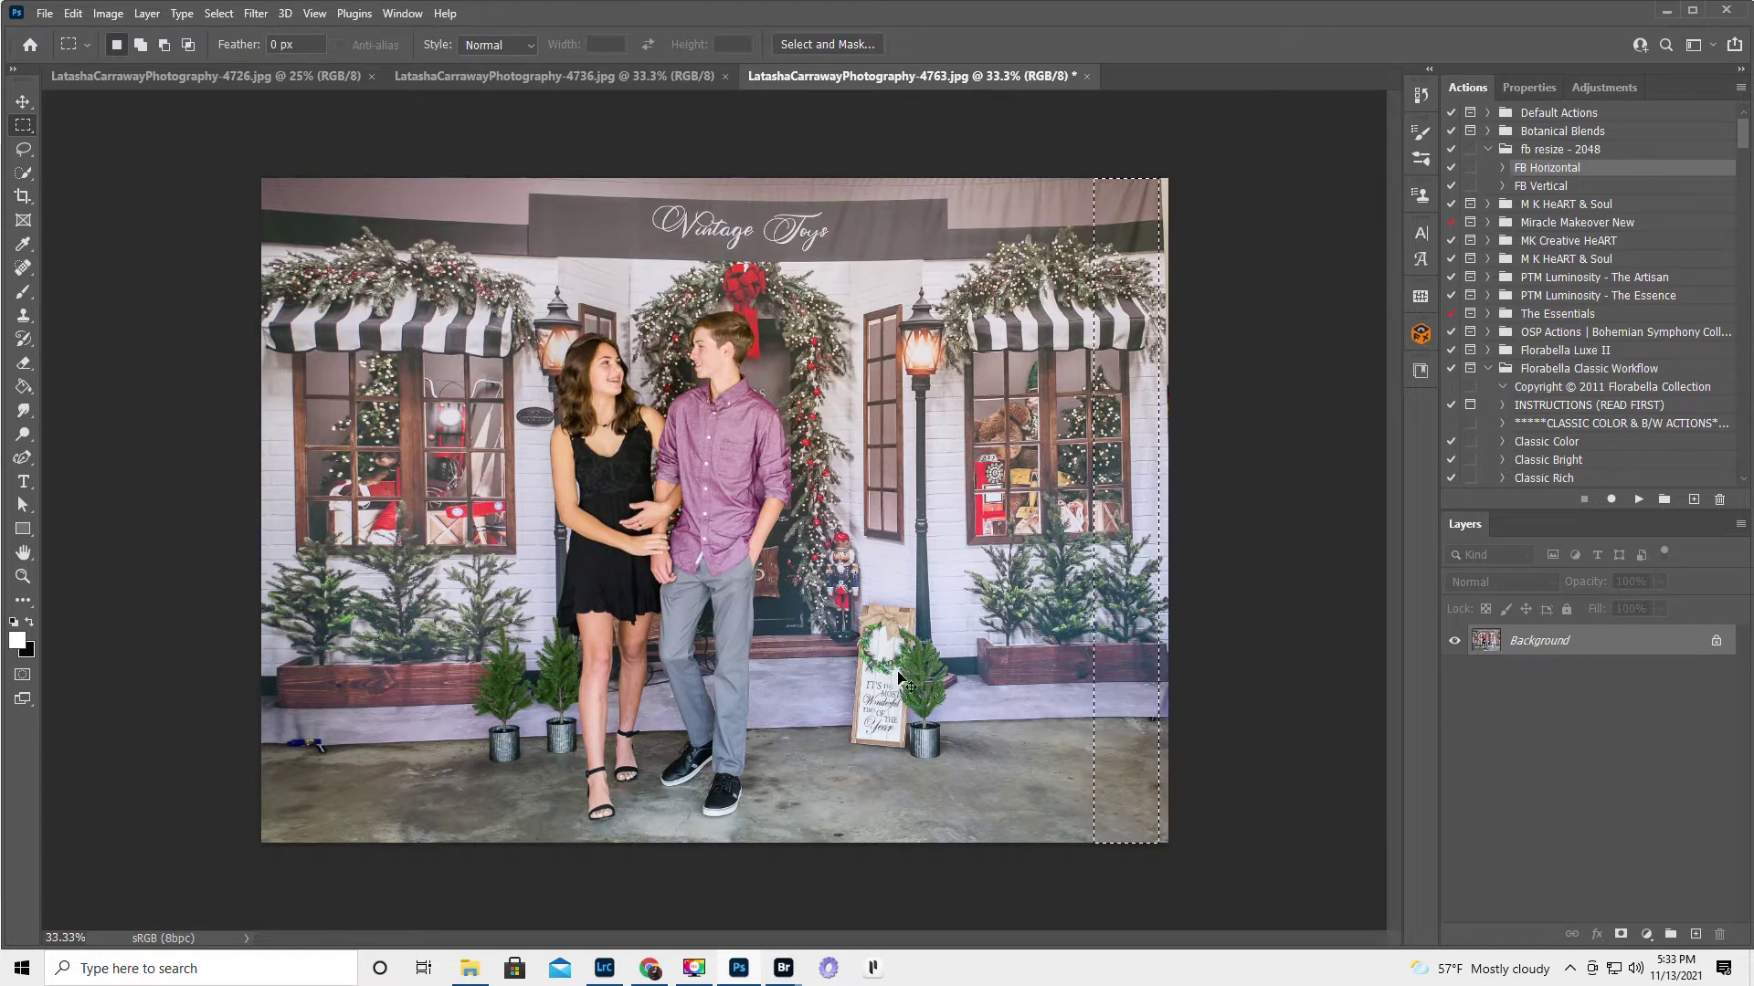
key(ctrl+t)
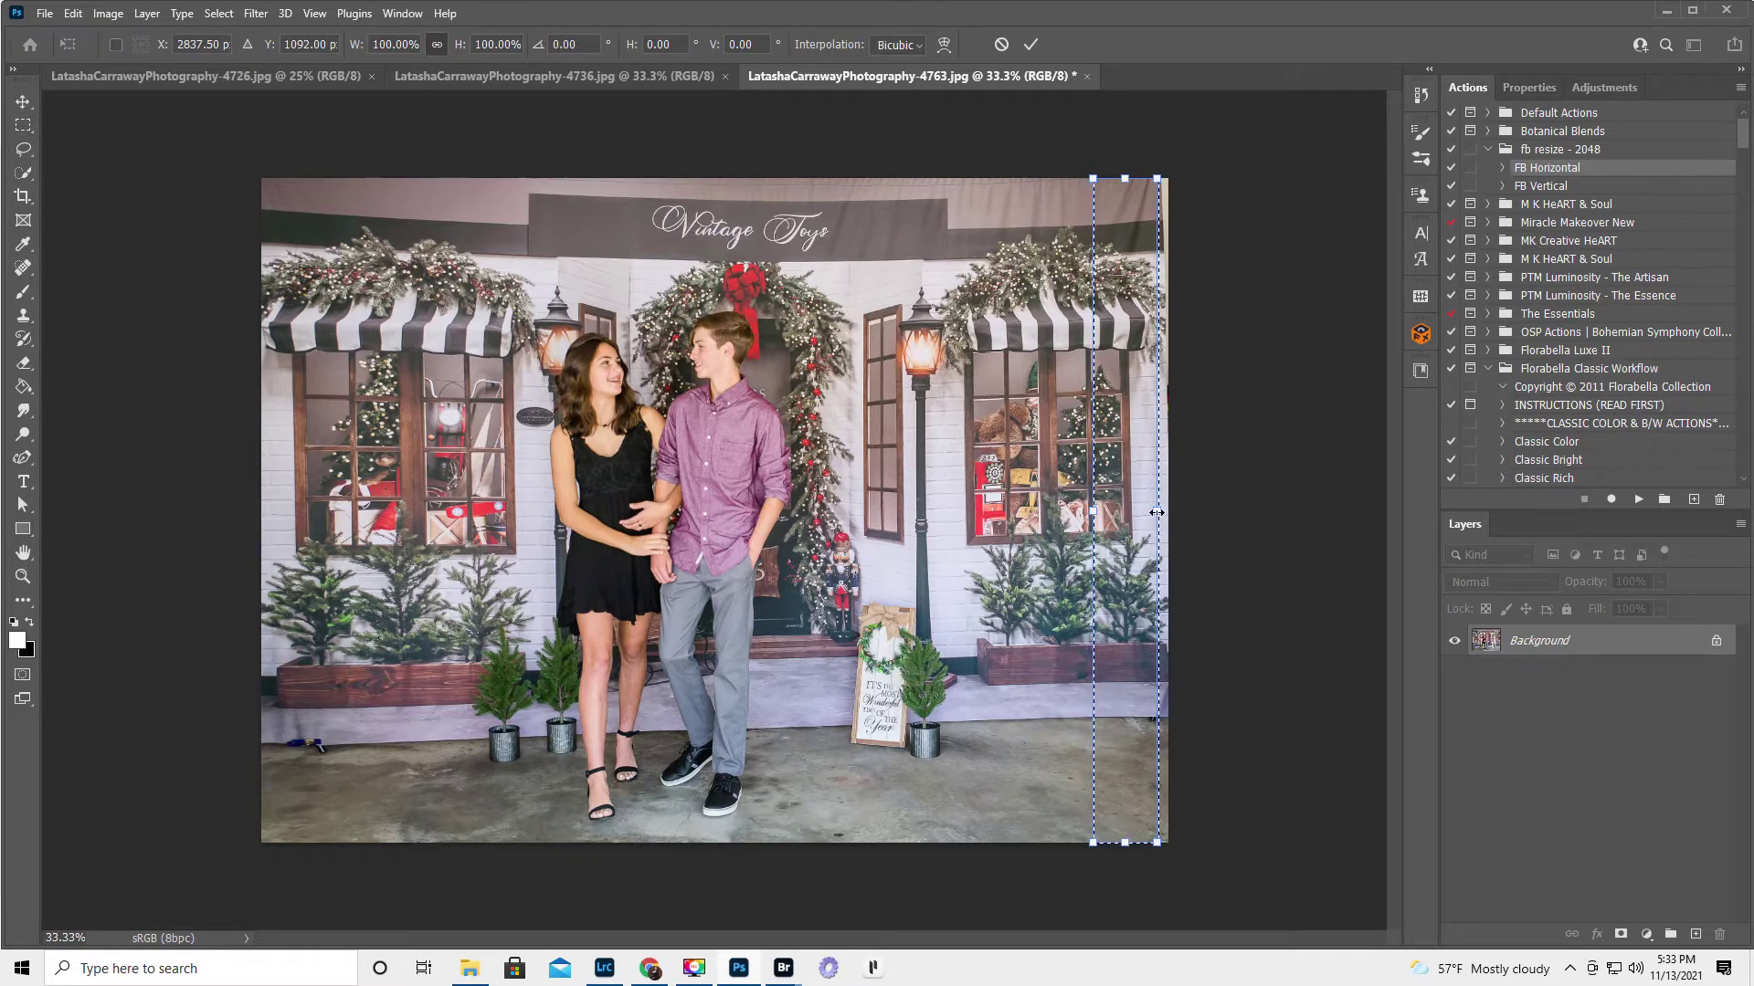
drag(1157, 512, 1162, 511)
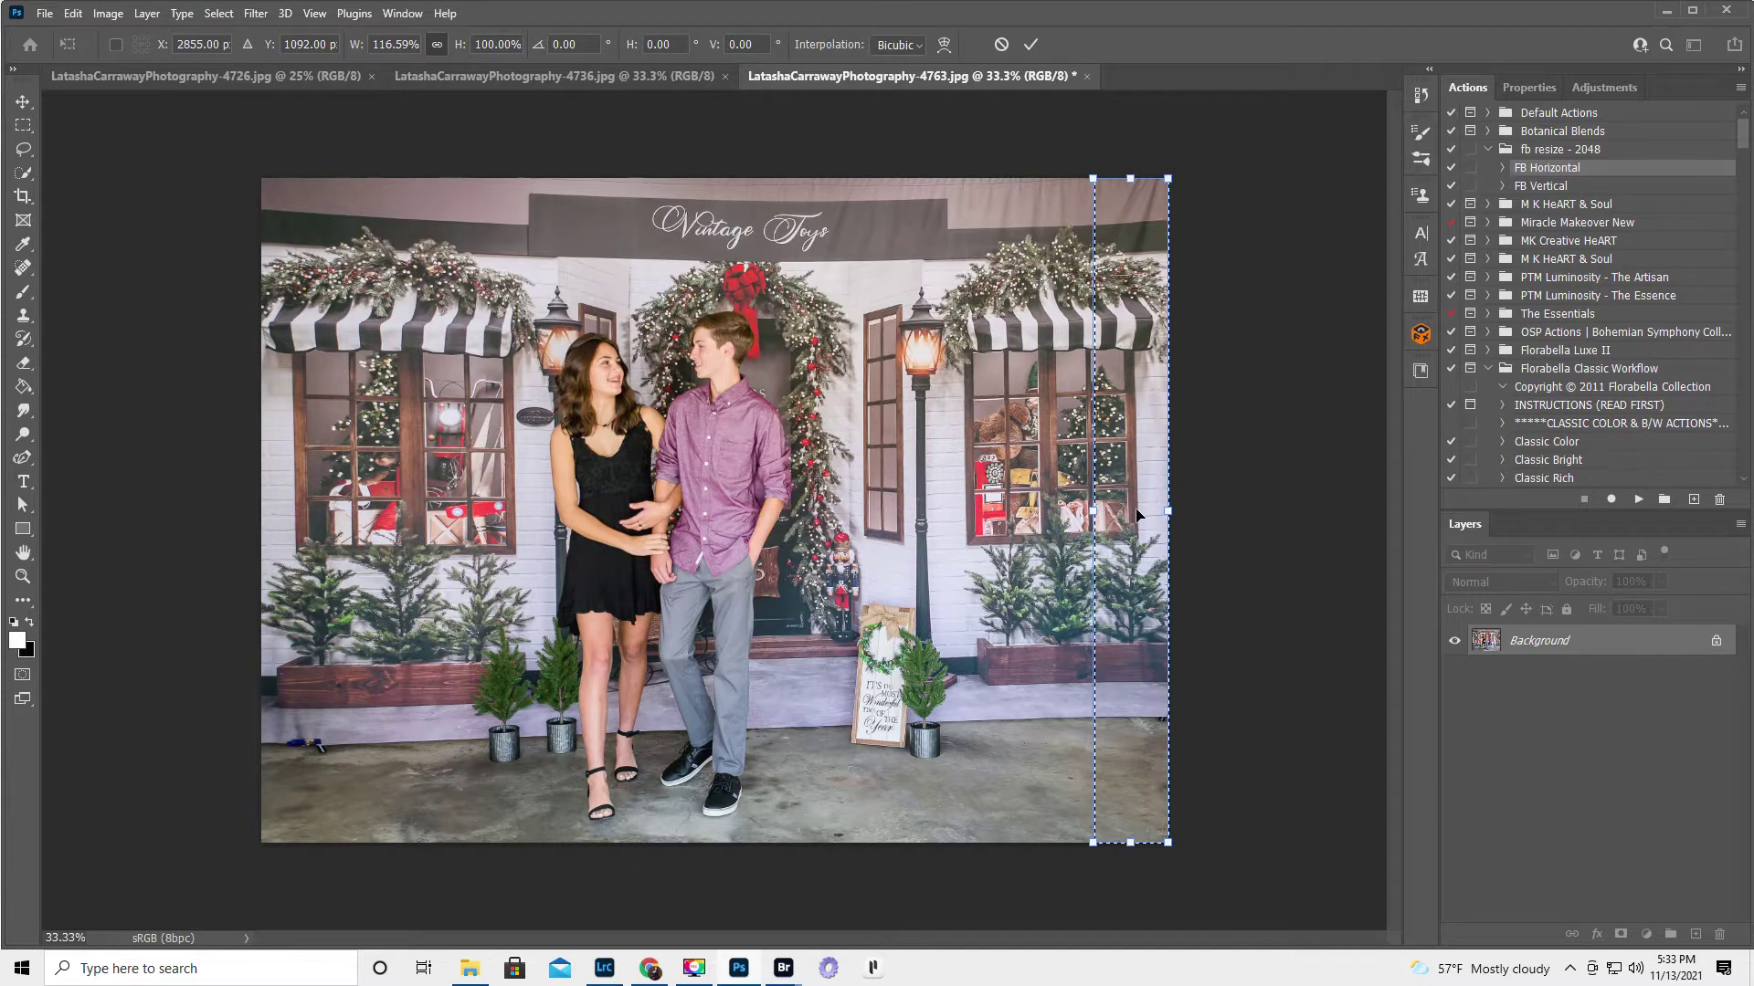
double_click(1137, 511)
click(610, 208)
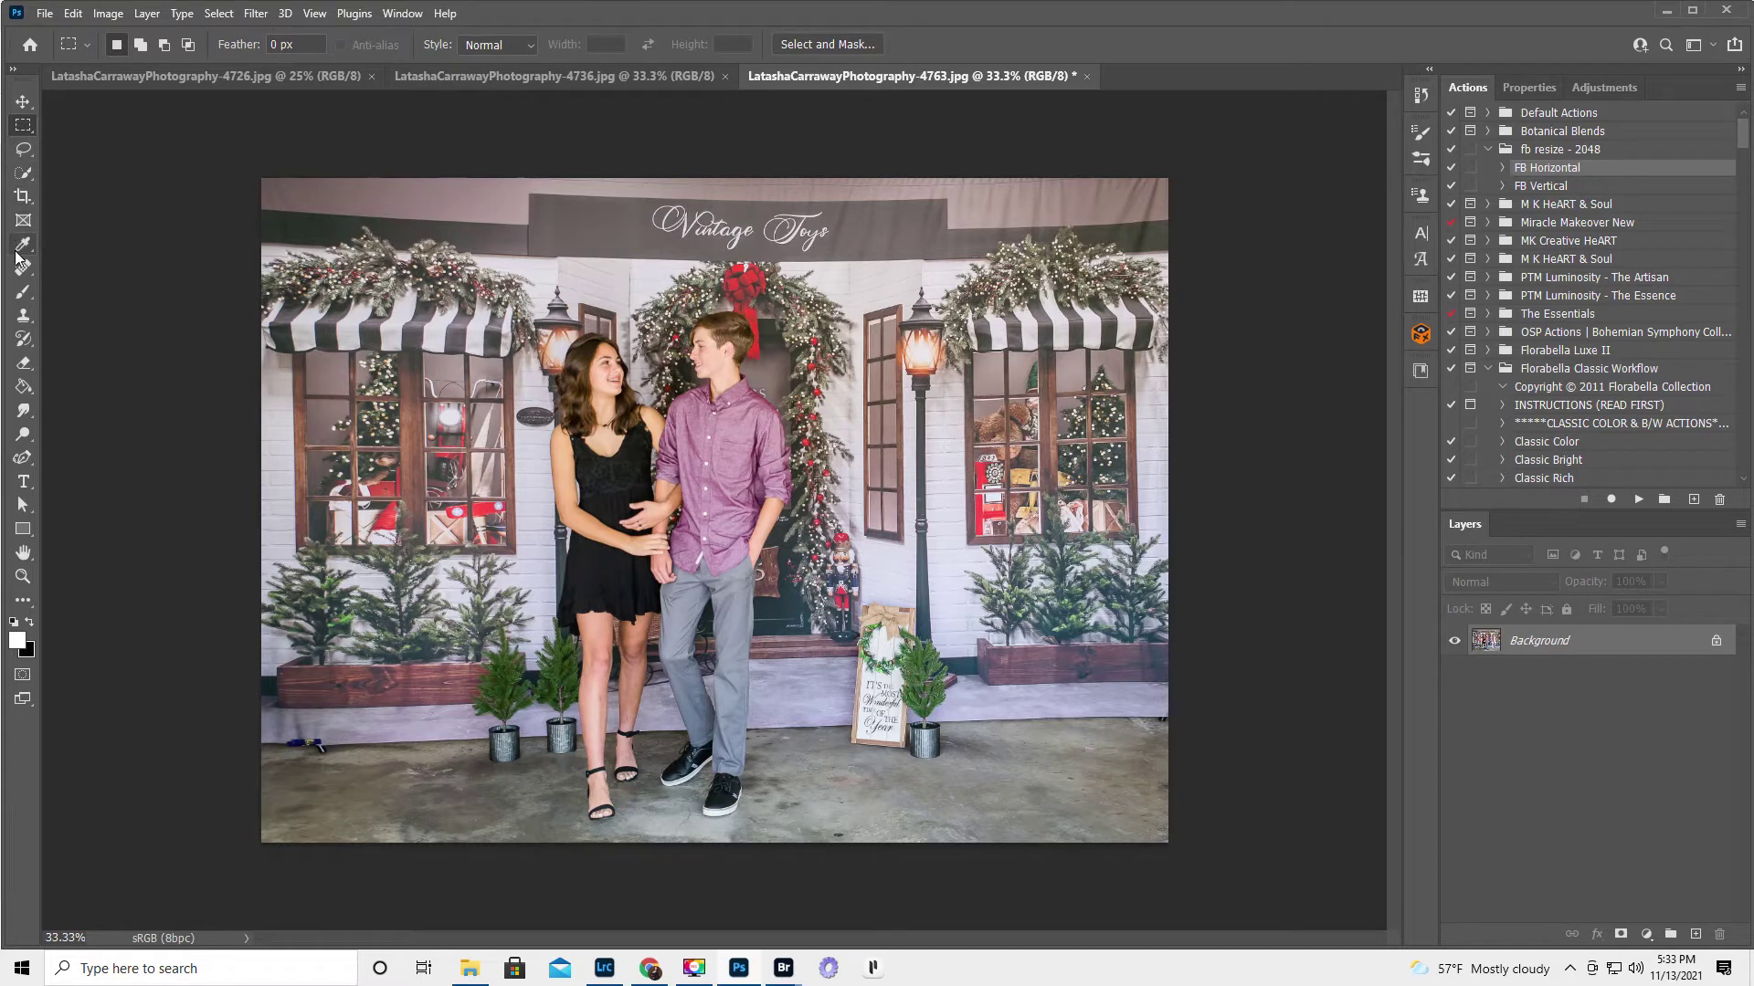
- Enlarge the Clone Stamp brush to 125 and clean up the backdrop's bottom edge near the photo's right side
click(23, 316)
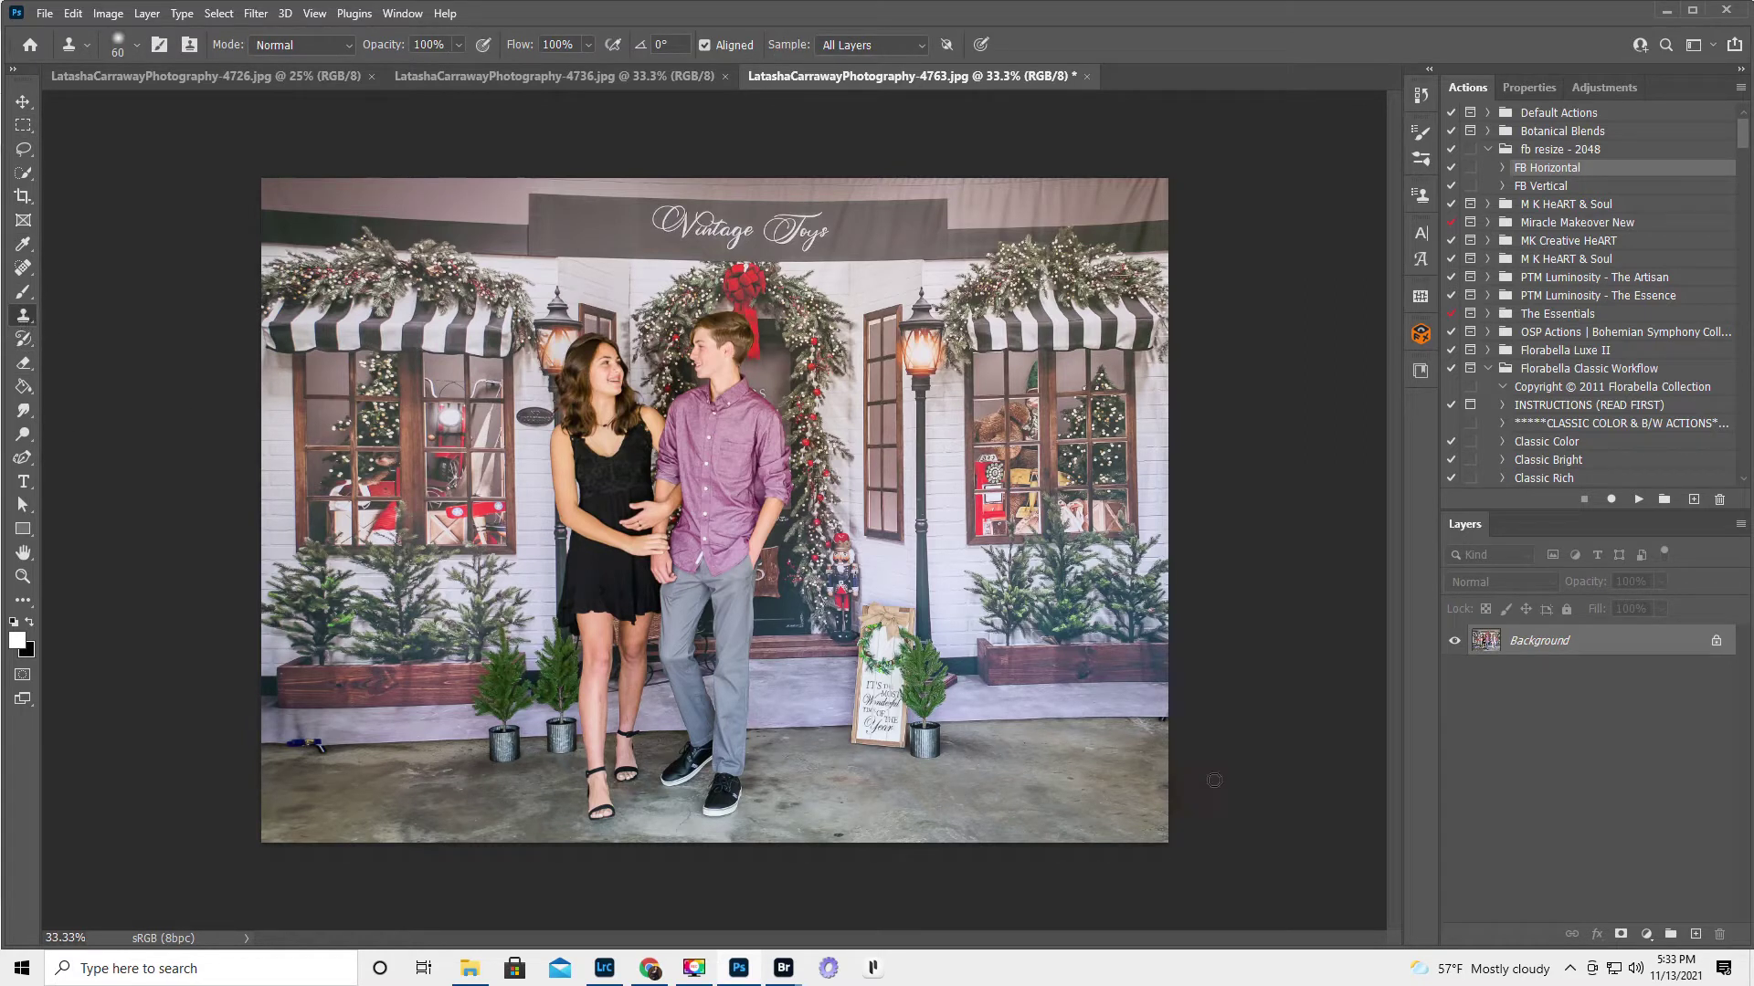
key(bracketright)
key(bracketright)
key(bracketright)
key(bracketright)
key(bracketright)
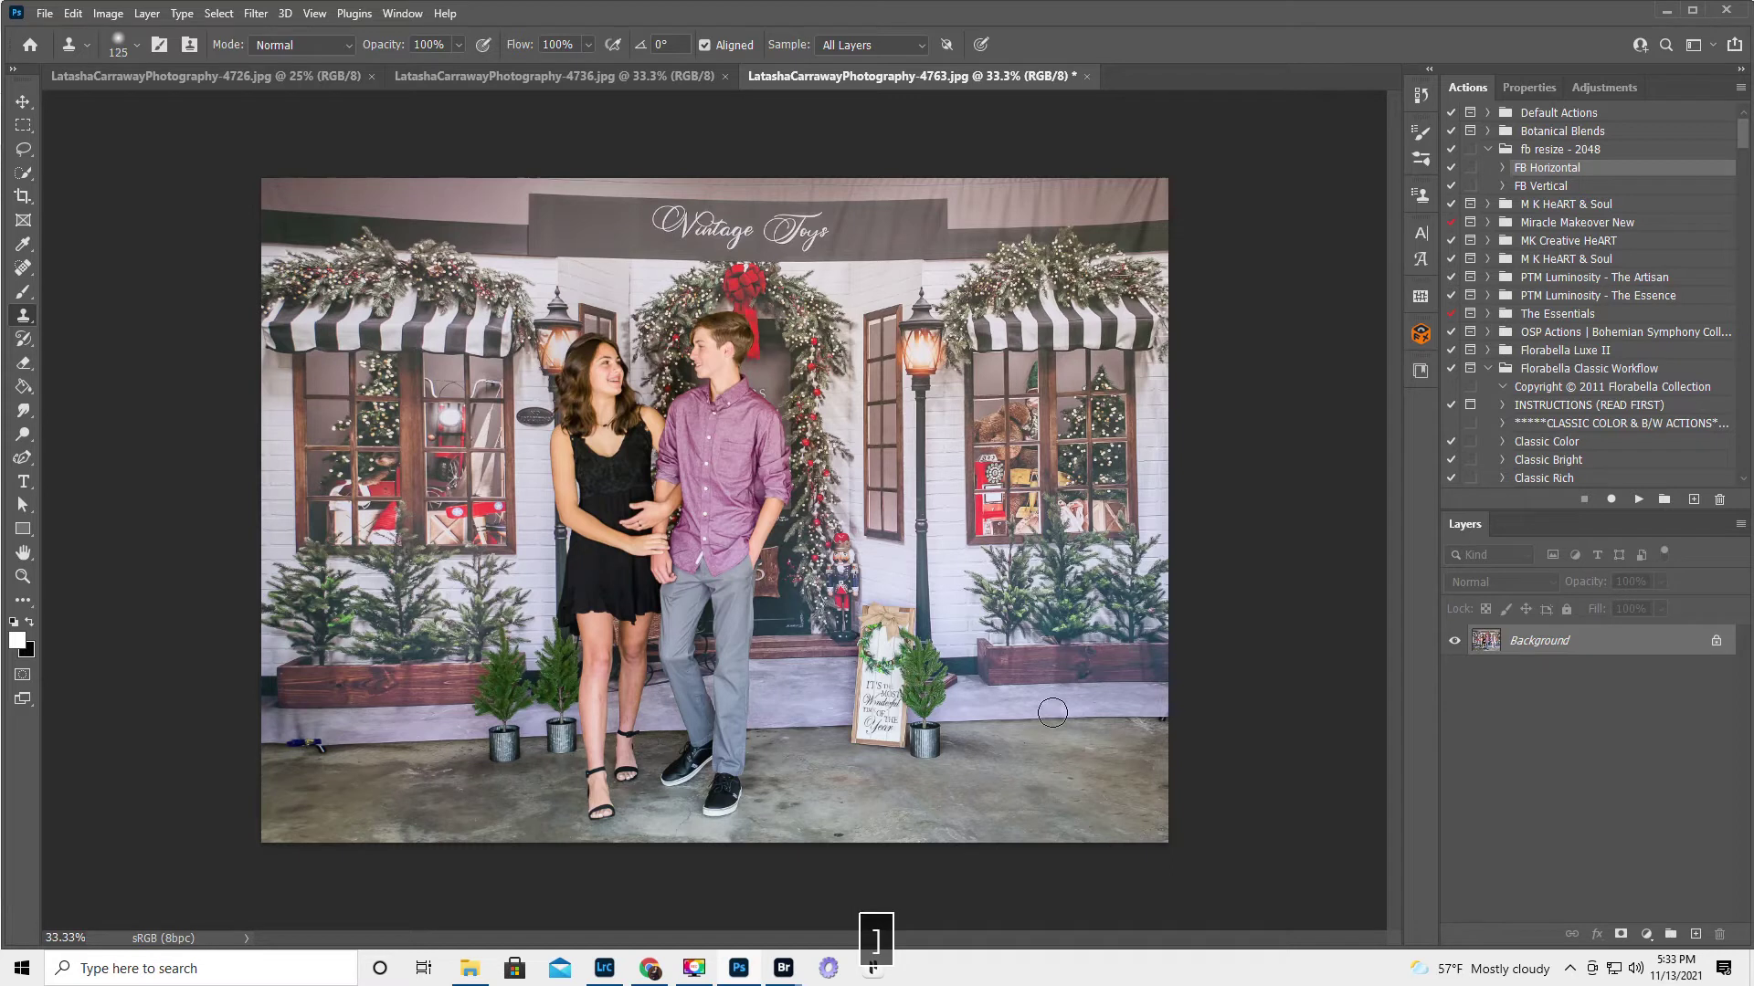
alt+click(1099, 719)
drag(1154, 724, 1135, 726)
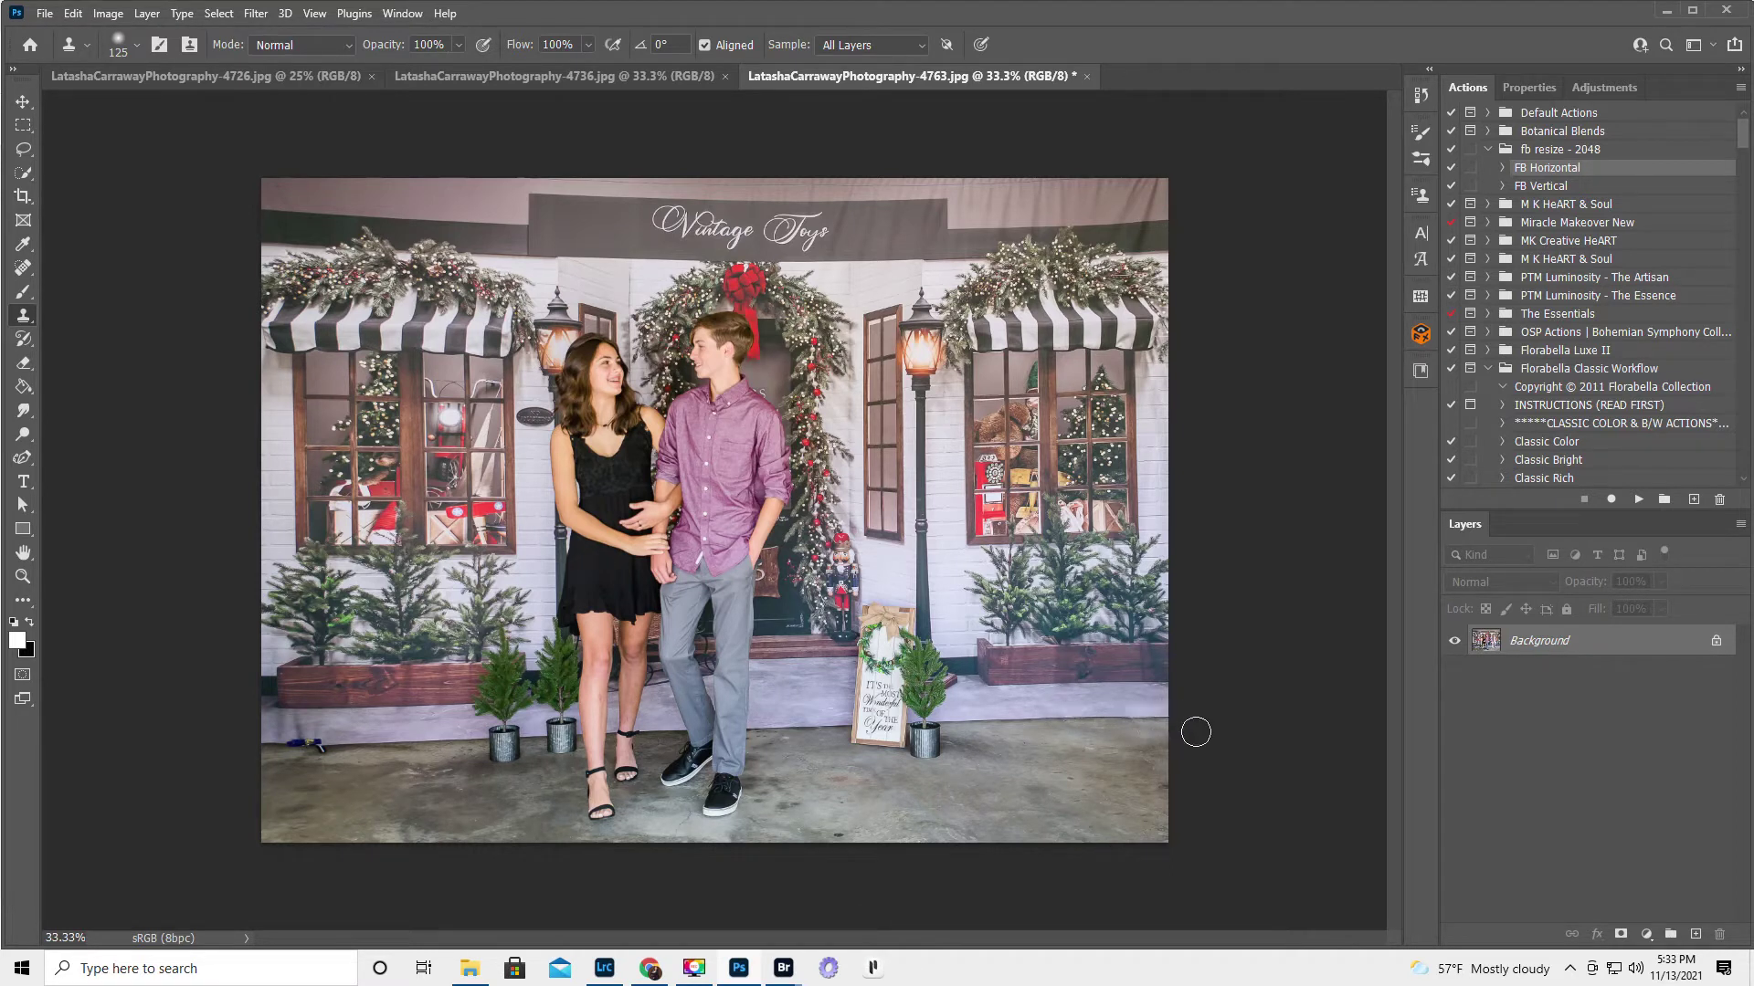
- Clone clean floor and backdrop over the blue clamp at the backdrop's lower-left corner
alt+click(344, 744)
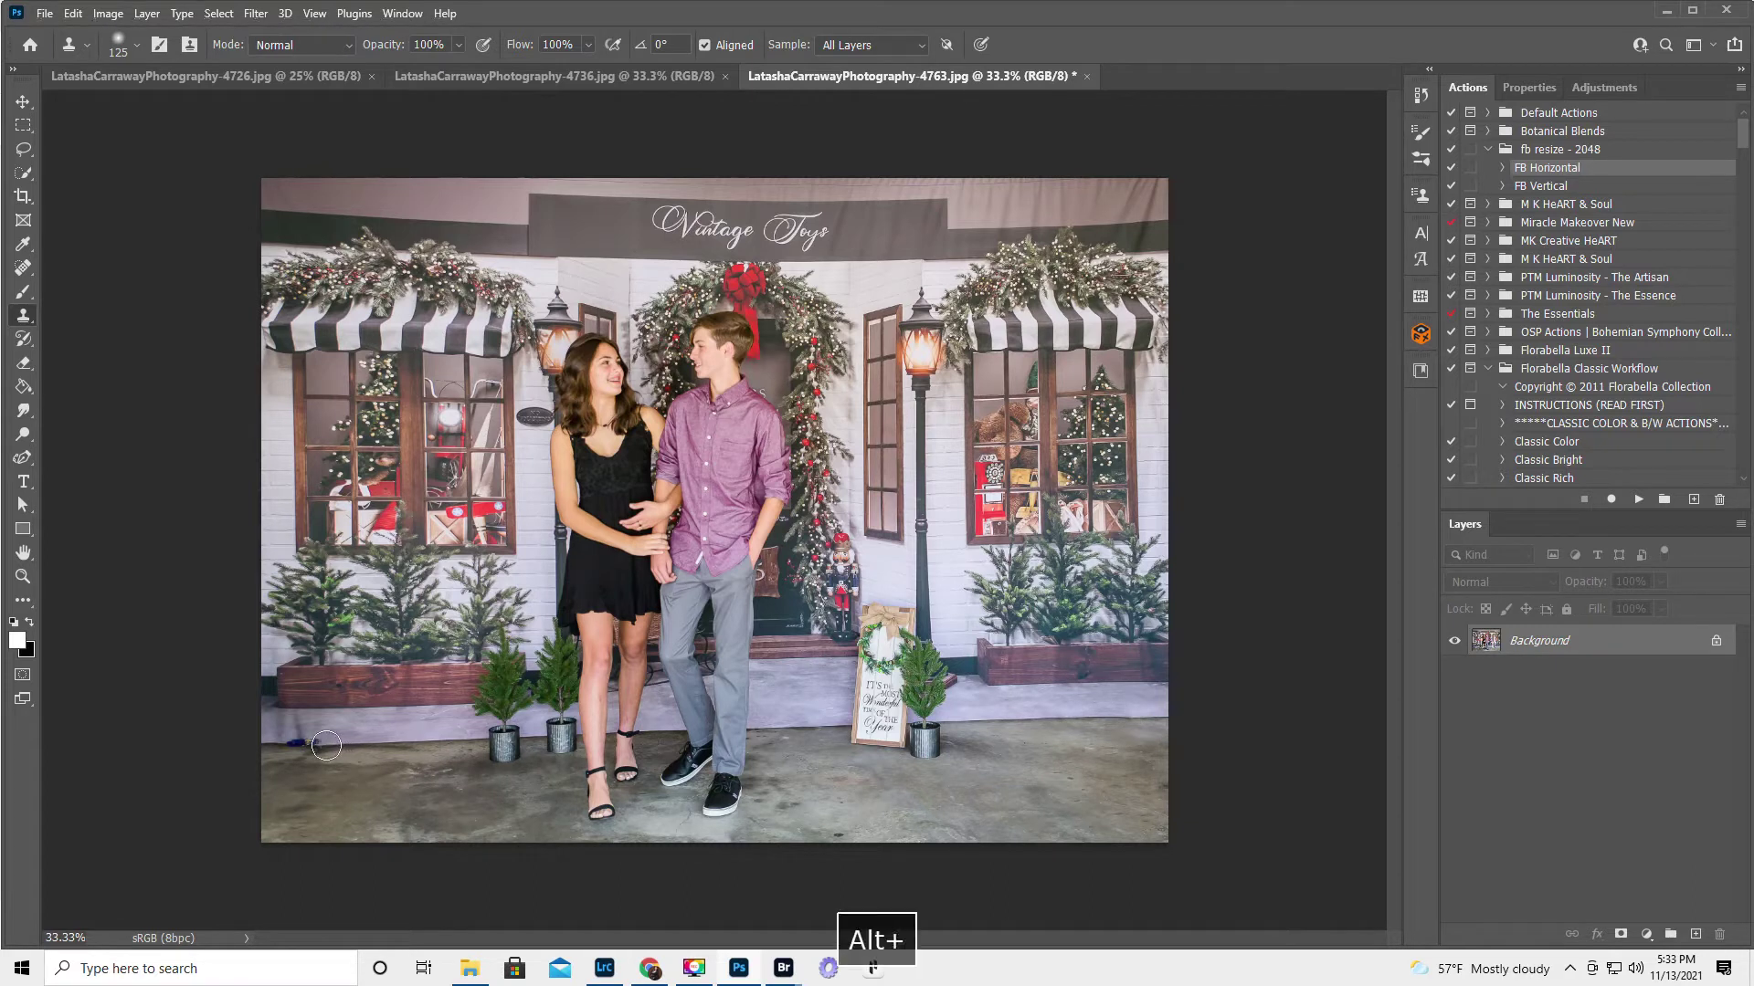
drag(318, 742, 302, 741)
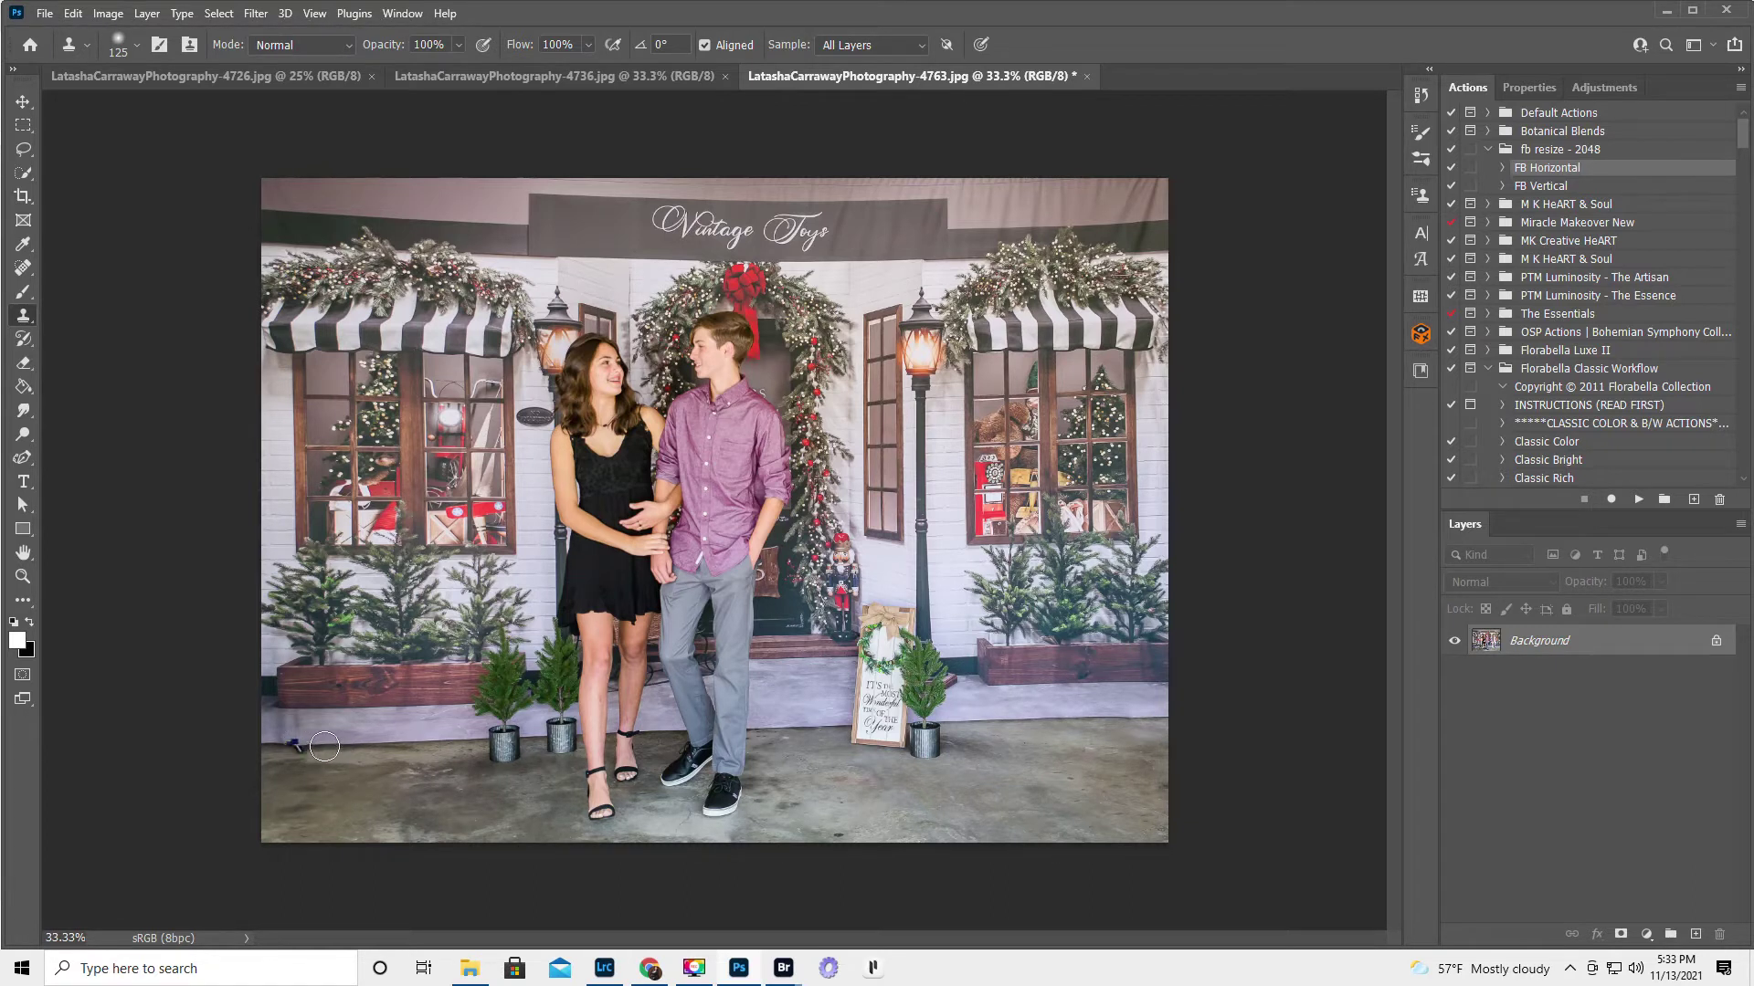
key(alt)
alt+click(333, 743)
click(298, 747)
- Remove distracting marks from the concrete floor in the foreground with the Spot Healing Brush
click(23, 267)
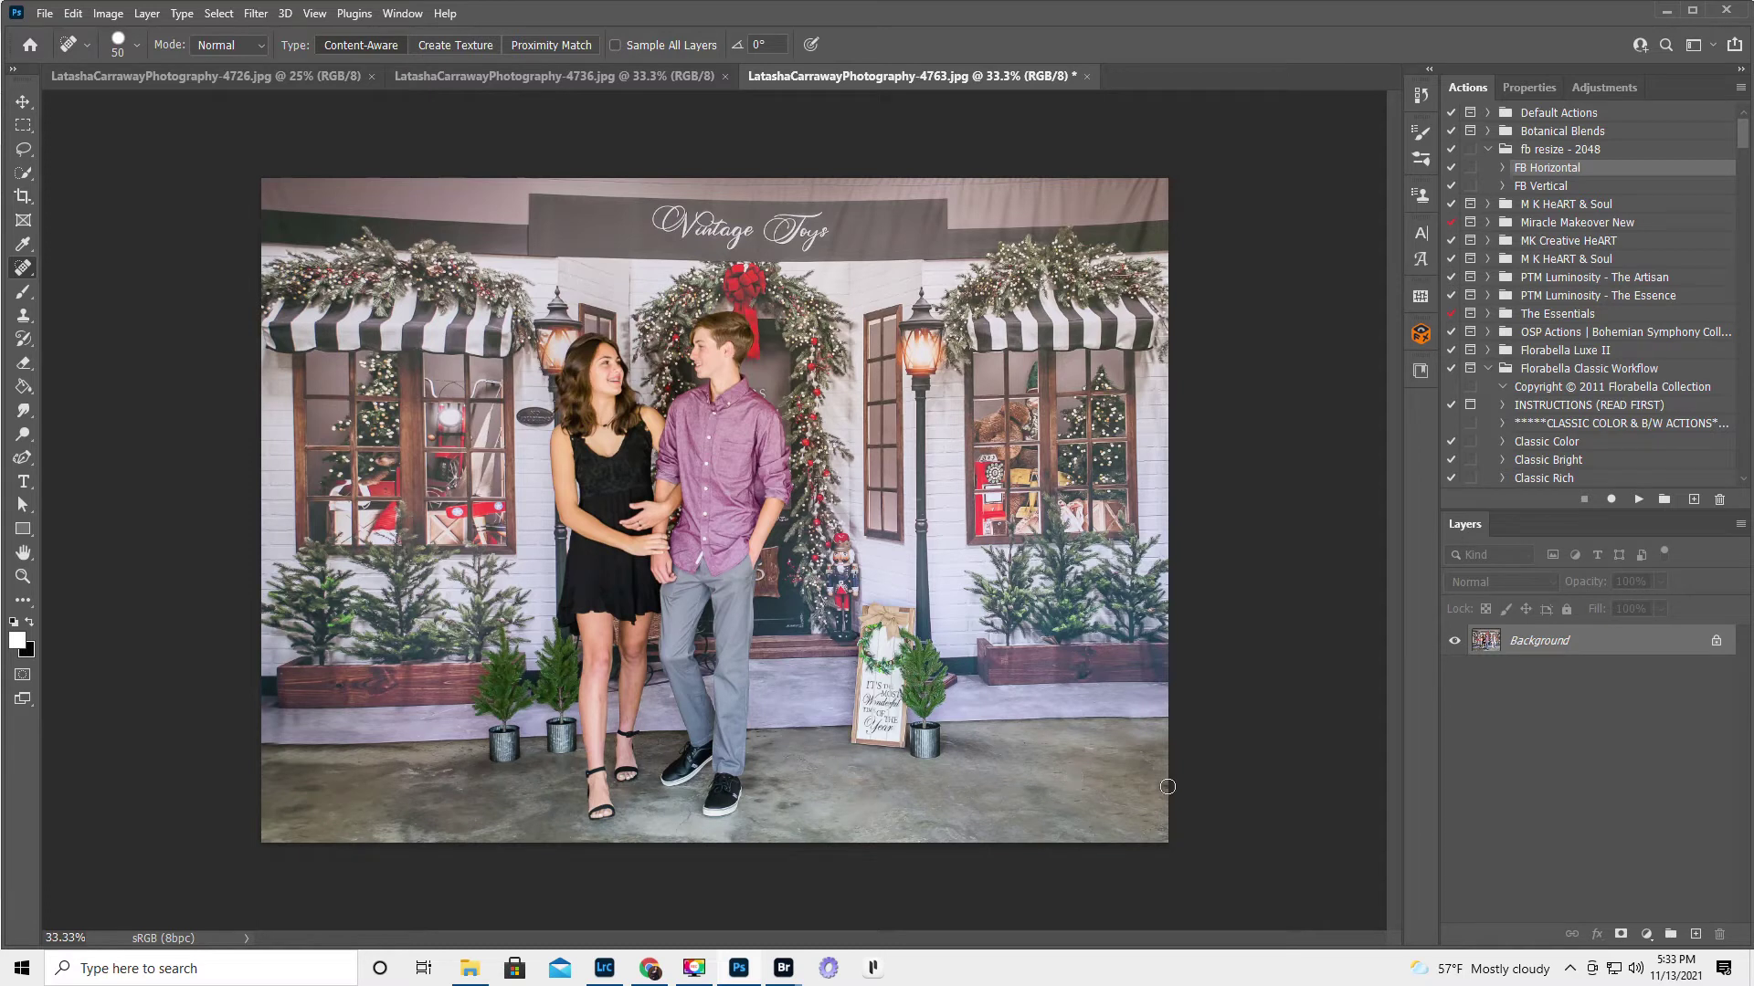
drag(918, 820, 986, 845)
drag(750, 819, 667, 833)
drag(416, 783, 467, 754)
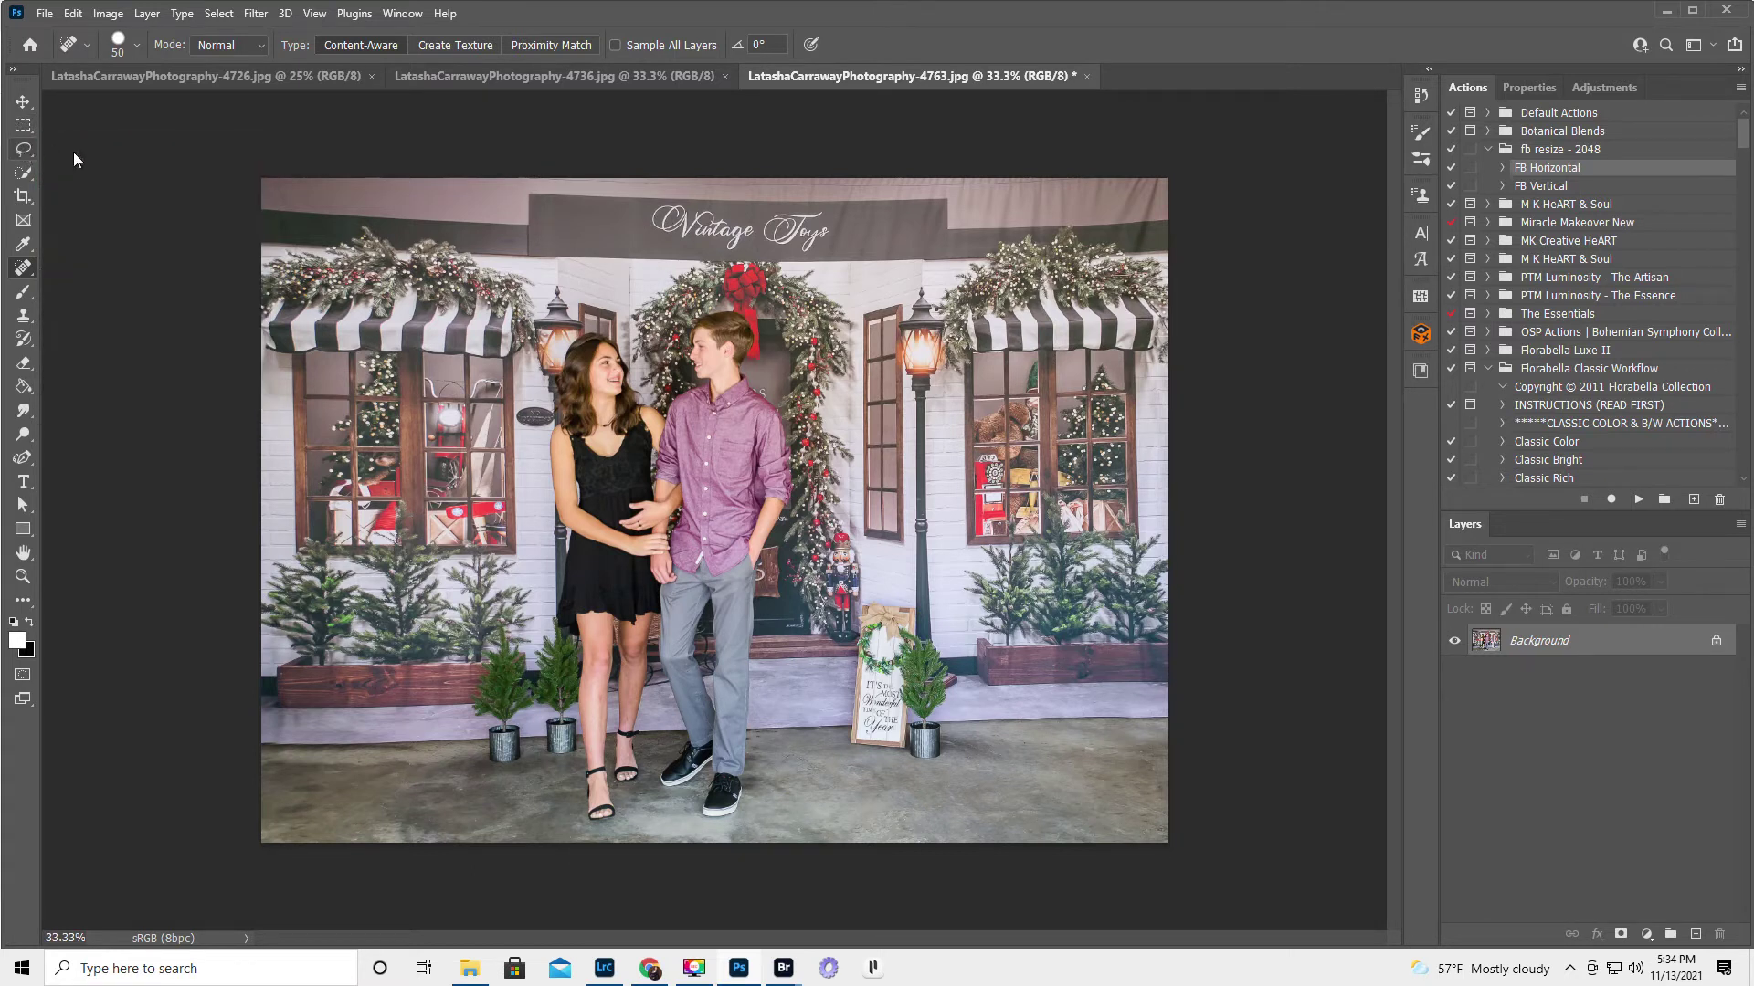
- Lasso the Vintage Toys sign lettering on the backdrop and copy it to a new layer
click(22, 149)
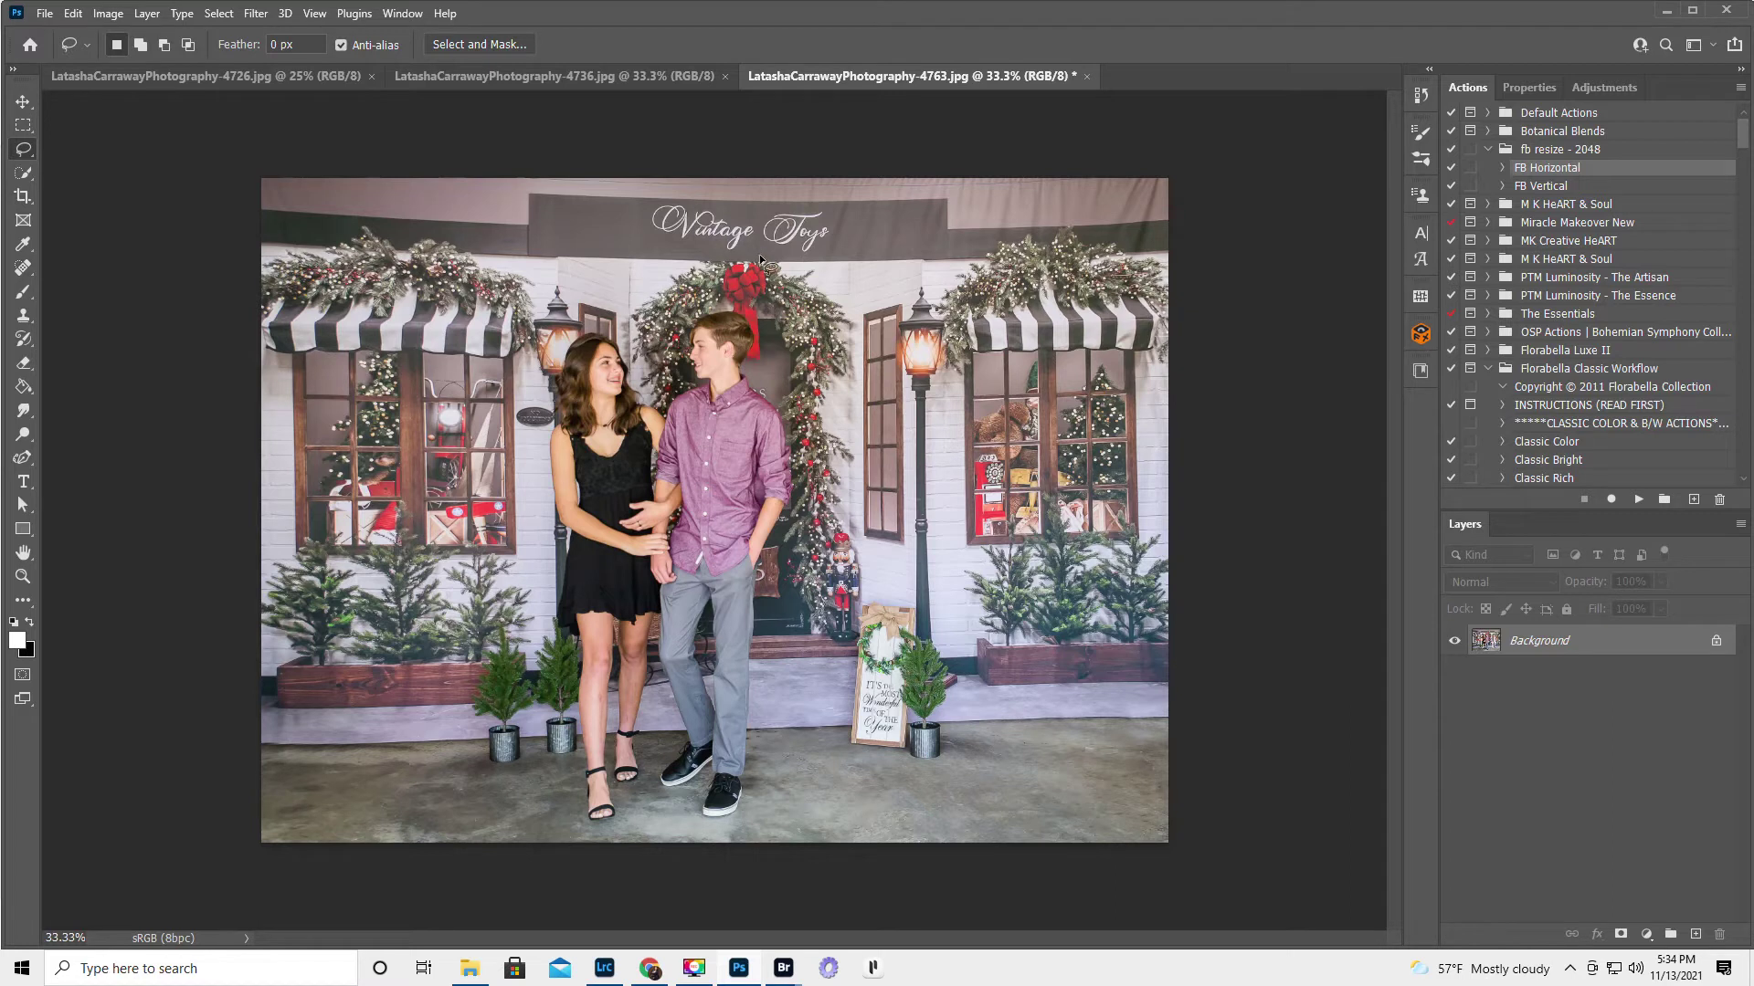
mouse_move(766, 257)
mouse_down()
mouse_move(646, 253)
mouse_move(627, 211)
mouse_move(850, 209)
mouse_move(861, 238)
mouse_move(844, 257)
mouse_move(765, 256)
mouse_up()
key(ctrl+j)
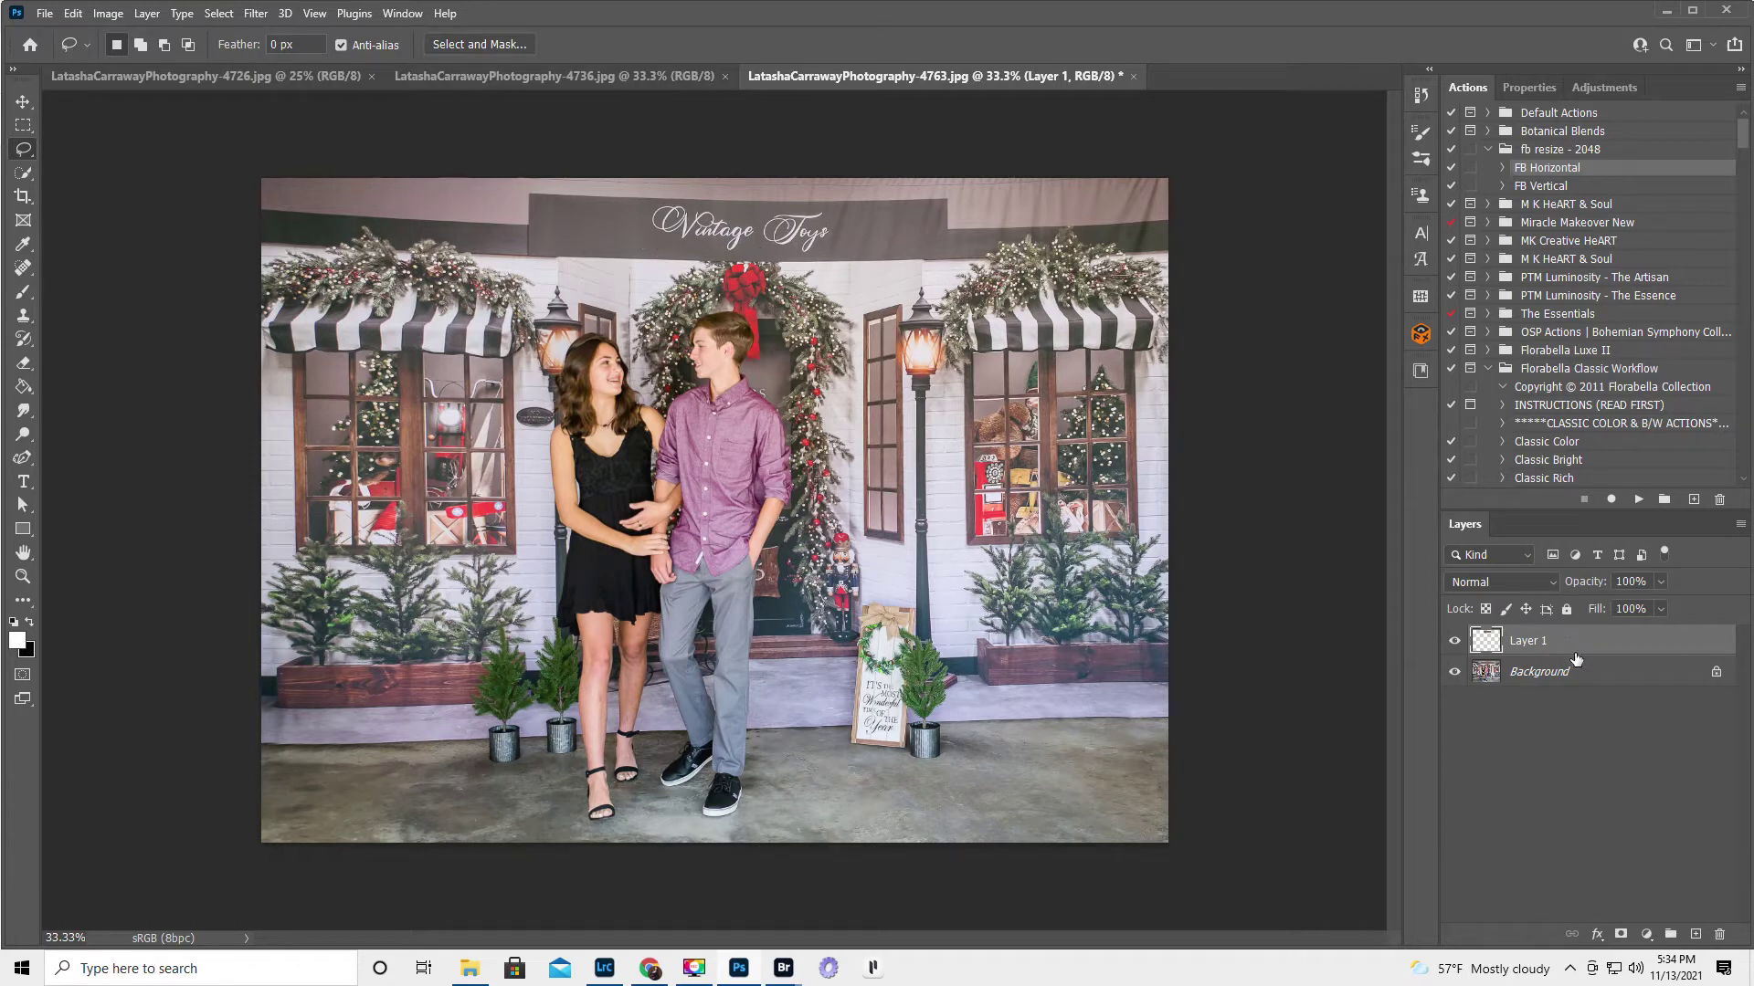
- Try to stretch the Background's full-width top strip upward to about 134% height beneath the copied sign lettering
click(1600, 673)
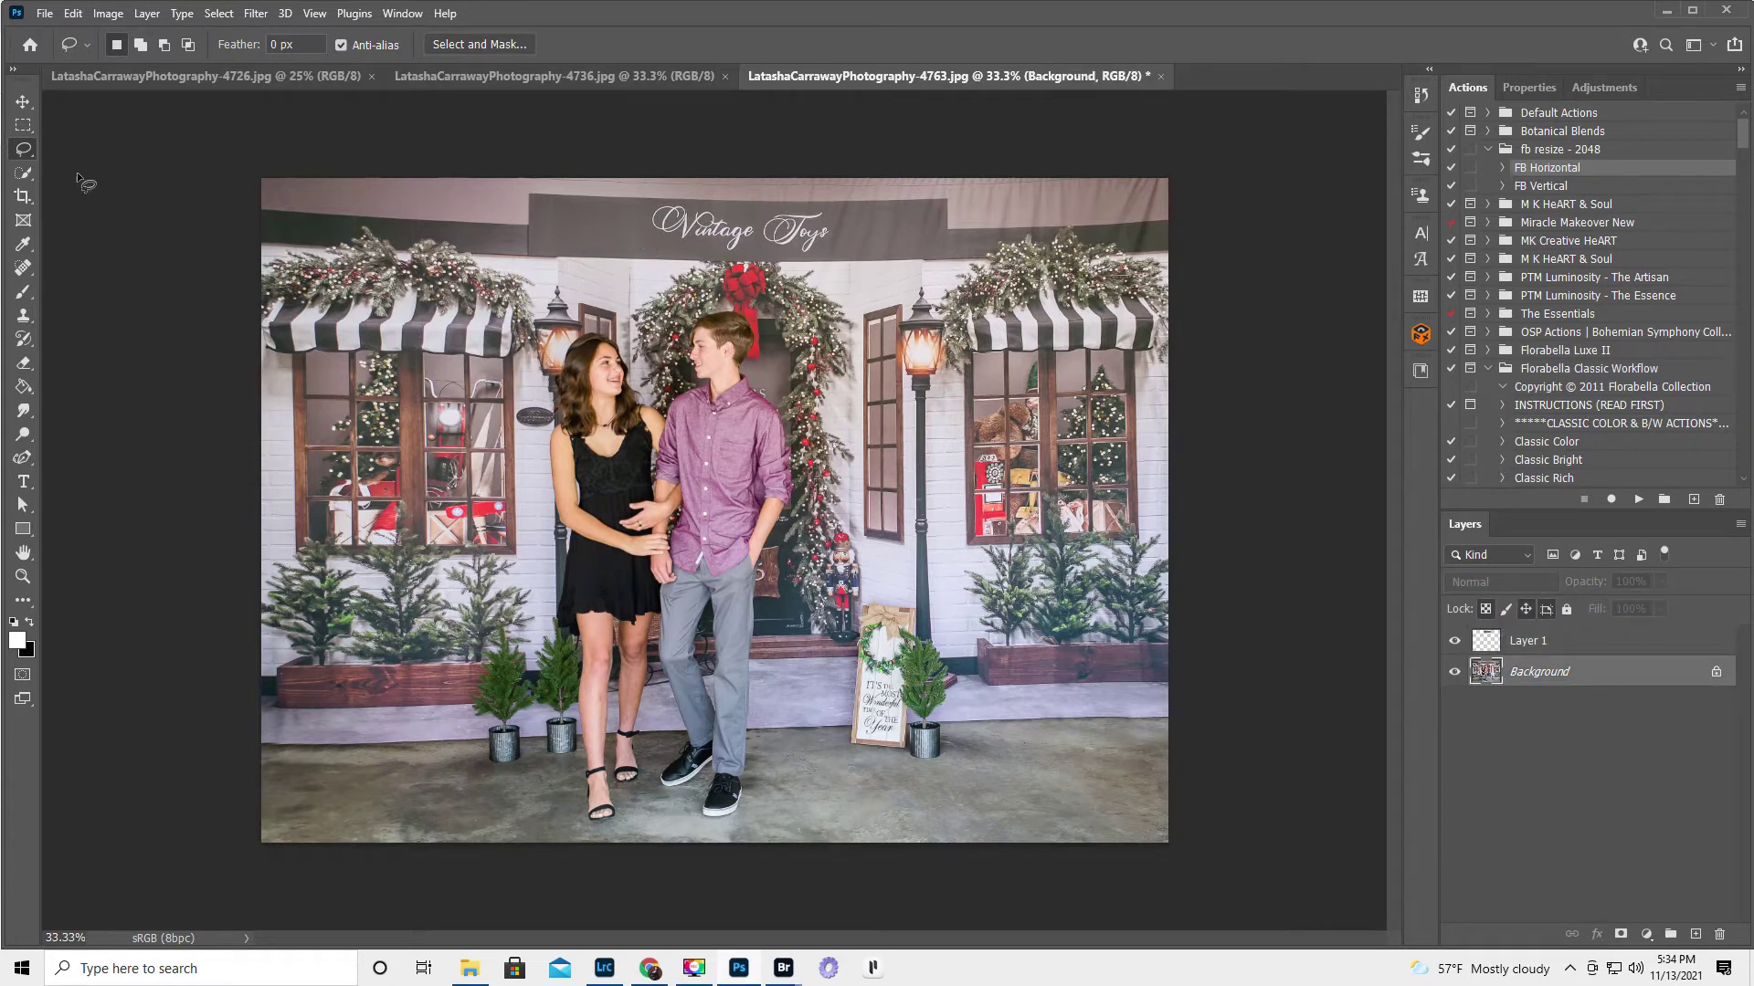
click(23, 126)
drag(248, 173, 1190, 256)
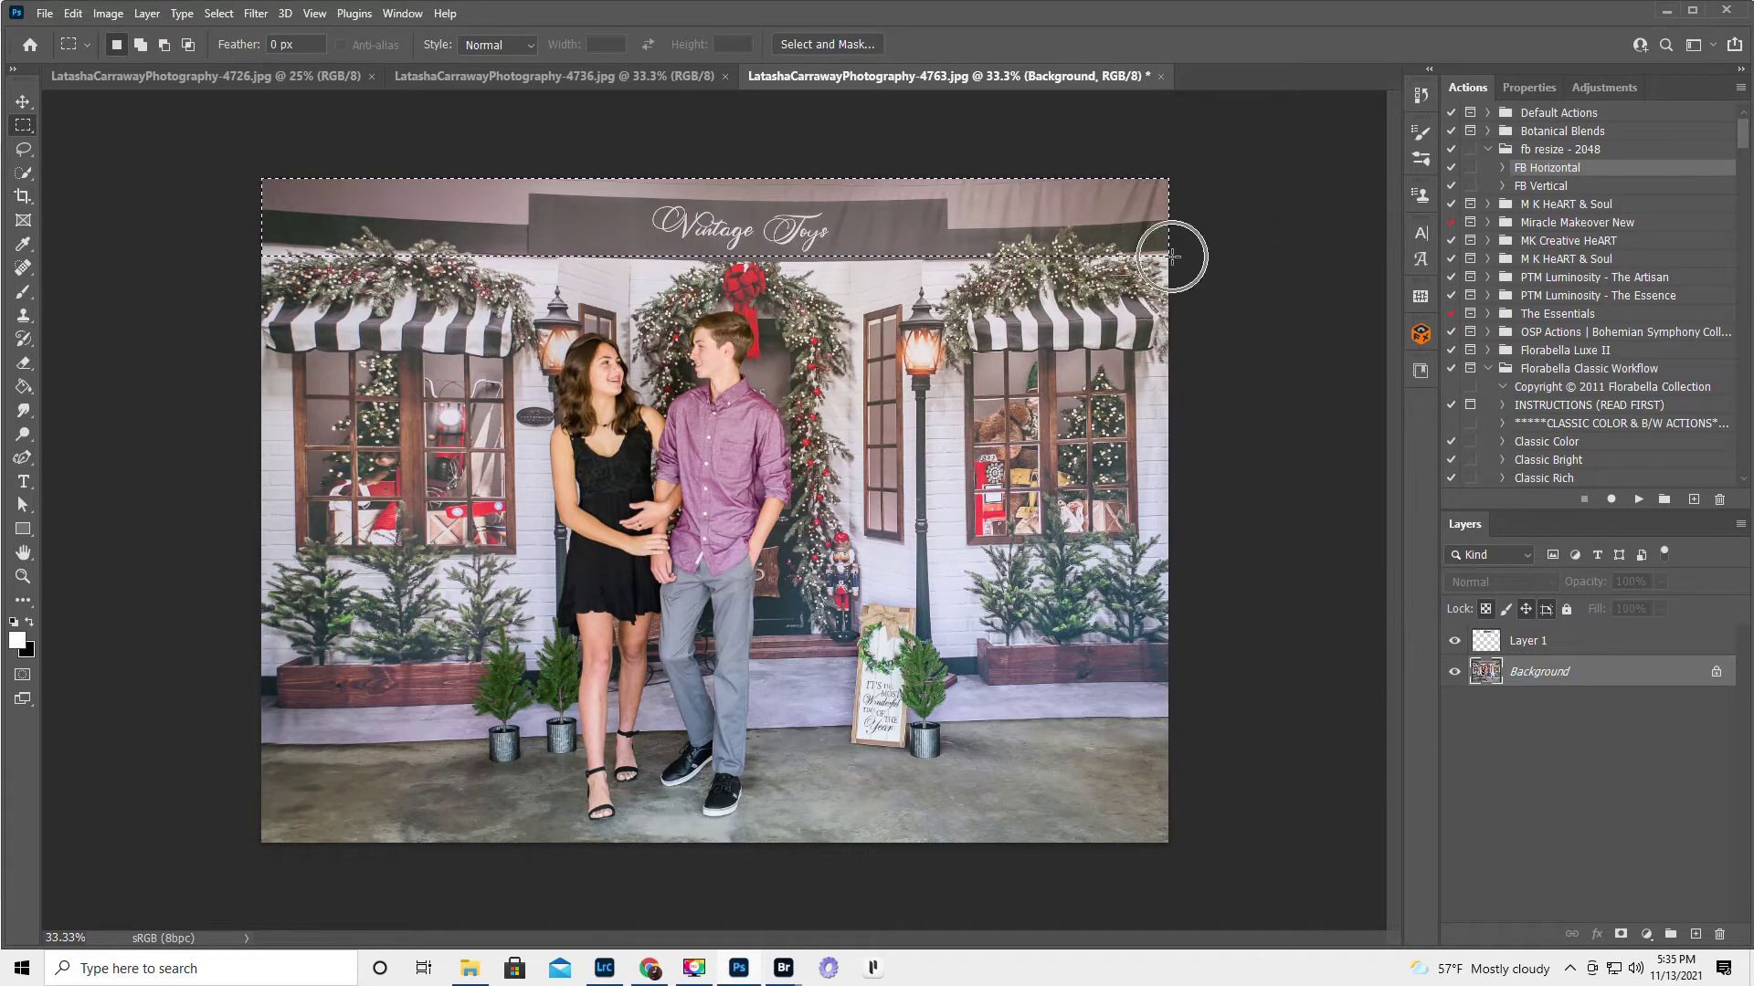
key(shift)
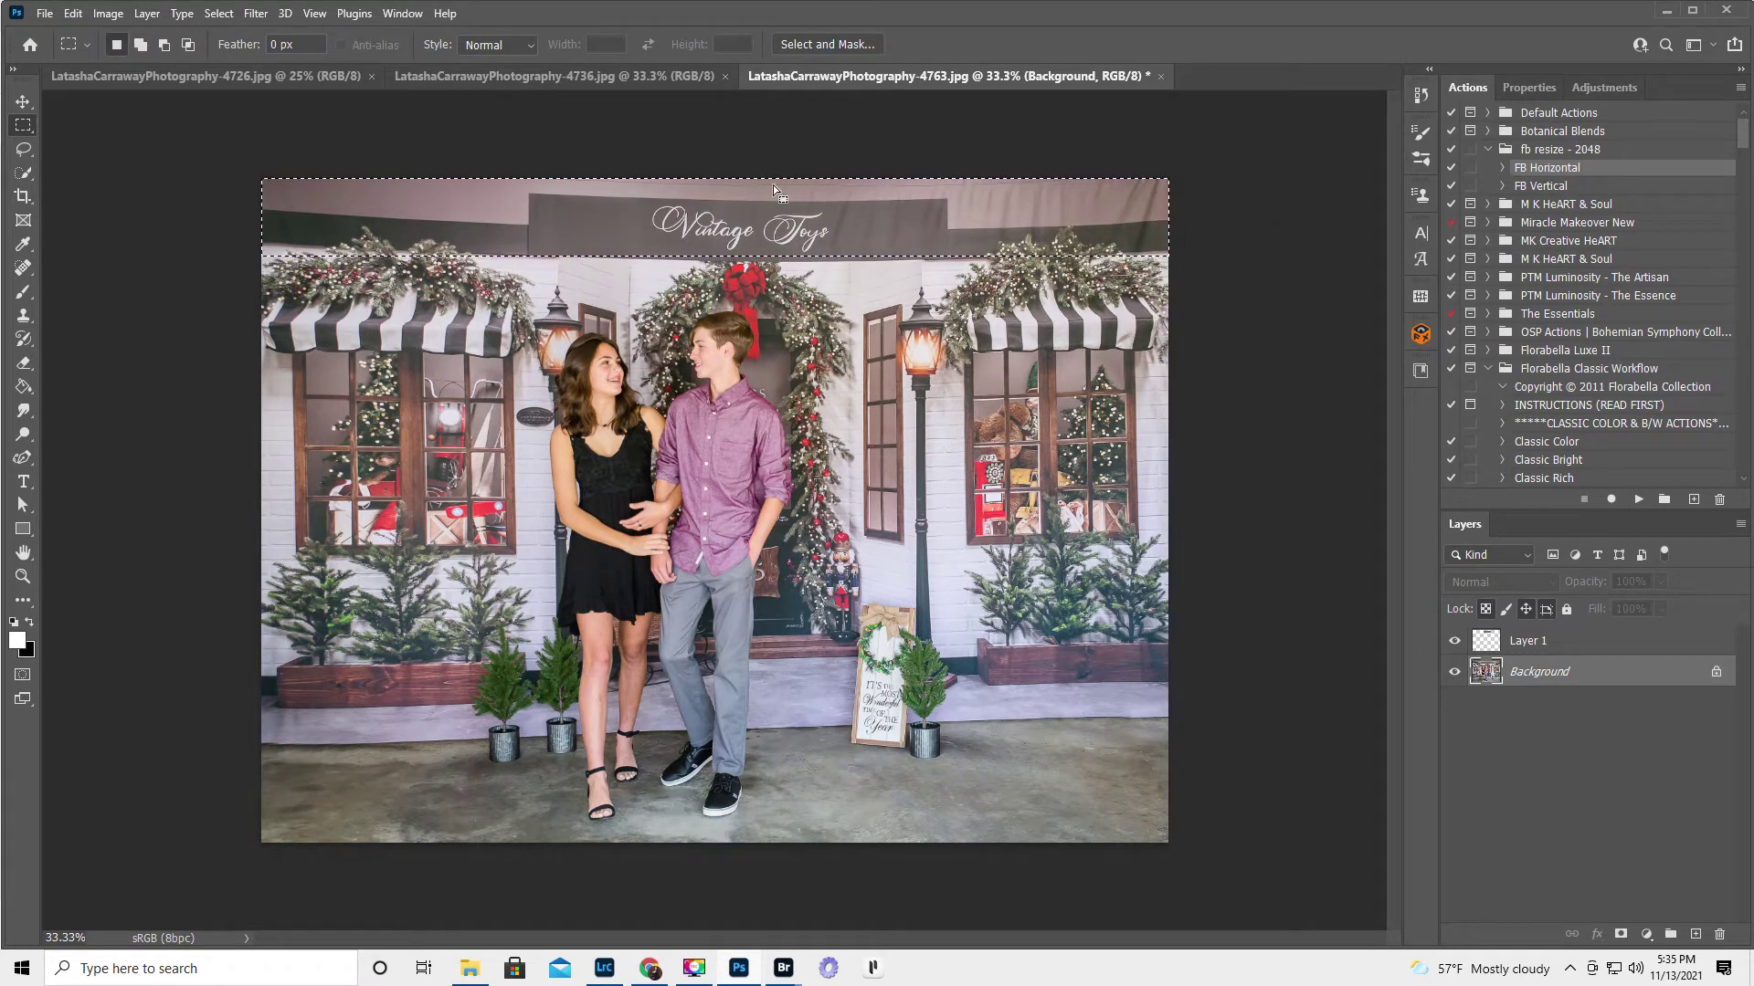
key(ctrl+t)
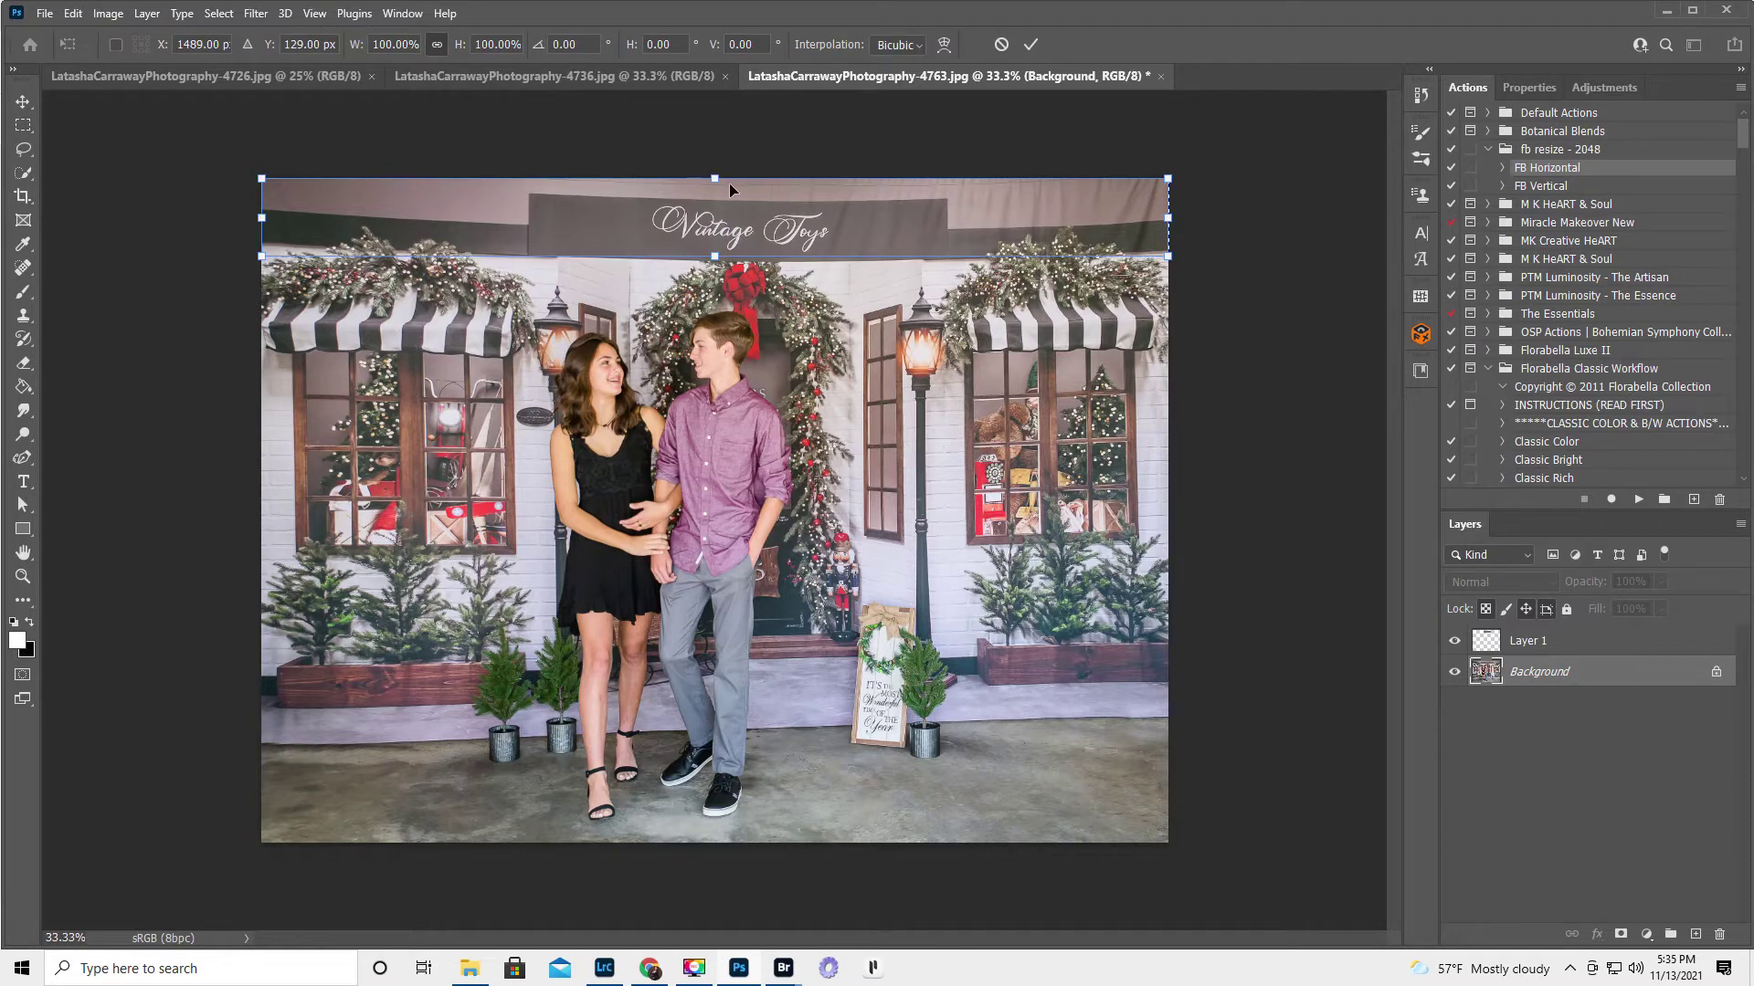
mouse_move(715, 176)
mouse_down()
mouse_move(710, 133)
mouse_move(705, 152)
mouse_up()
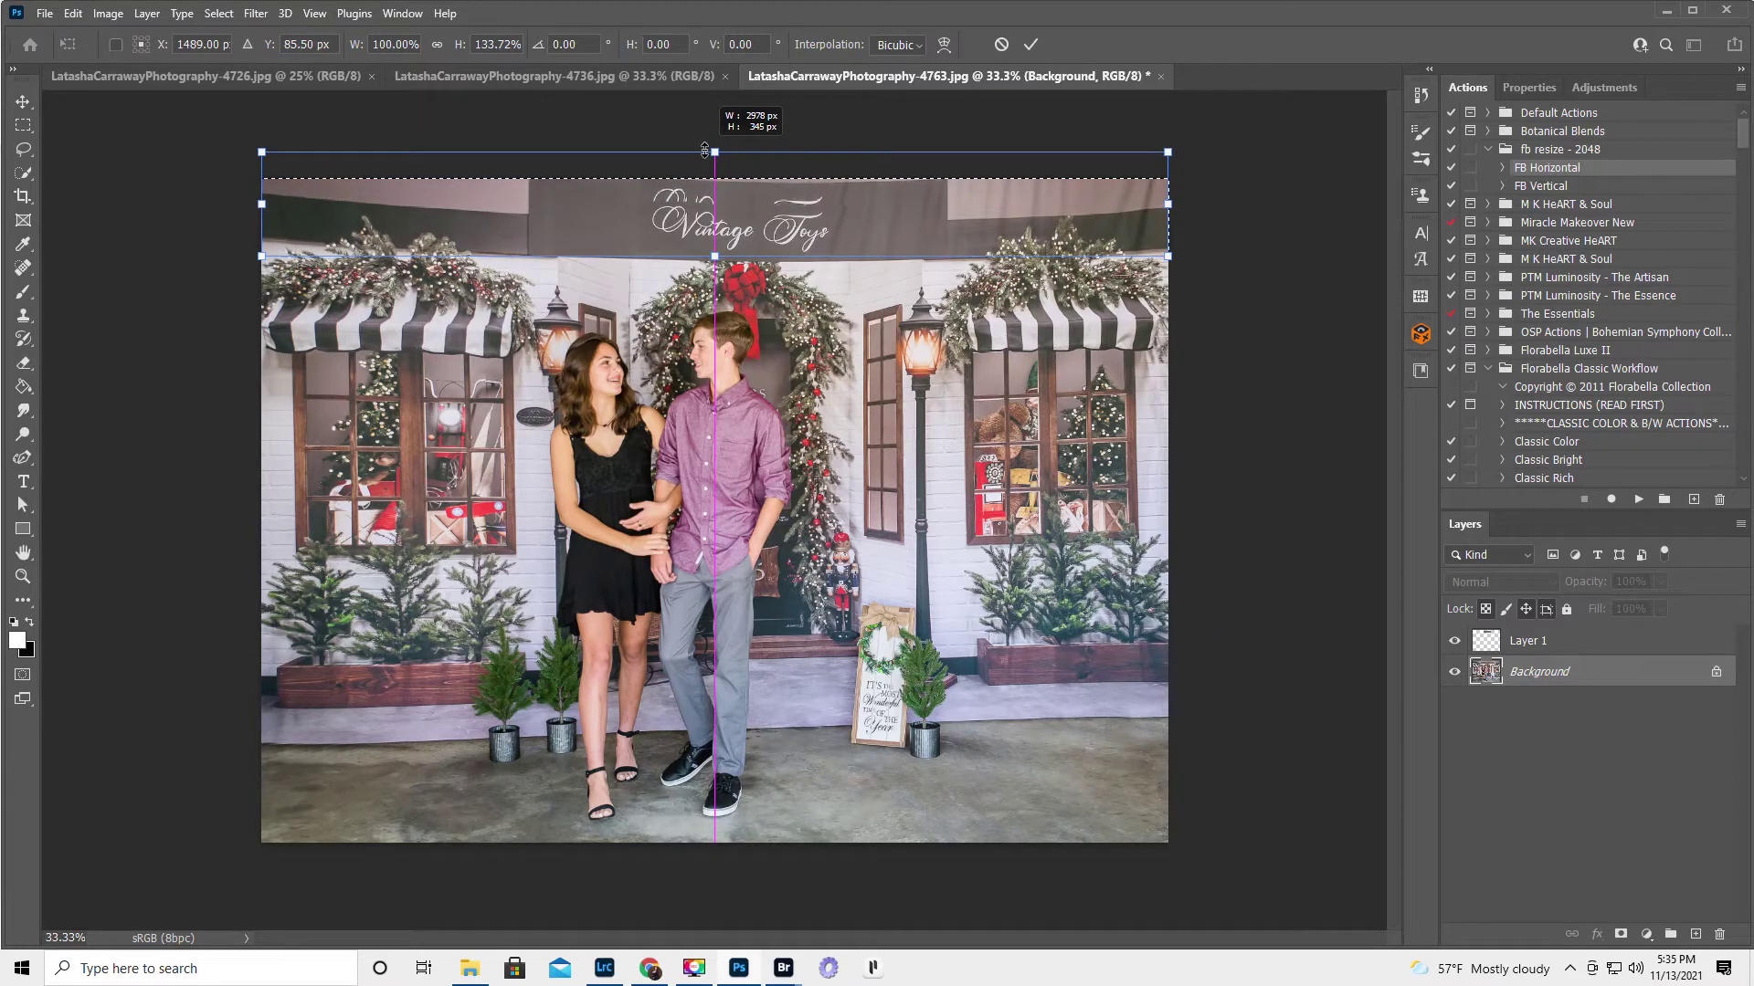
click(995, 40)
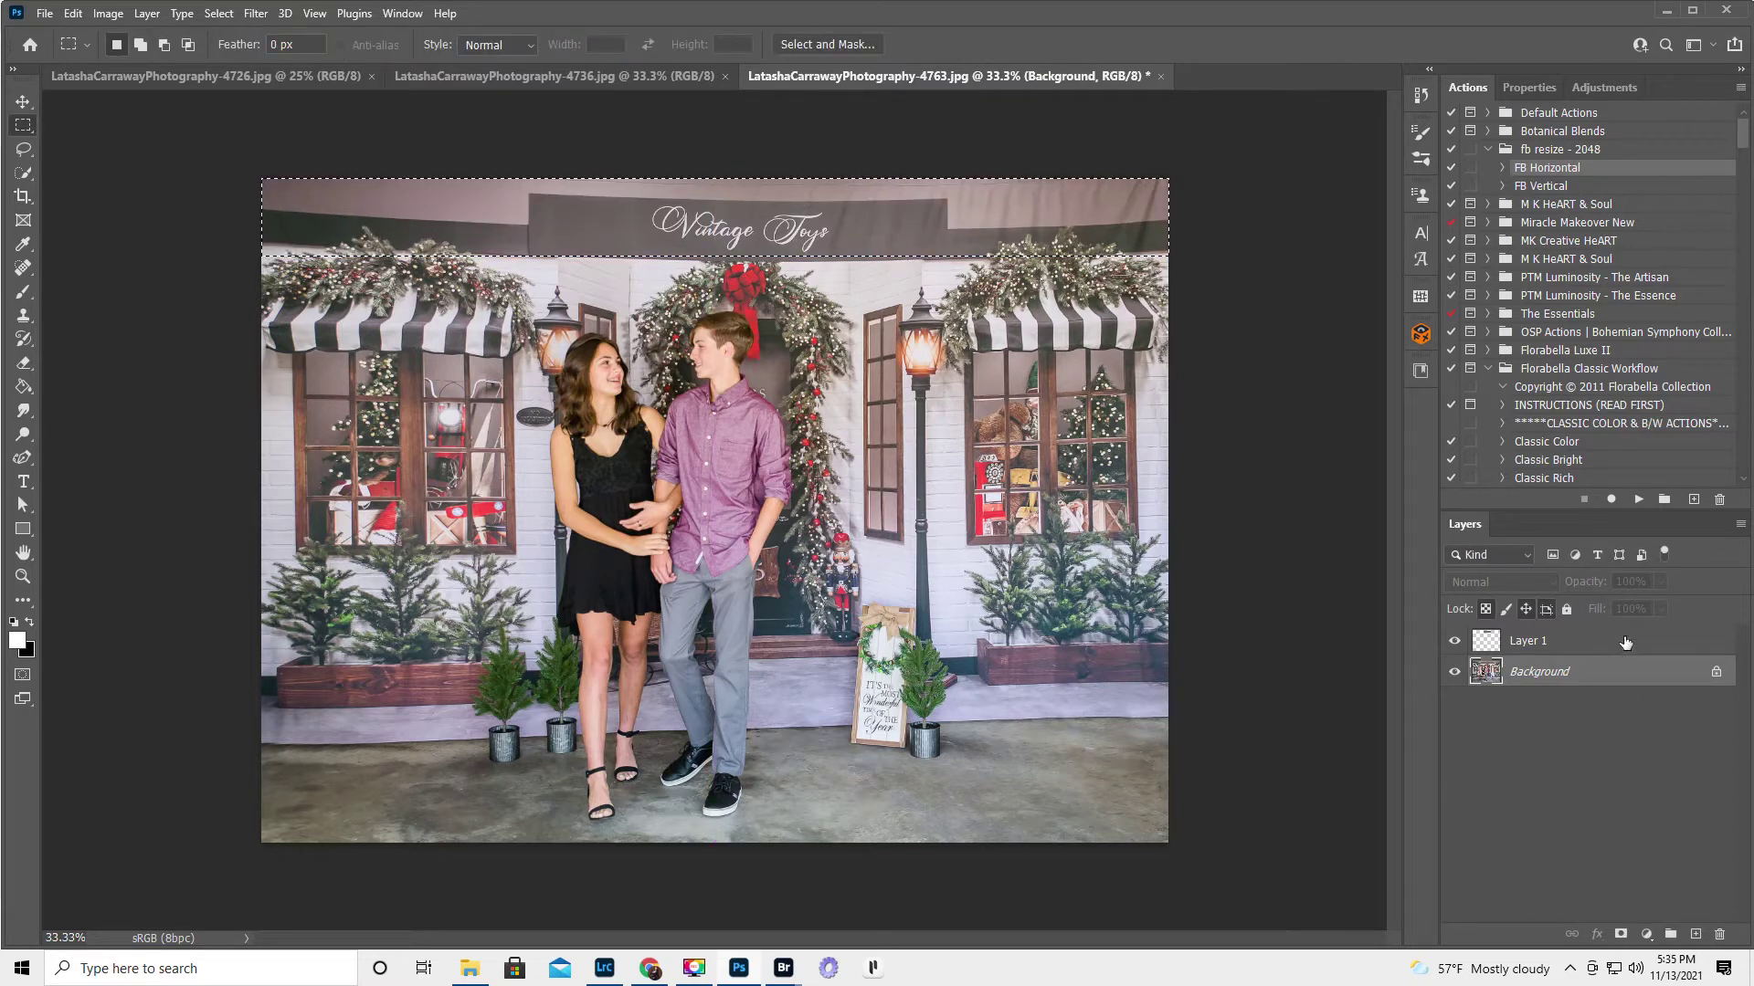
- Clear the copied sign lettering from Layer 1 and deselect the top strip
click(1582, 642)
key(Delete)
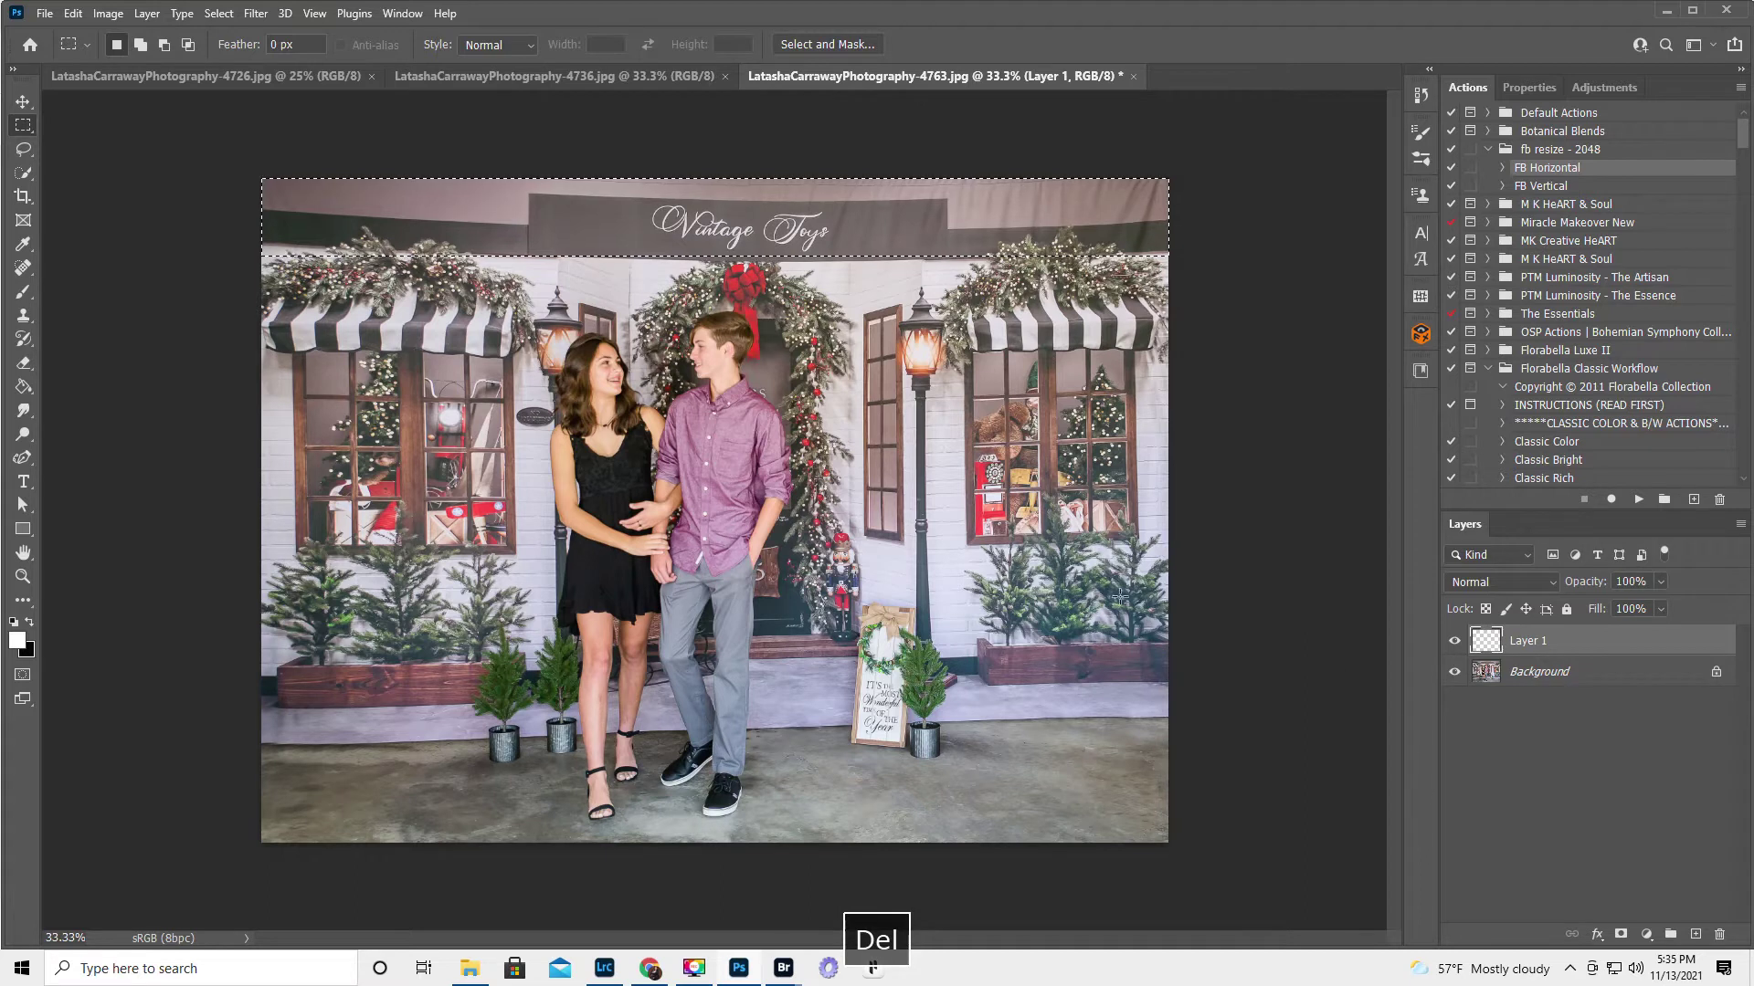
click(916, 549)
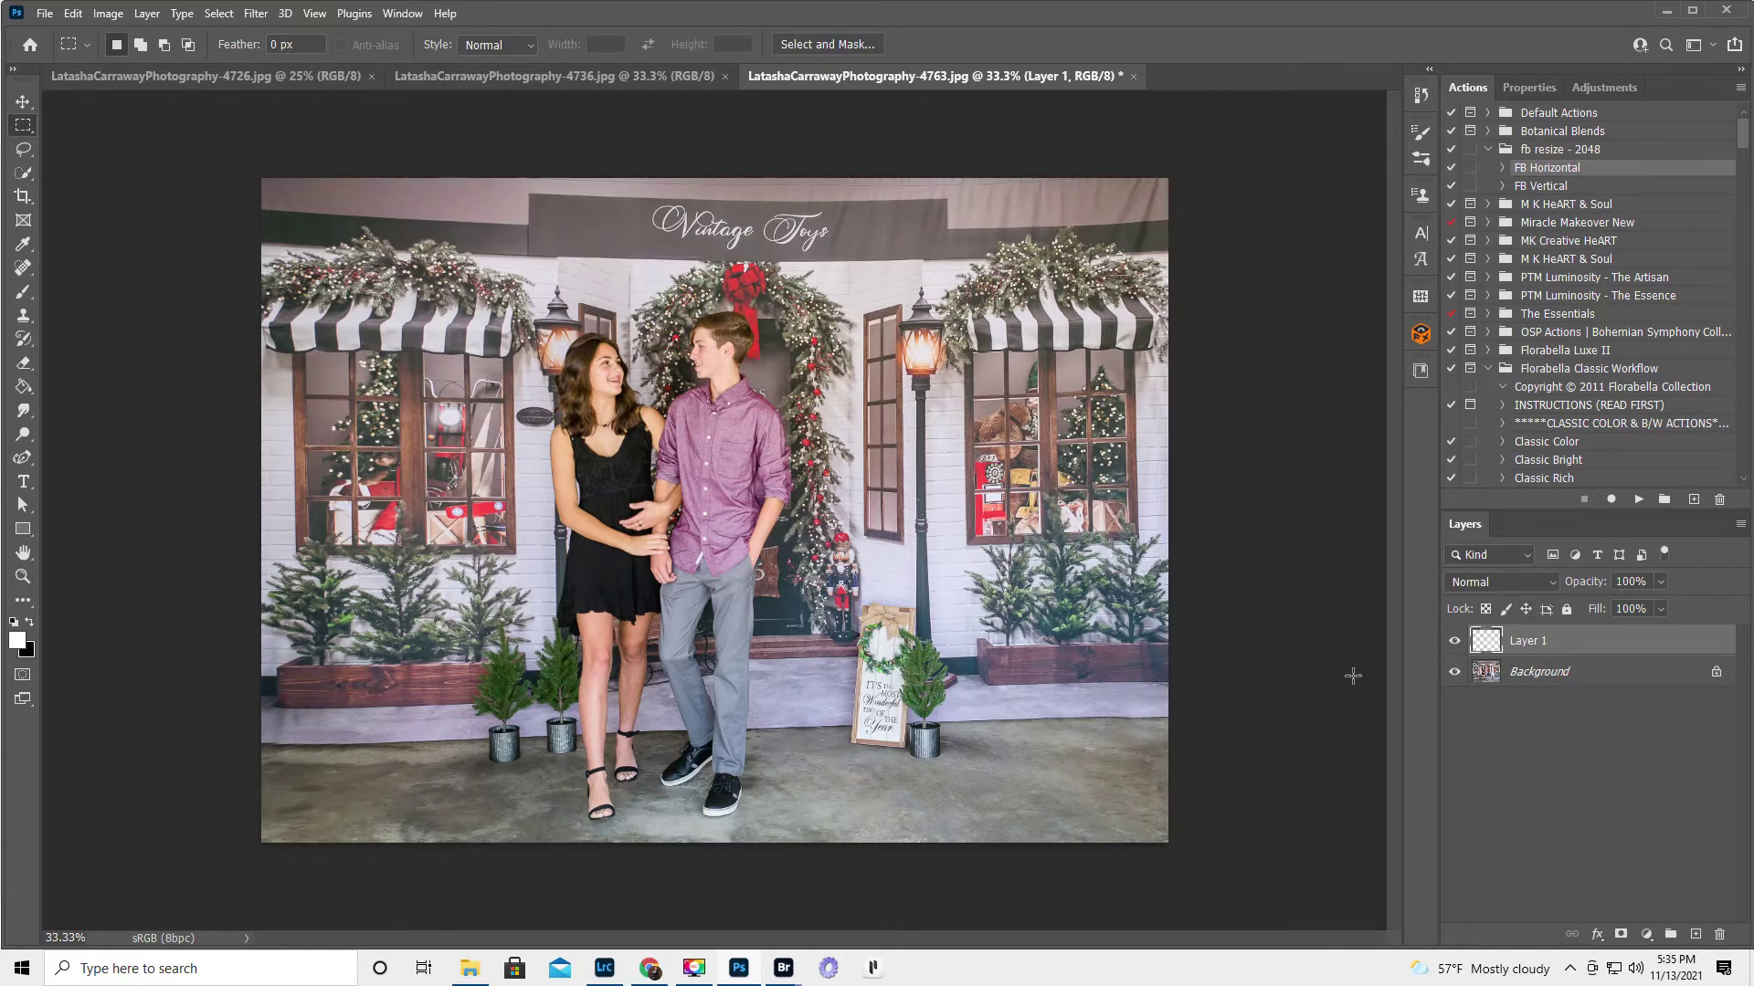
- Switch to the 4736 photo and frame the couple and the whole backdrop with a 15:11 crop
click(557, 77)
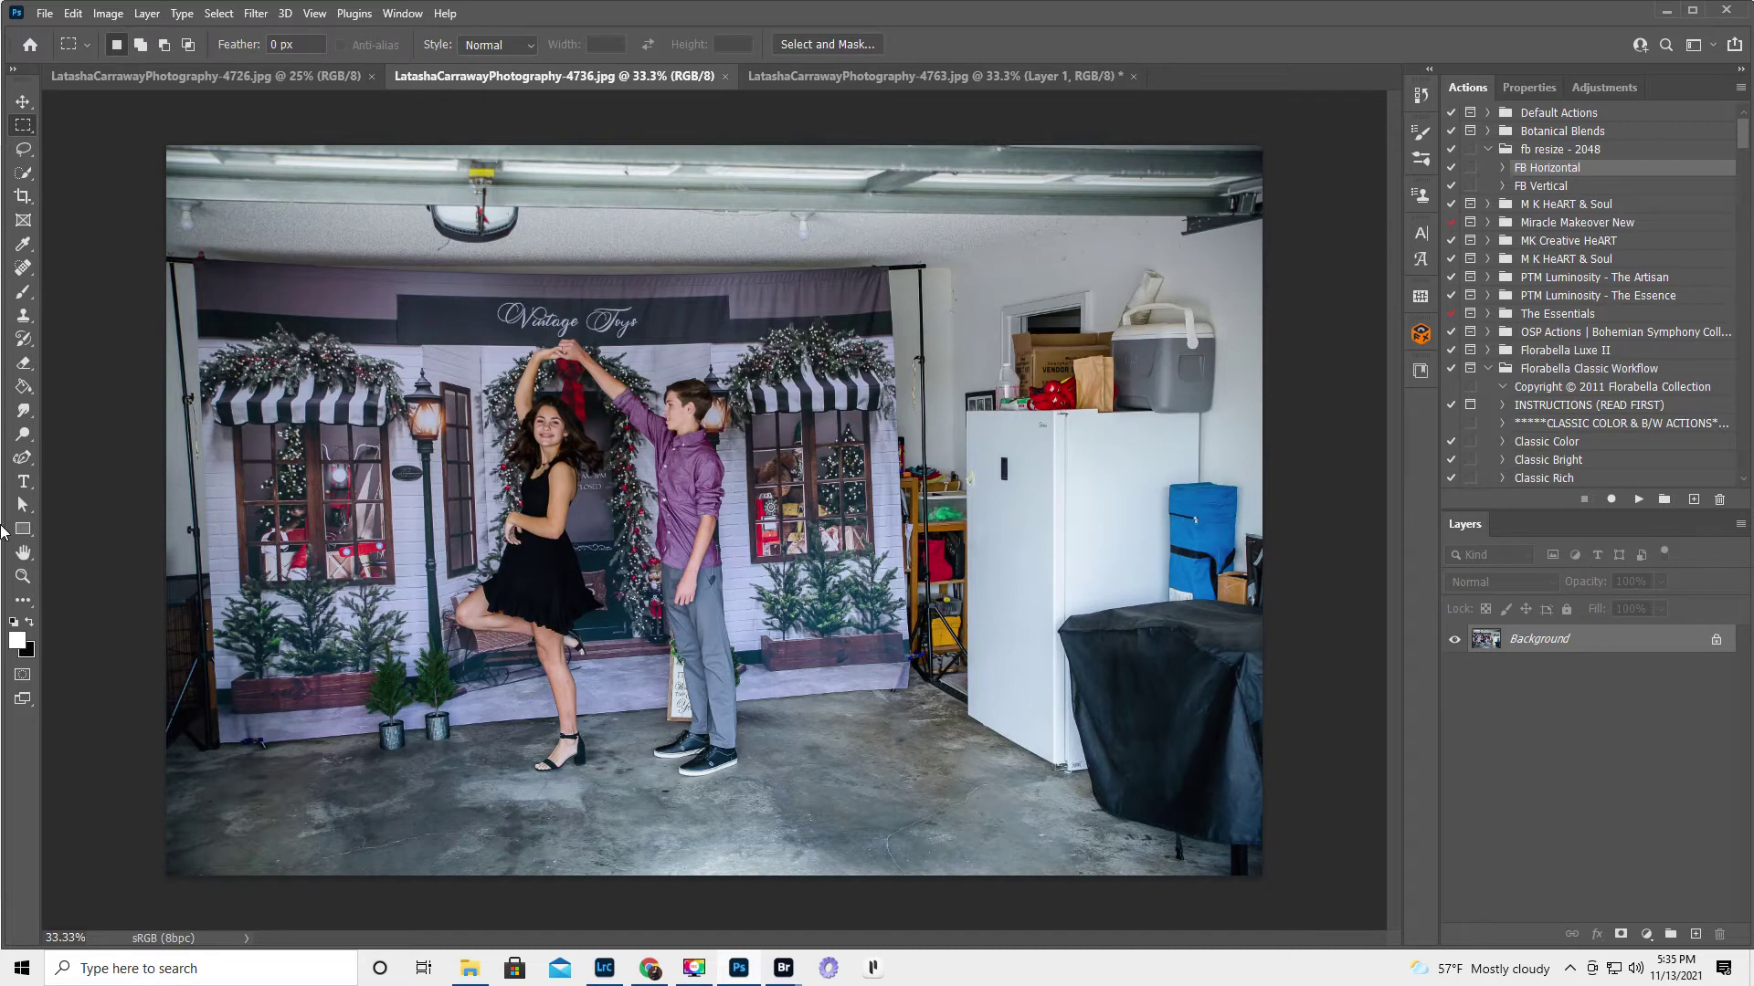
click(23, 197)
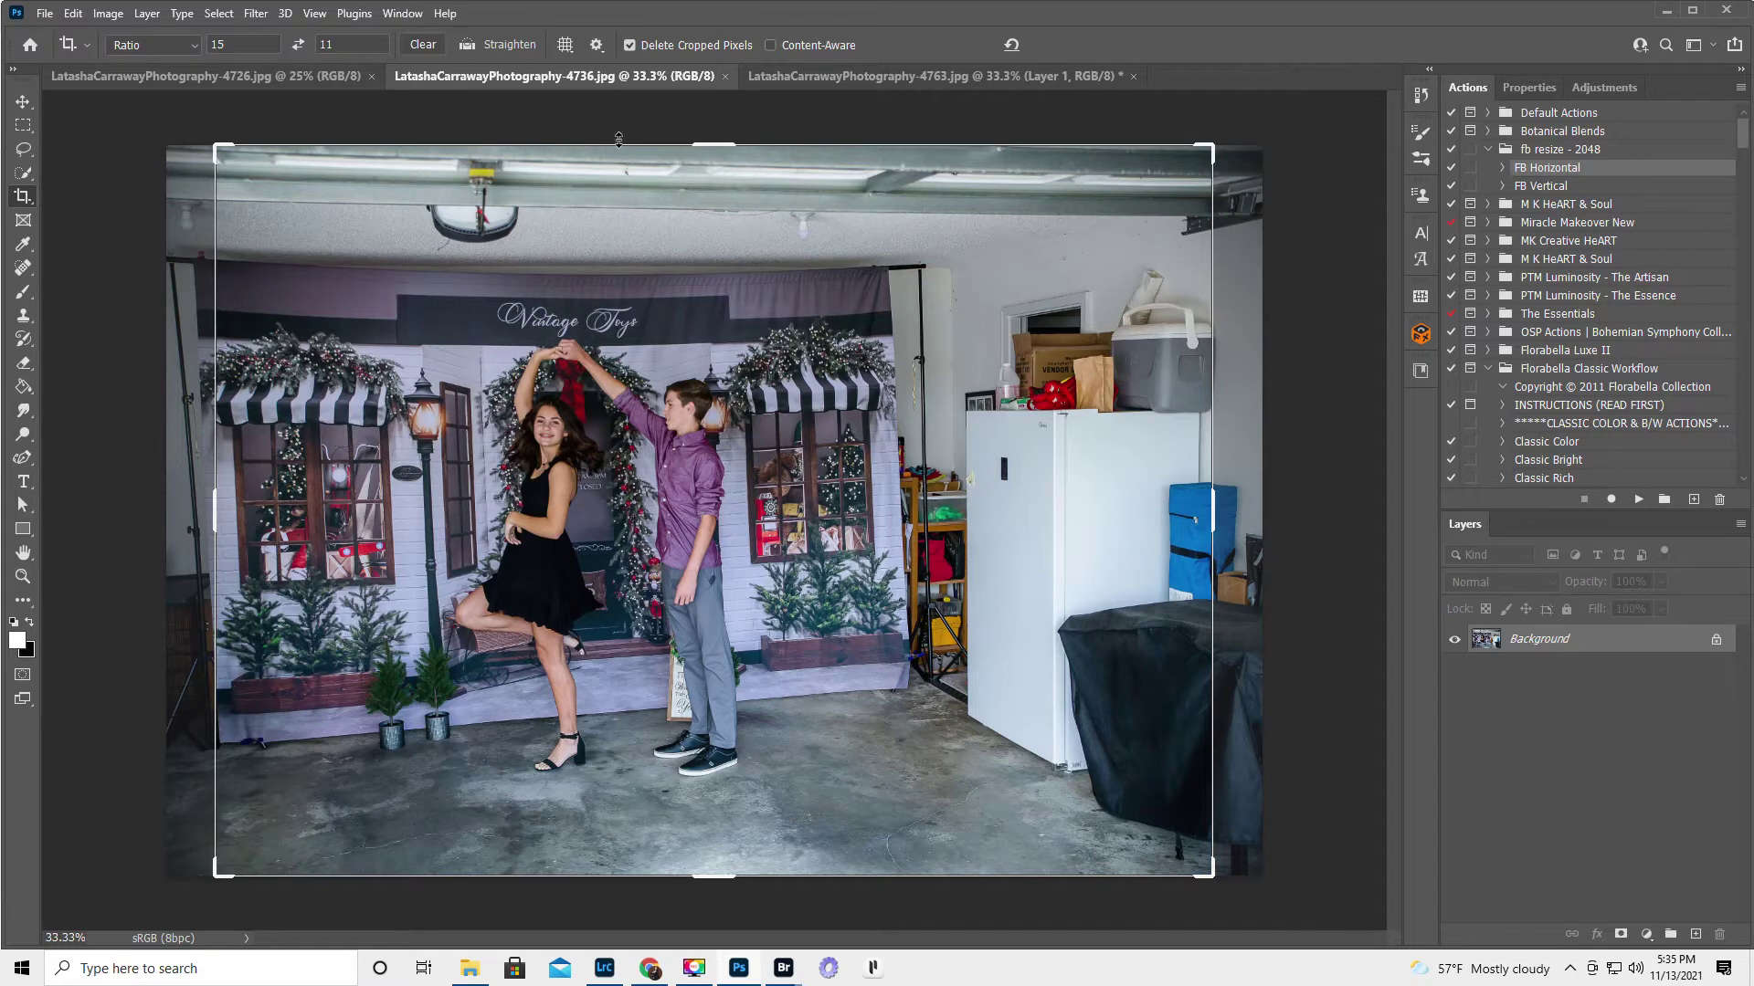
drag(711, 146, 692, 206)
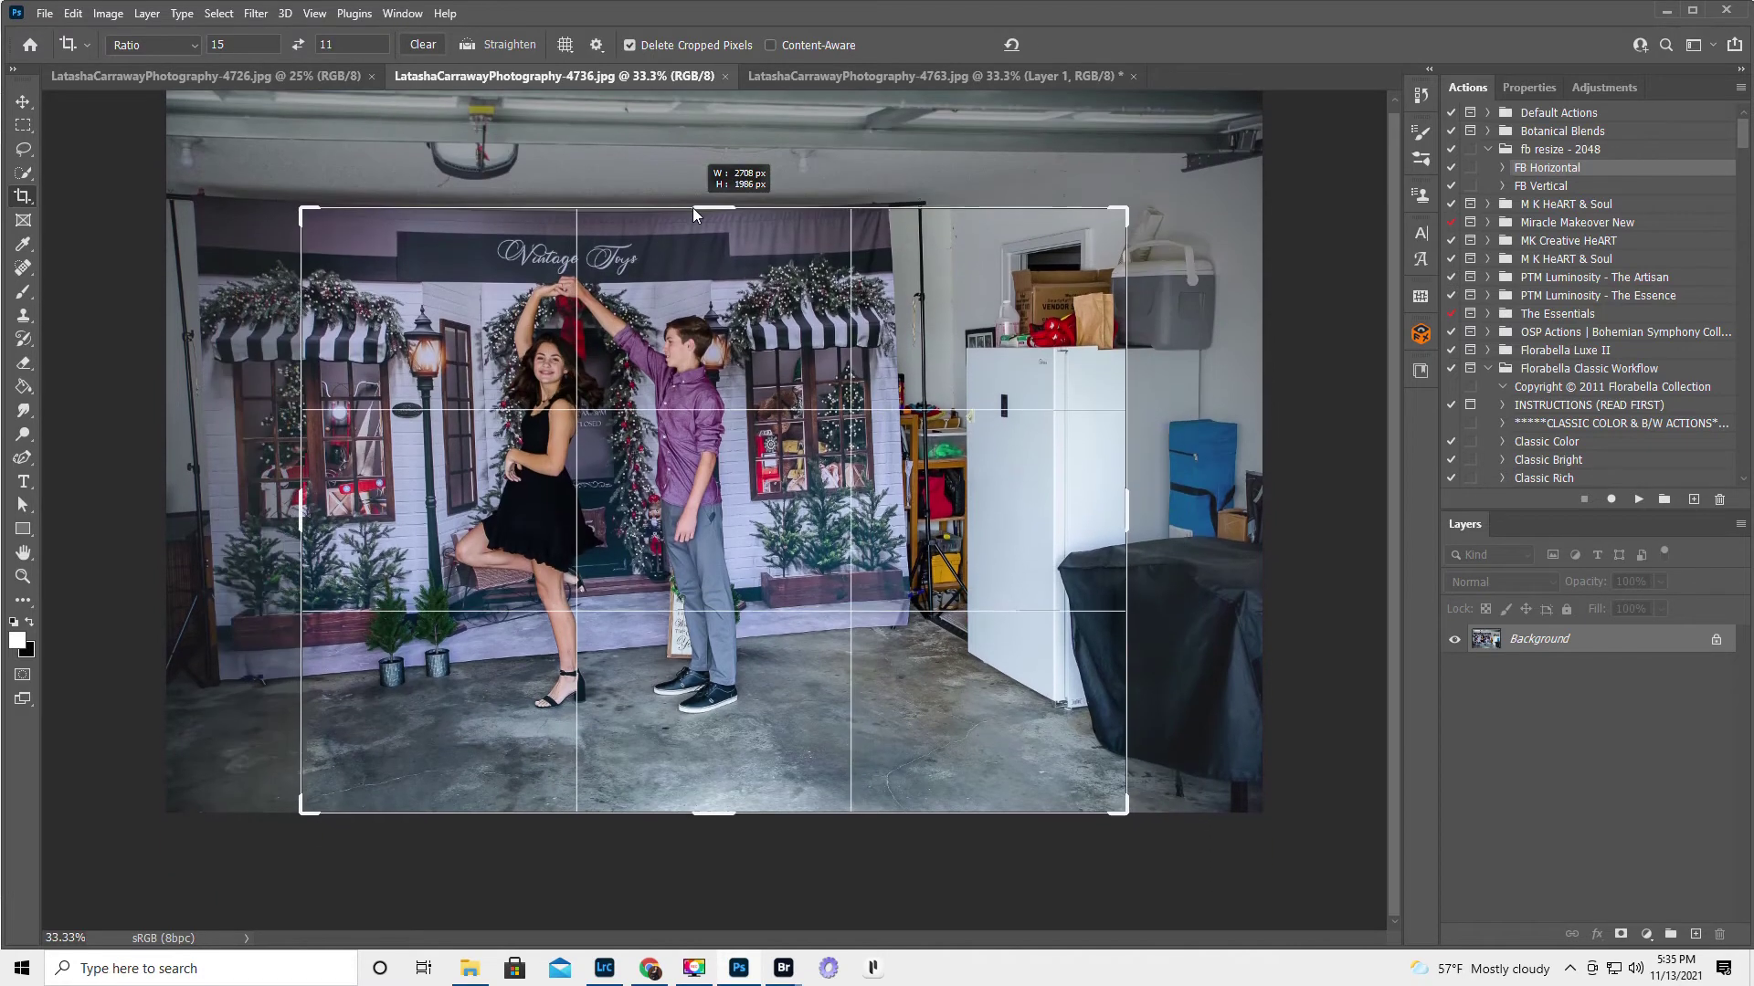
mouse_move(716, 811)
mouse_down()
mouse_move(713, 708)
mouse_move(714, 790)
mouse_up()
drag(582, 521, 717, 540)
- Rotate the photo clockwise to level the backdrop, recentre it within the crop frame and apply the crop
mouse_move(1139, 558)
mouse_down()
mouse_move(1130, 610)
mouse_move(1147, 591)
mouse_up()
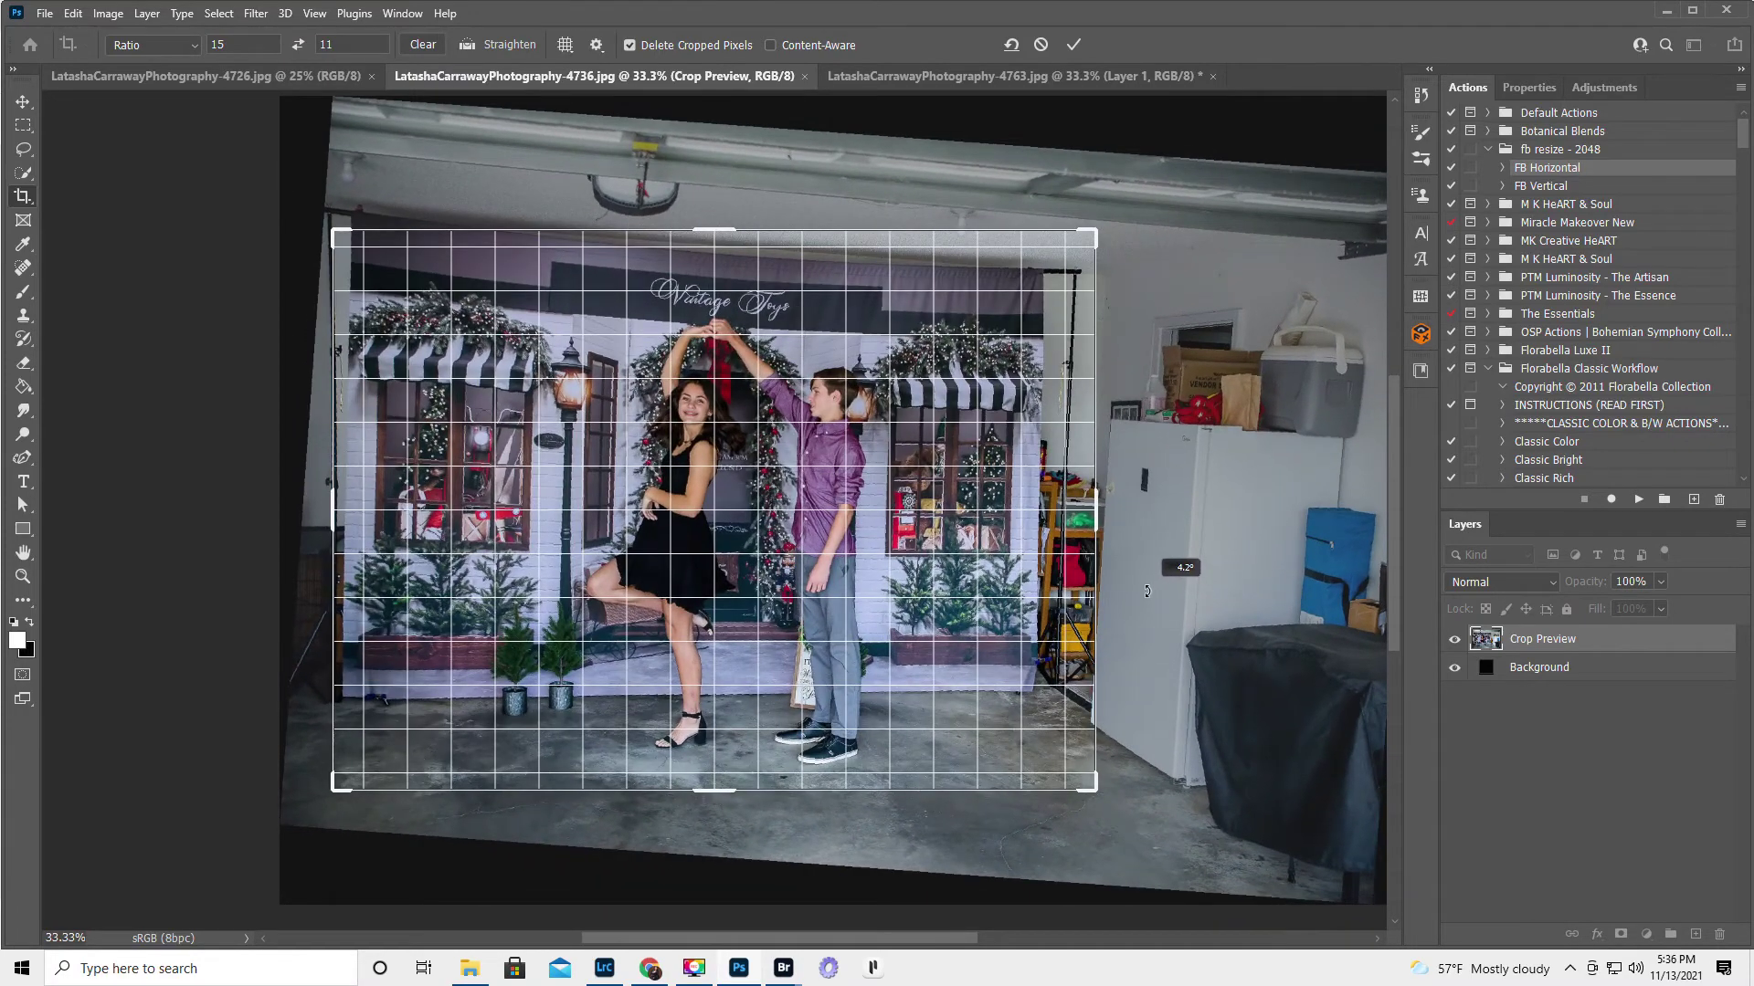
drag(1147, 591, 1147, 574)
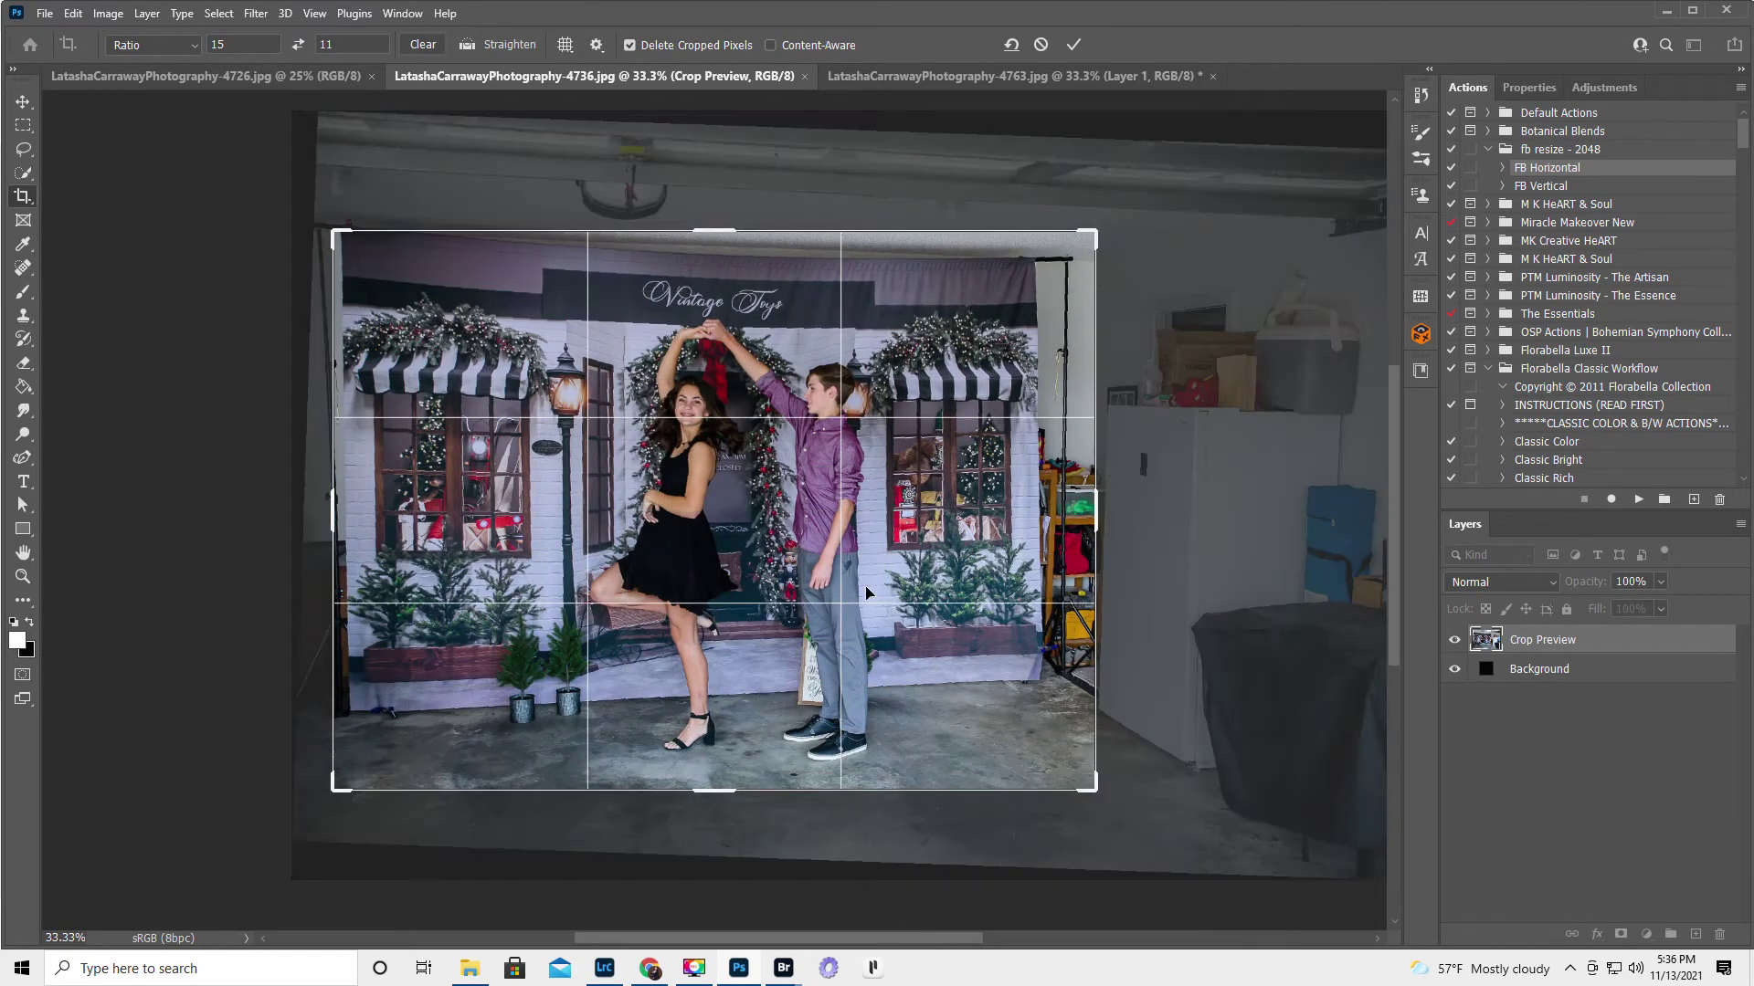
drag(742, 561, 762, 573)
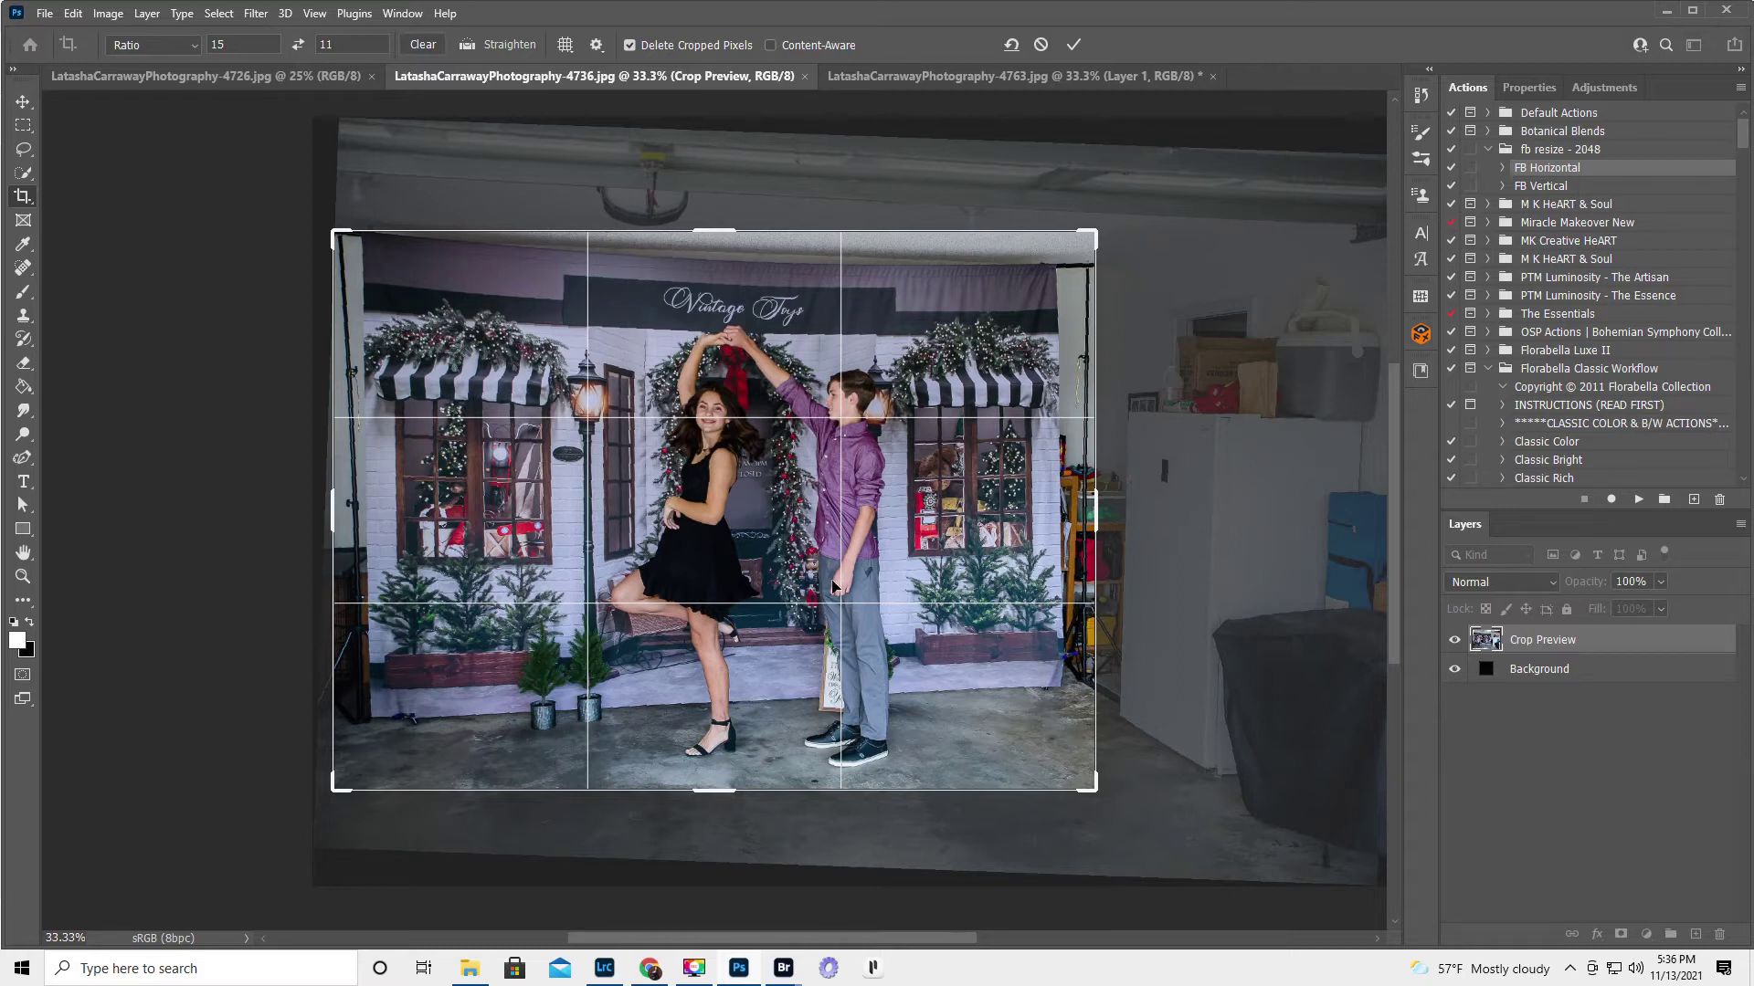
double_click(767, 524)
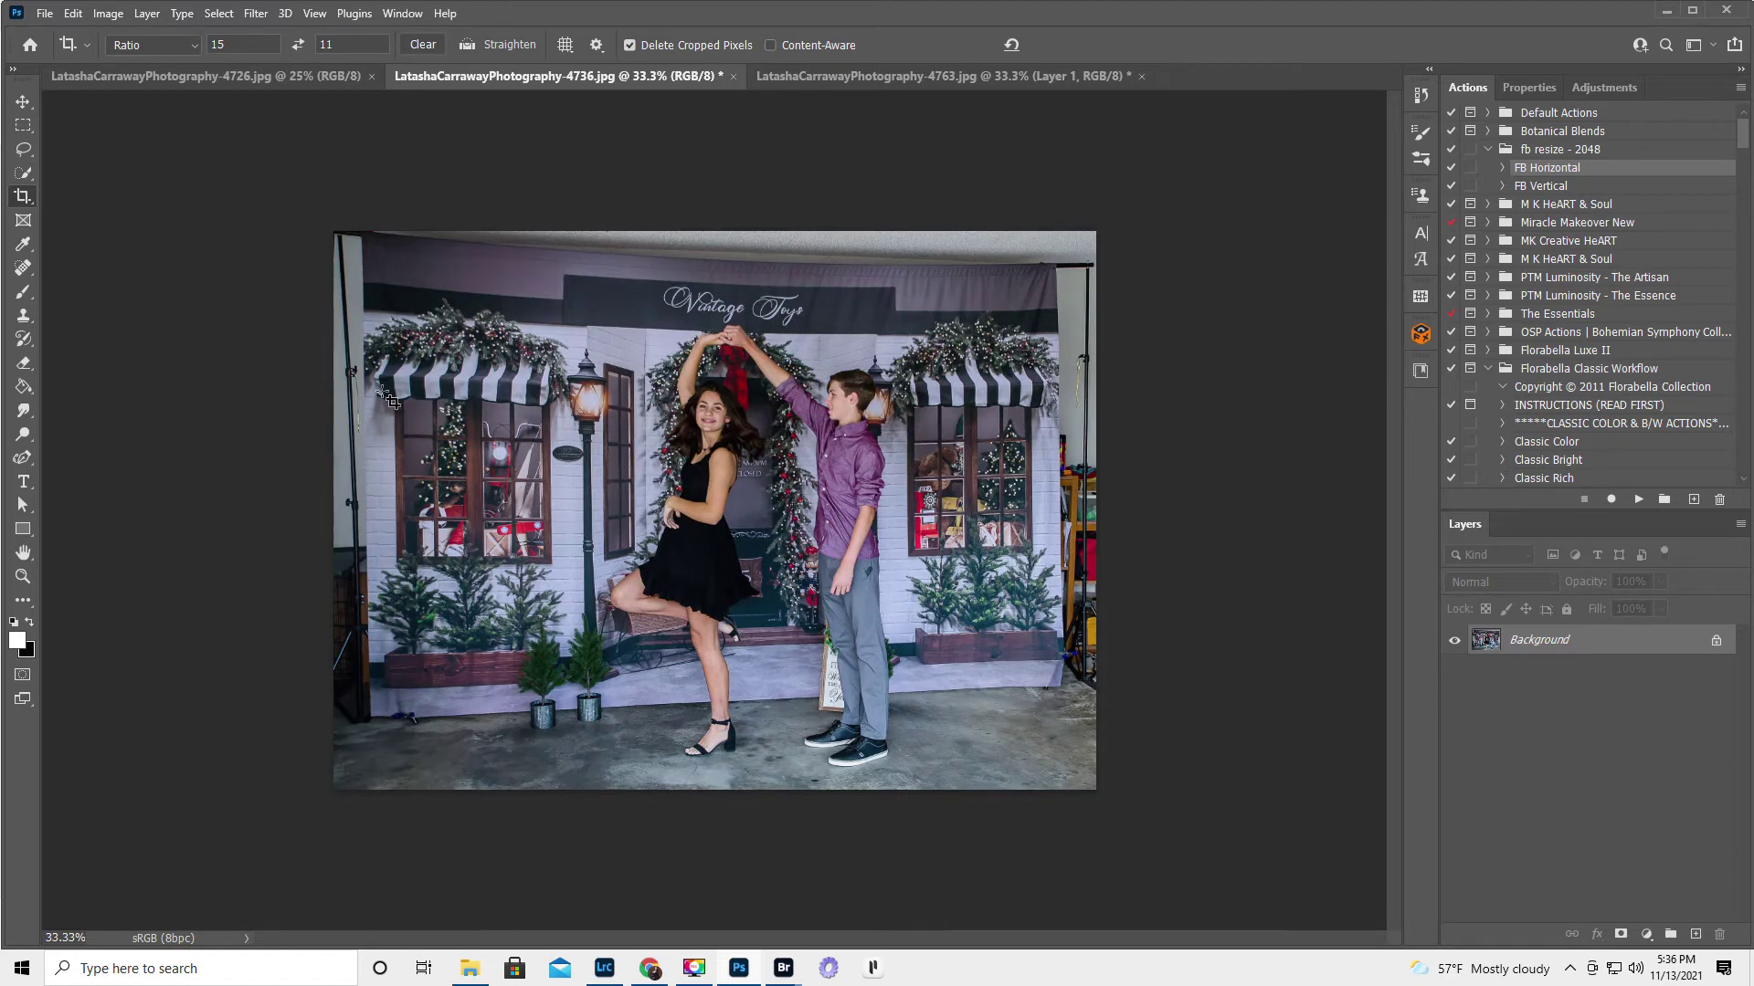
- Stretch a full-height strip of the backdrop's left side to about 123% width, reaching the photo's left edge, and deselect it
click(22, 125)
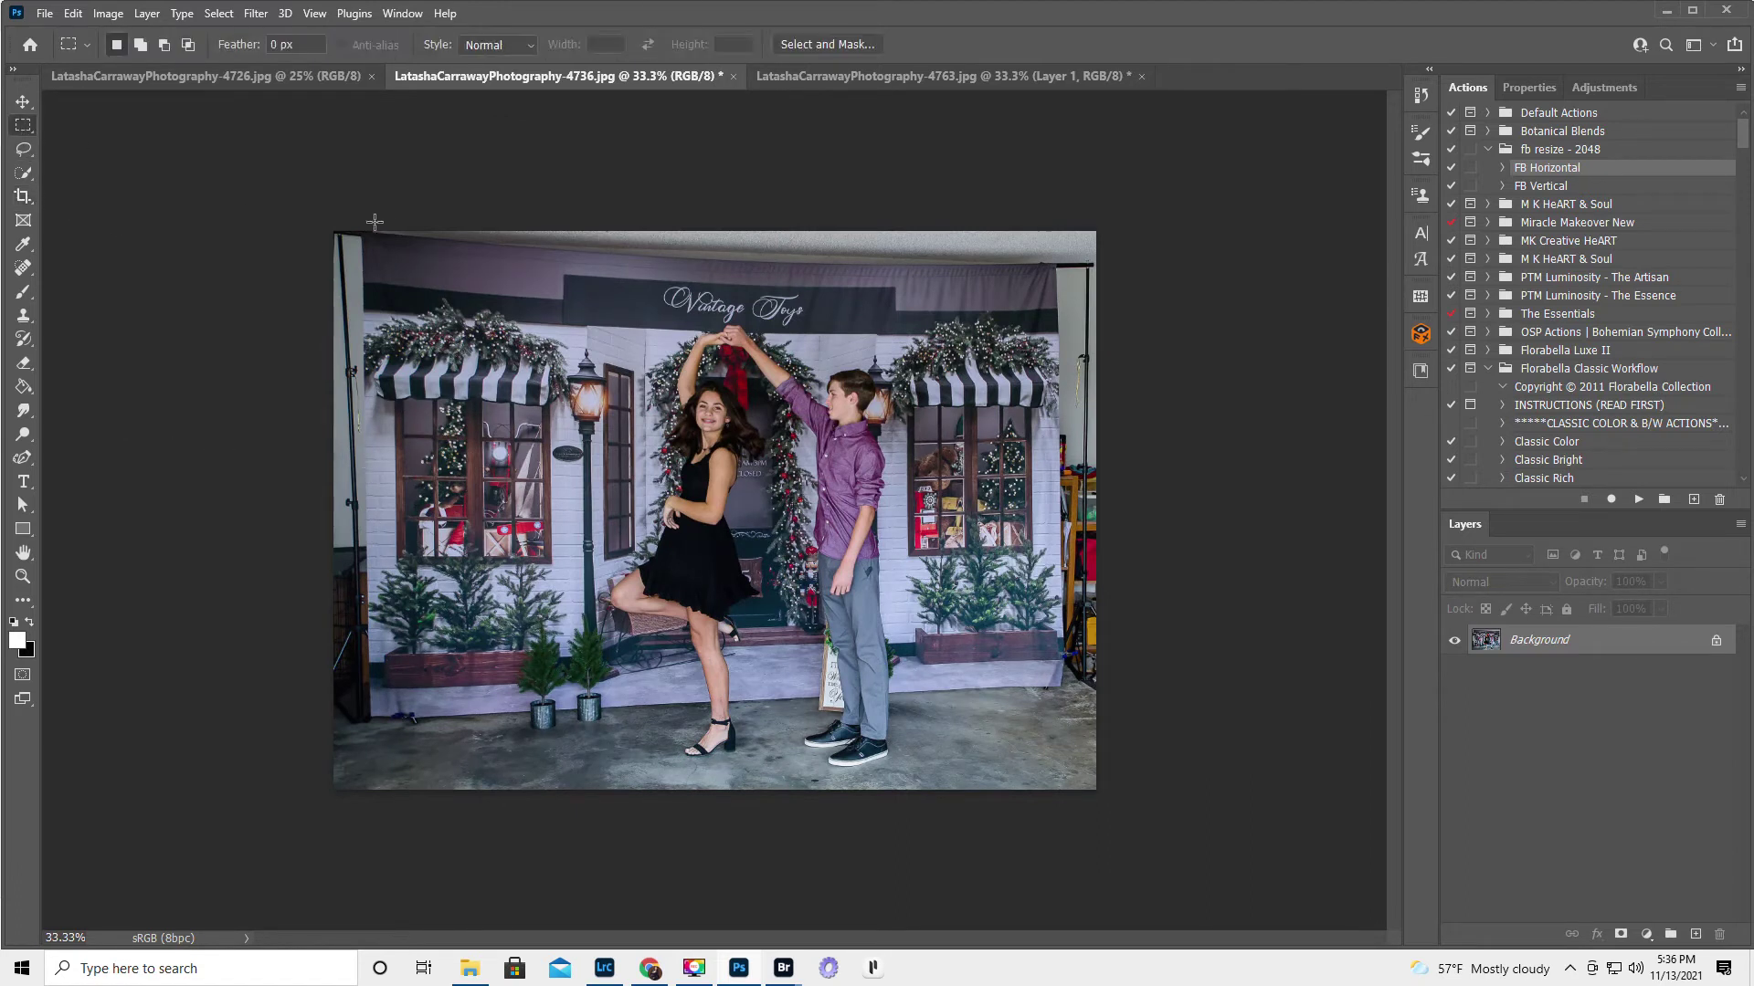
drag(368, 222, 510, 799)
key(ctrl+t)
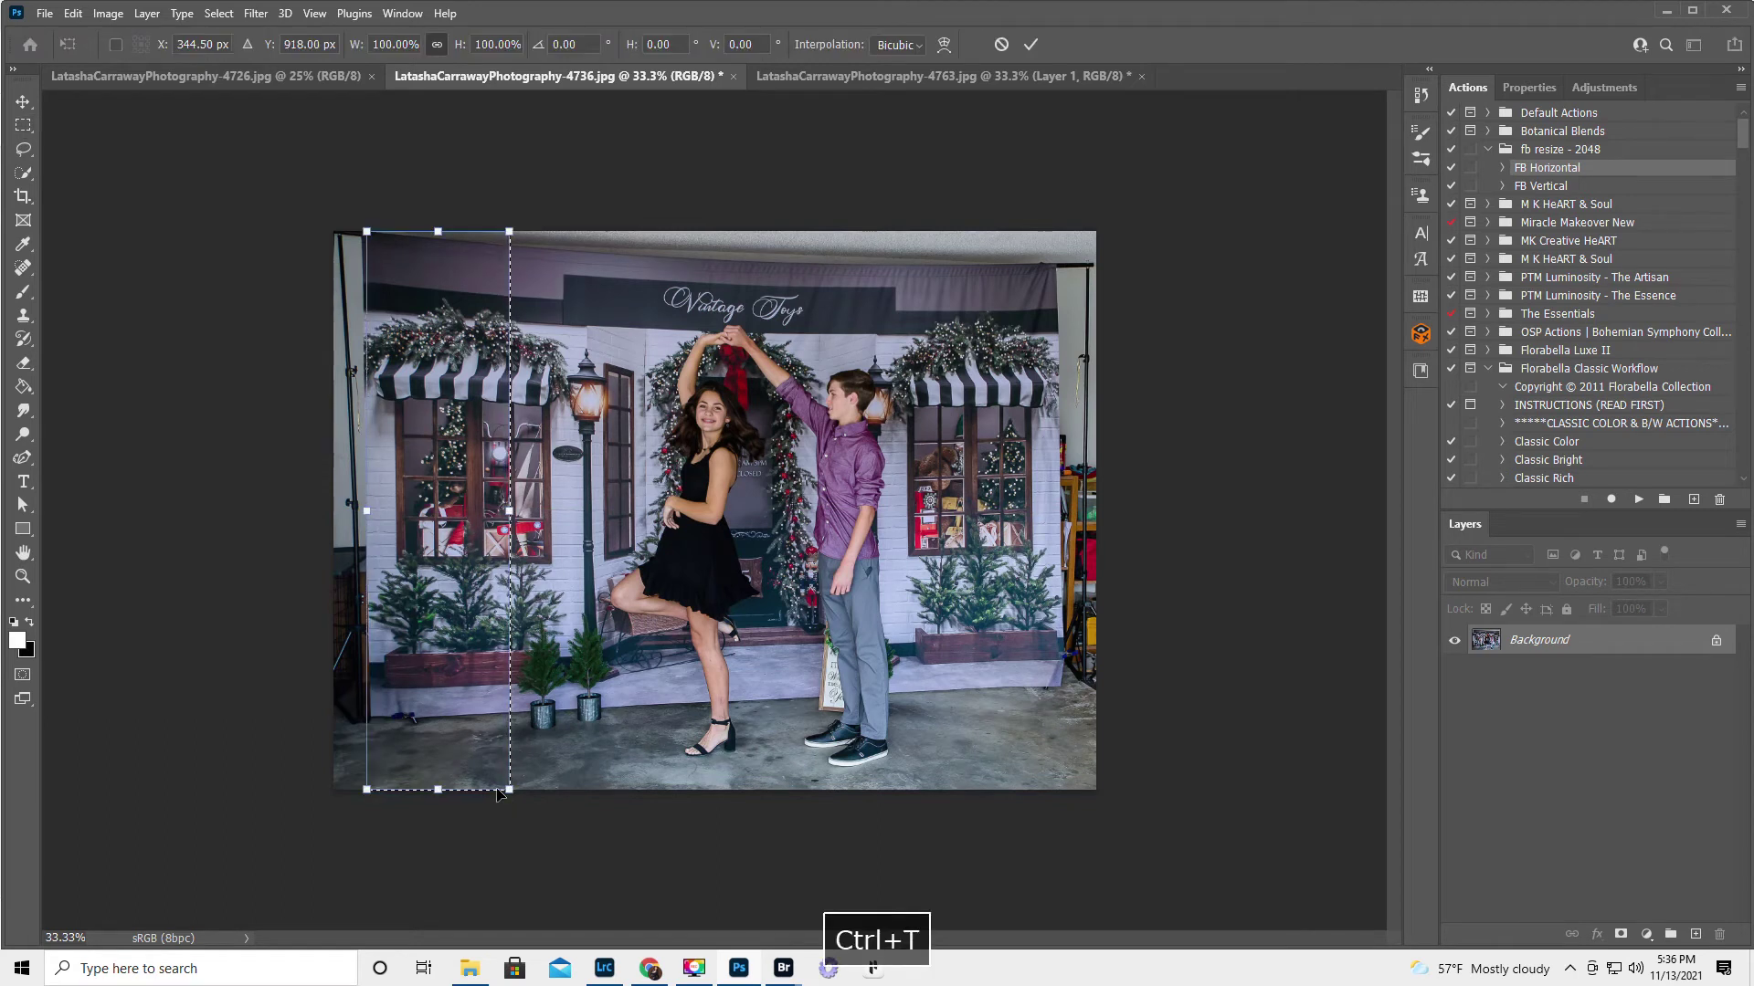
drag(366, 511, 334, 511)
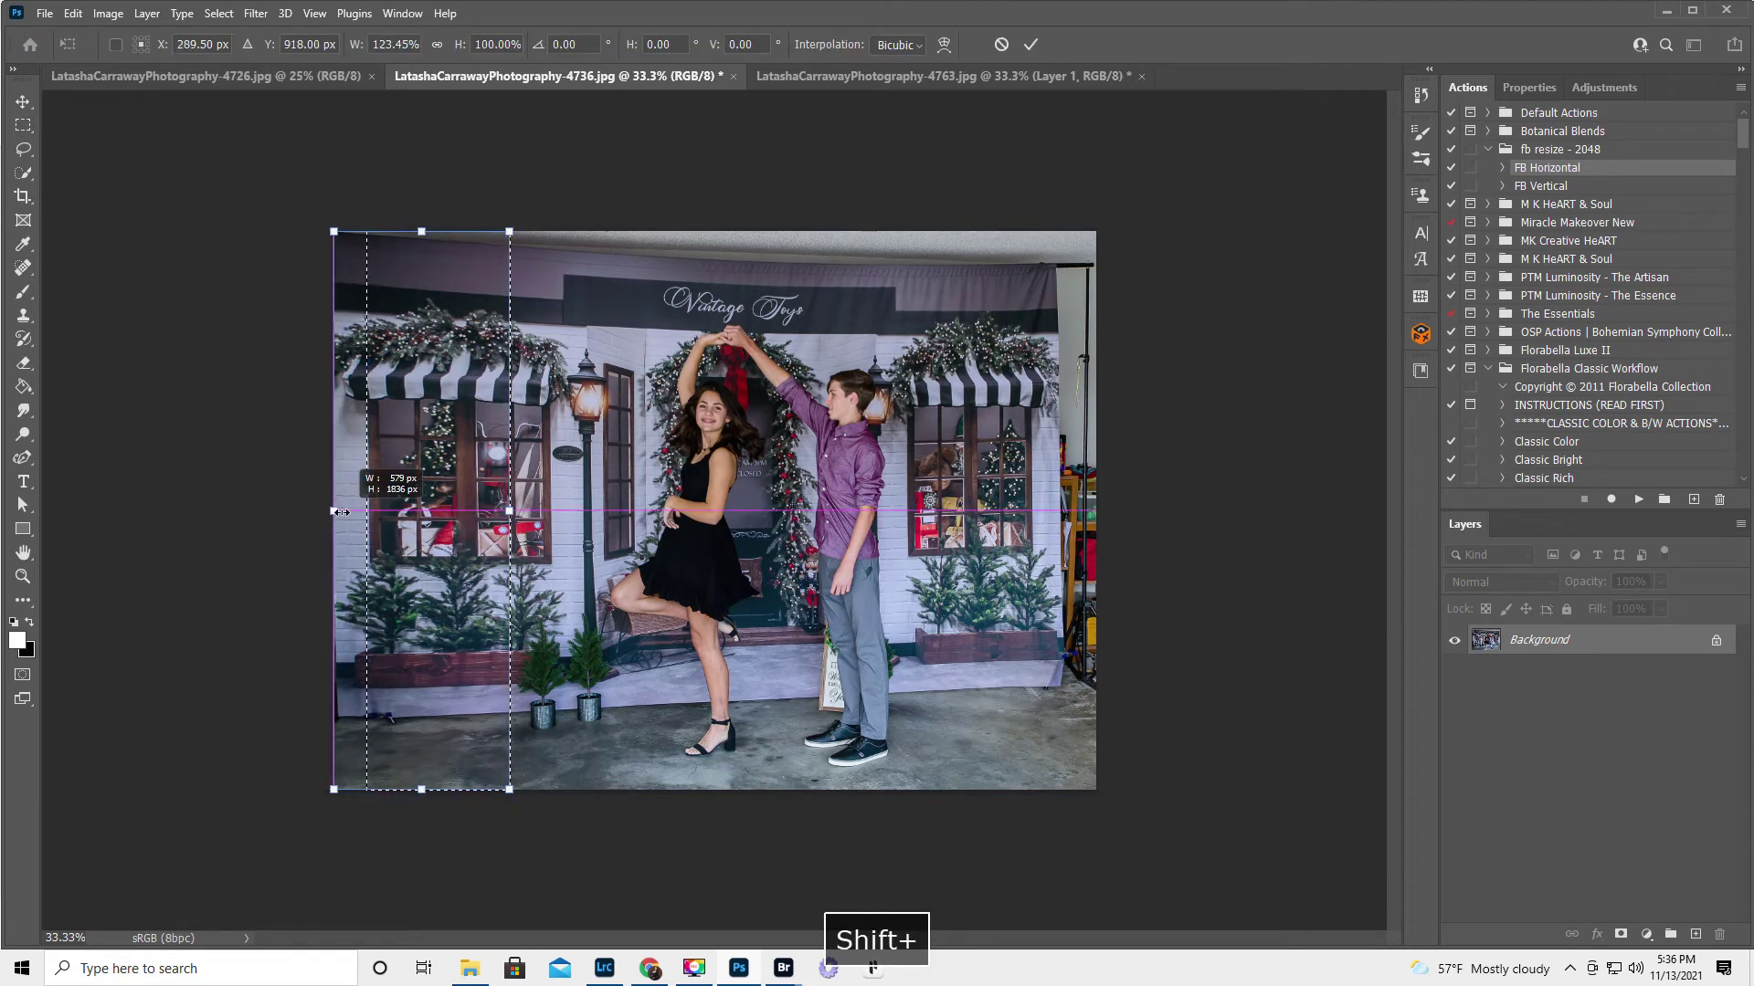
key(Return)
key(ctrl+d)
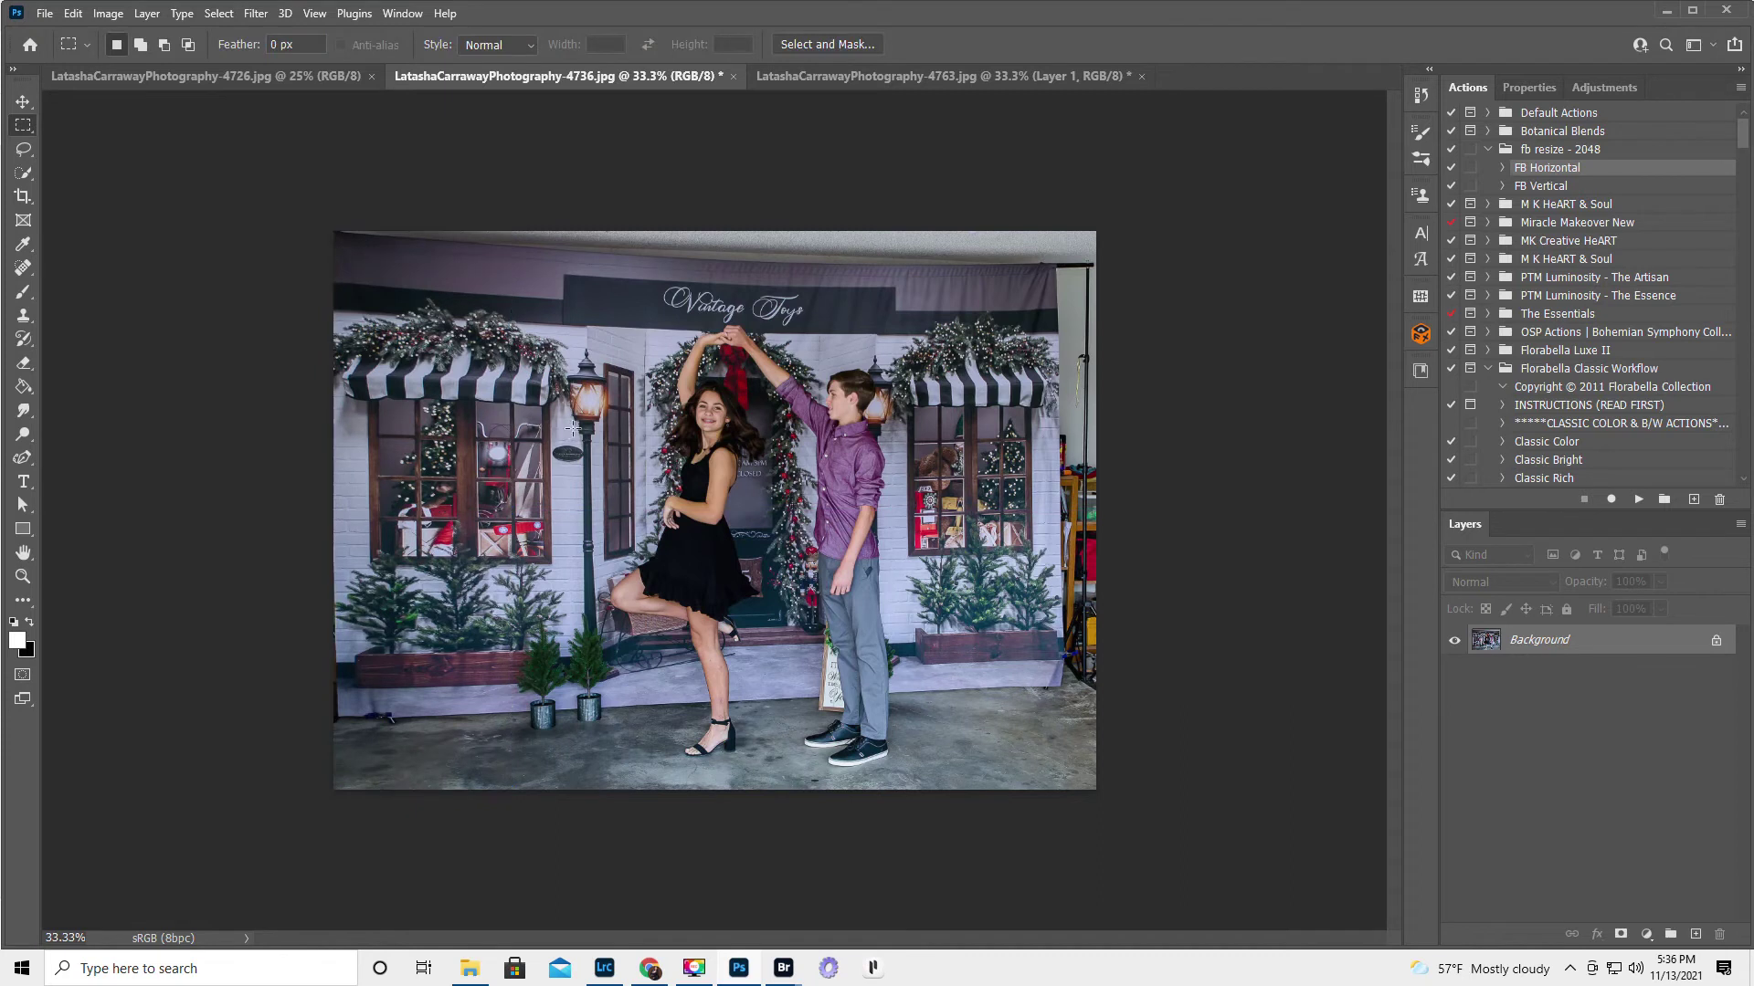
- Stretch a full-height strip of the backdrop's right side out to the photo's right edge and deselect it
drag(926, 228, 1055, 787)
key(shift+t)
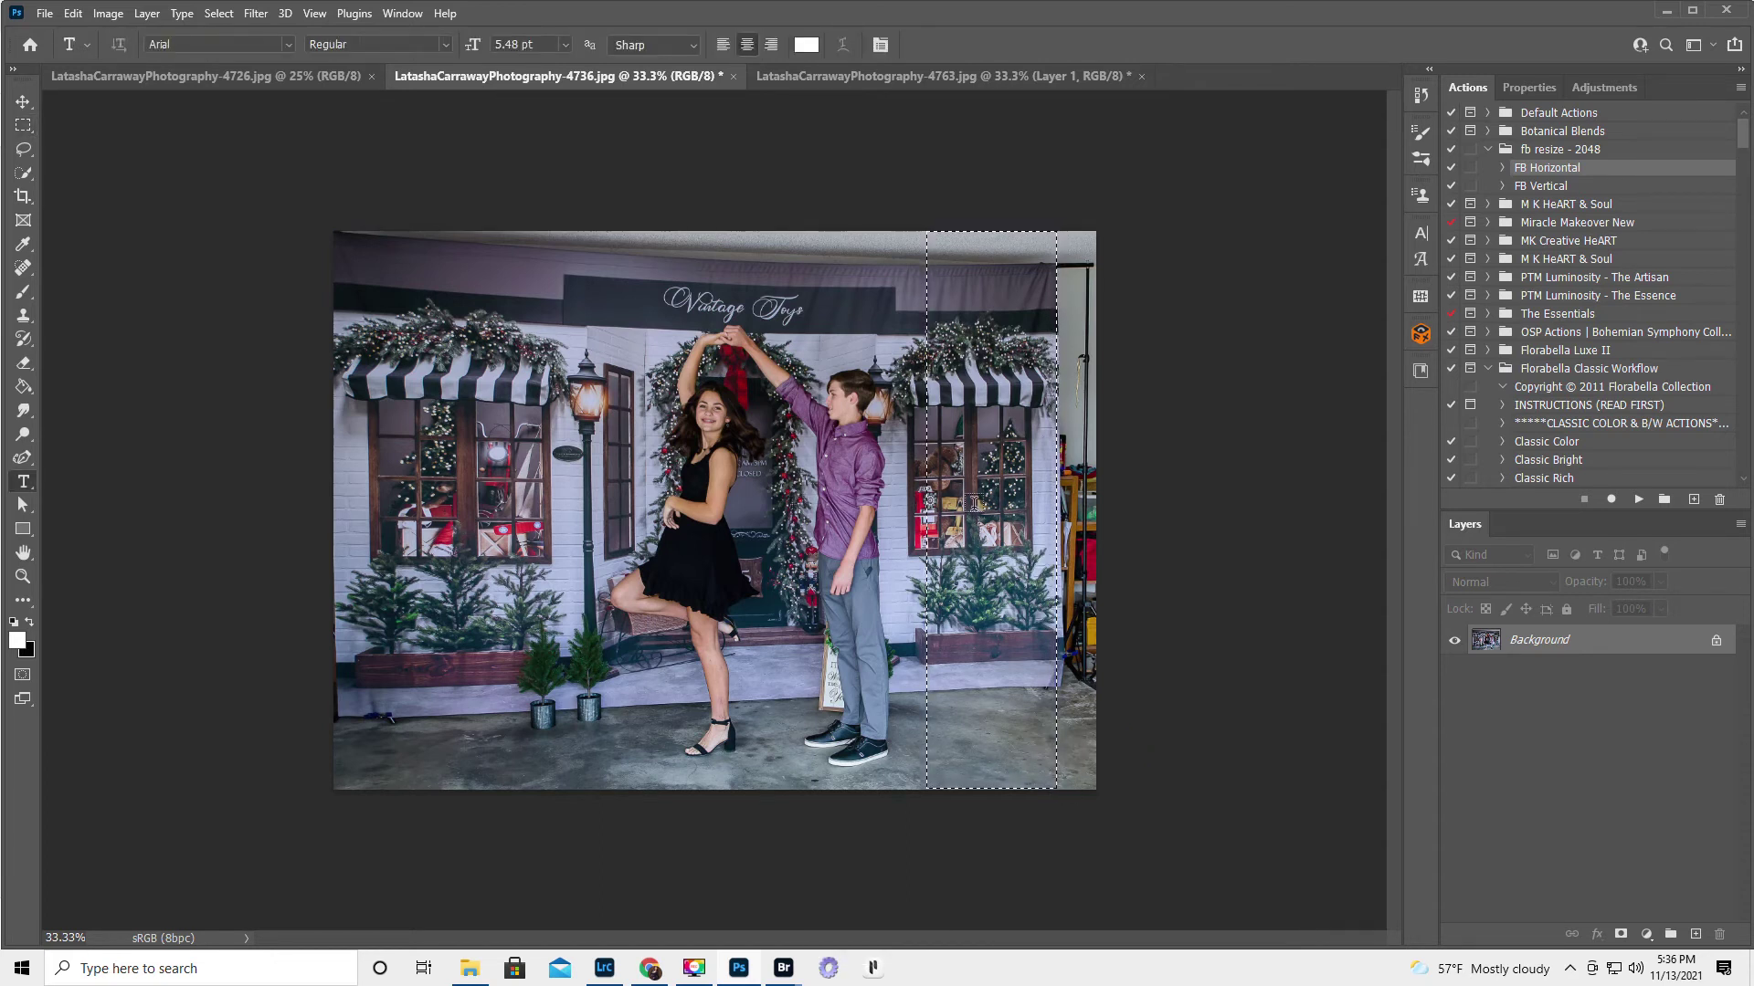
key(ctrl+t)
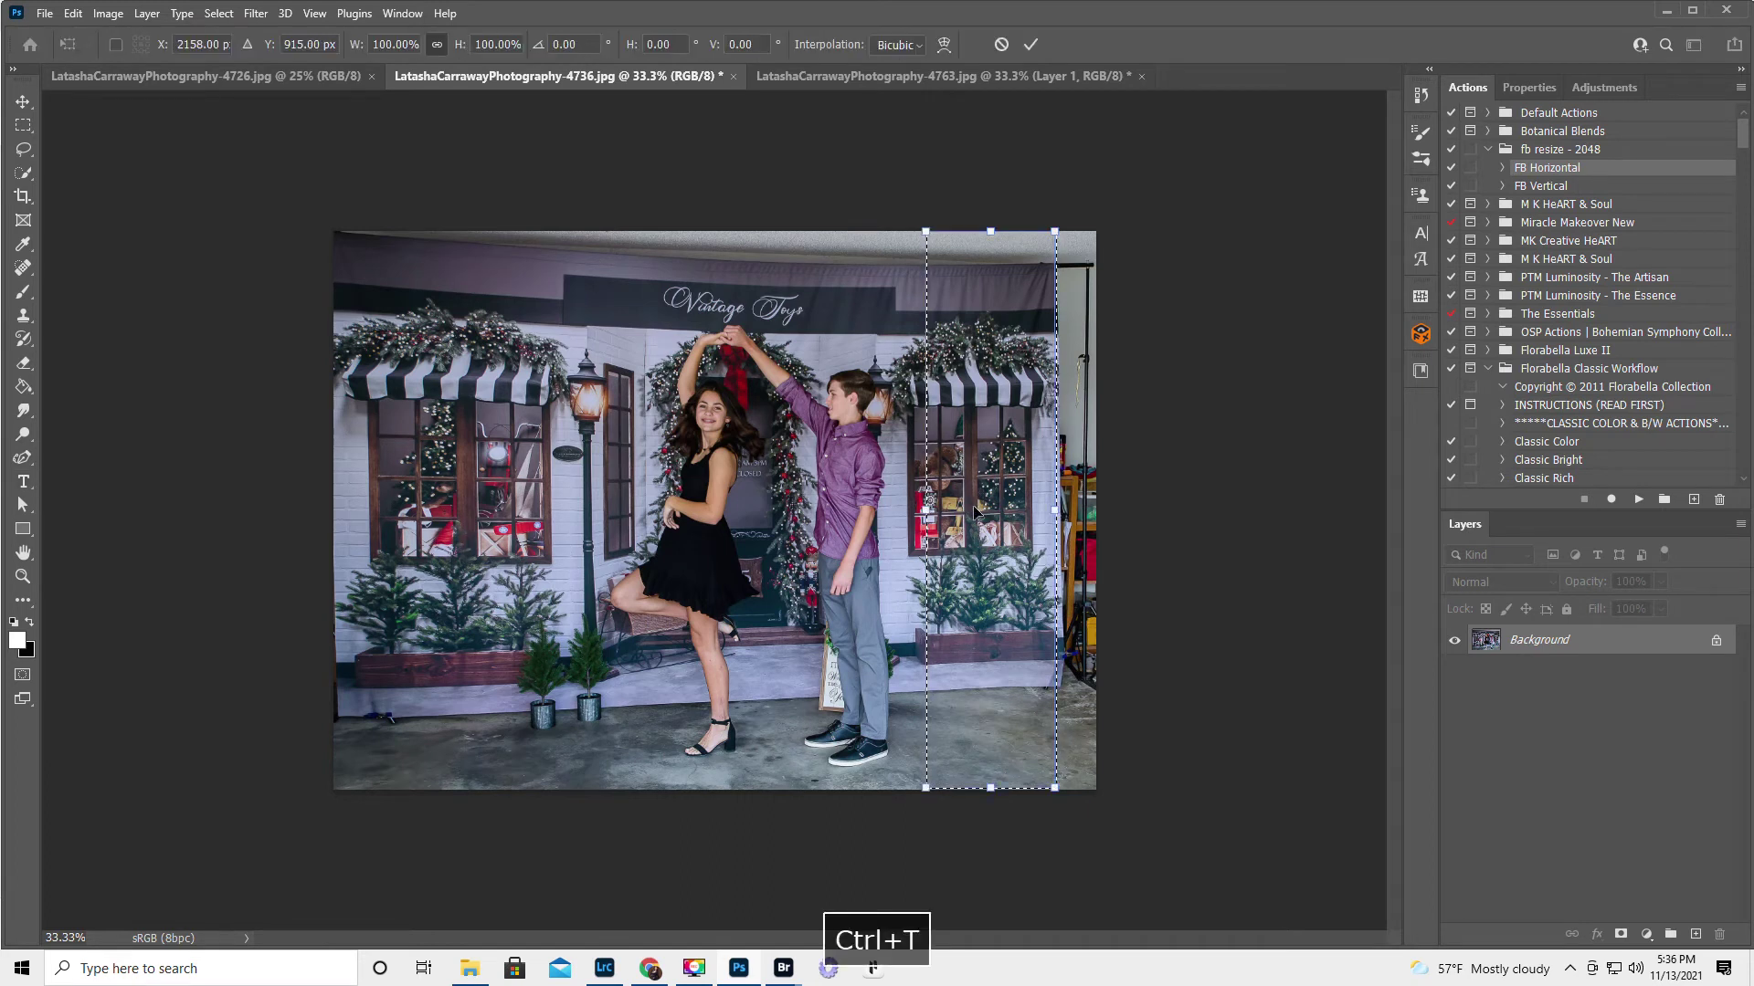
drag(1055, 510, 1096, 510)
key(Return)
click(874, 270)
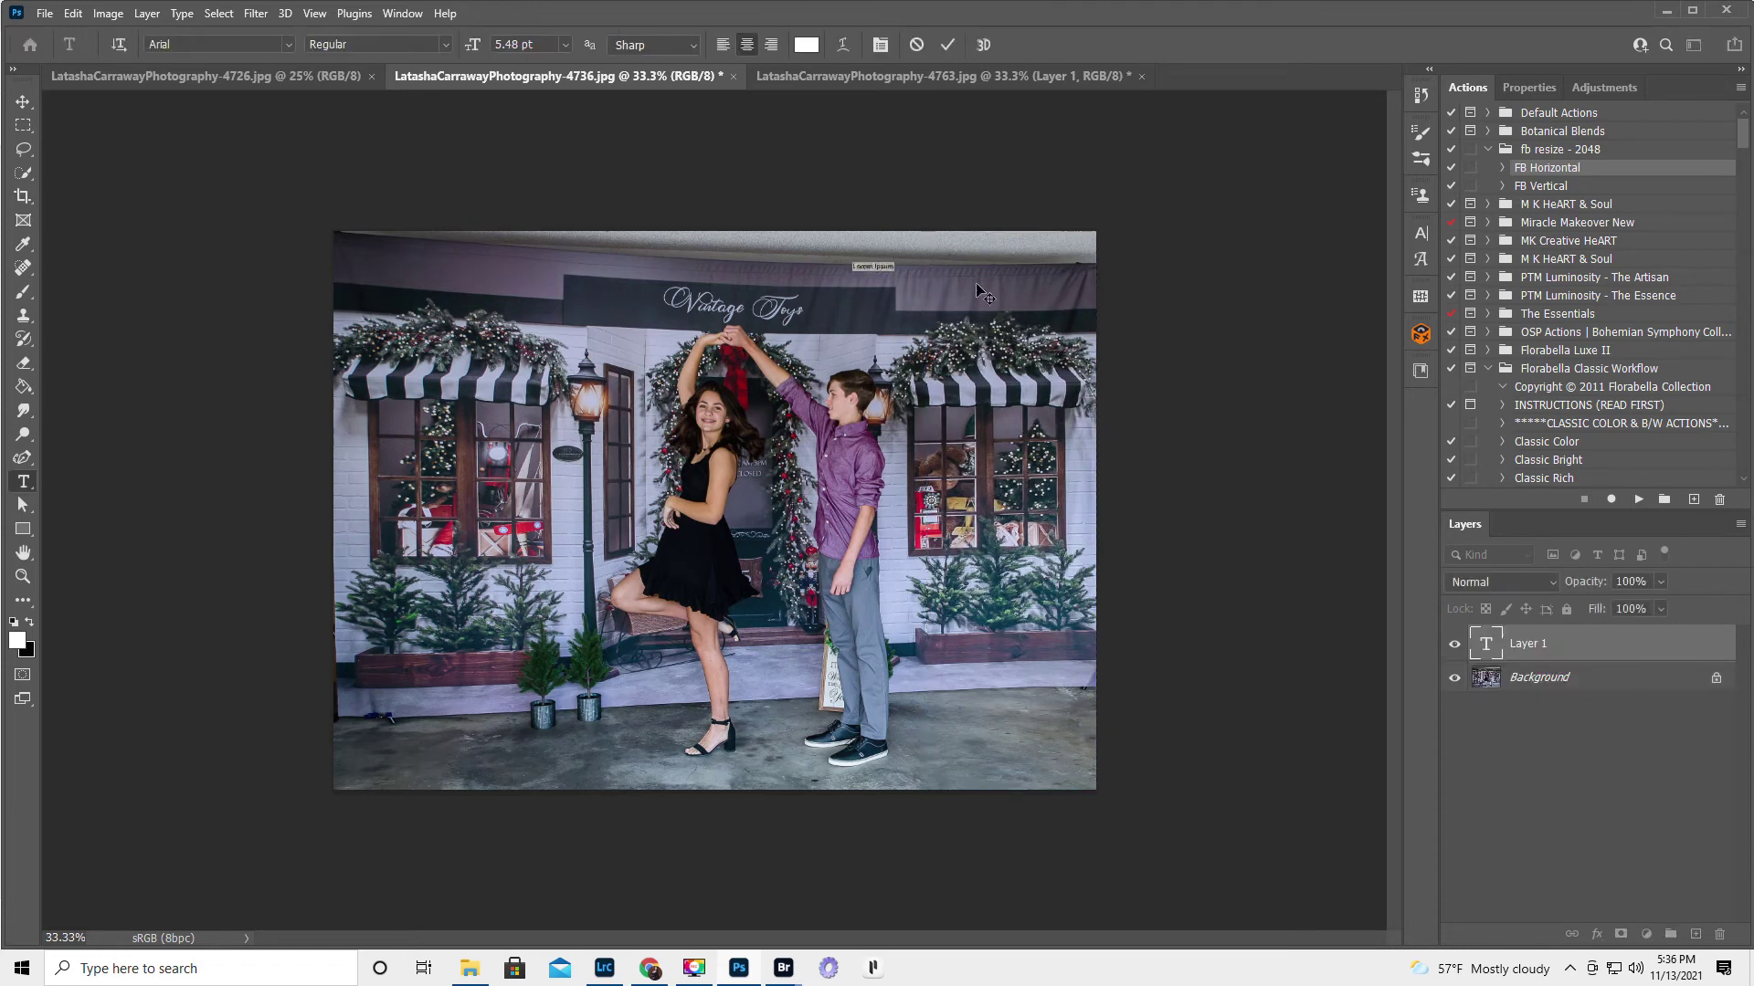
click(917, 45)
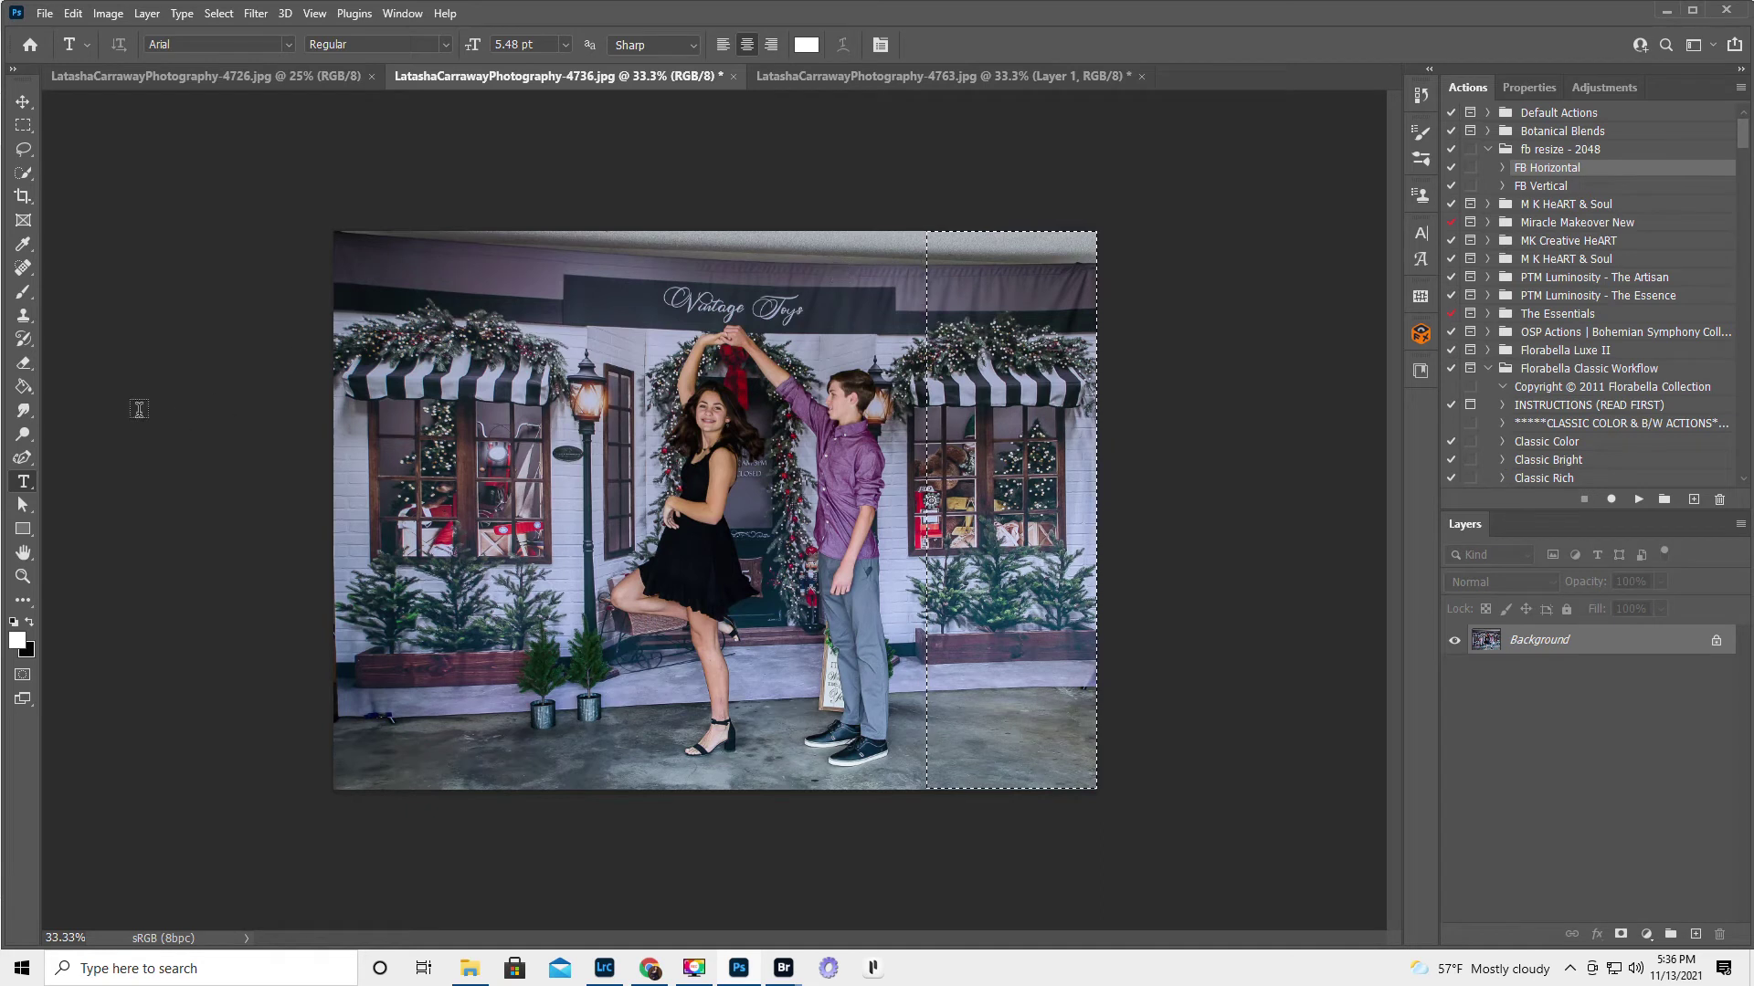
click(23, 125)
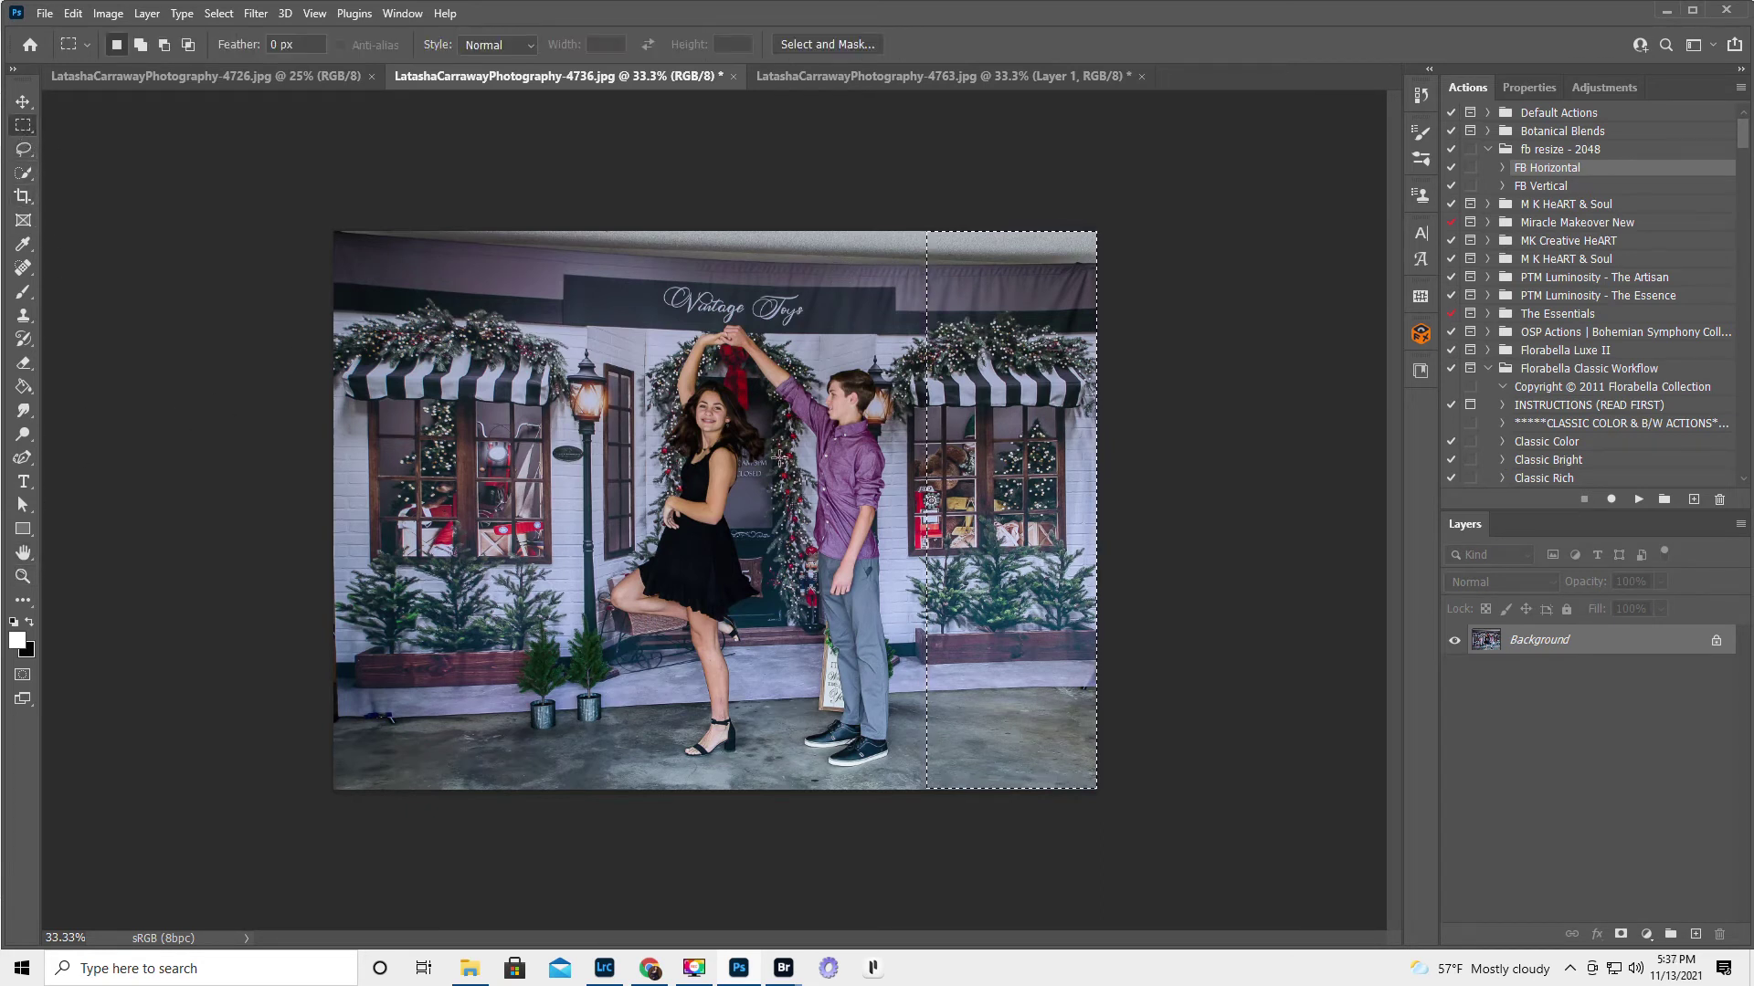
key(ctrl+d)
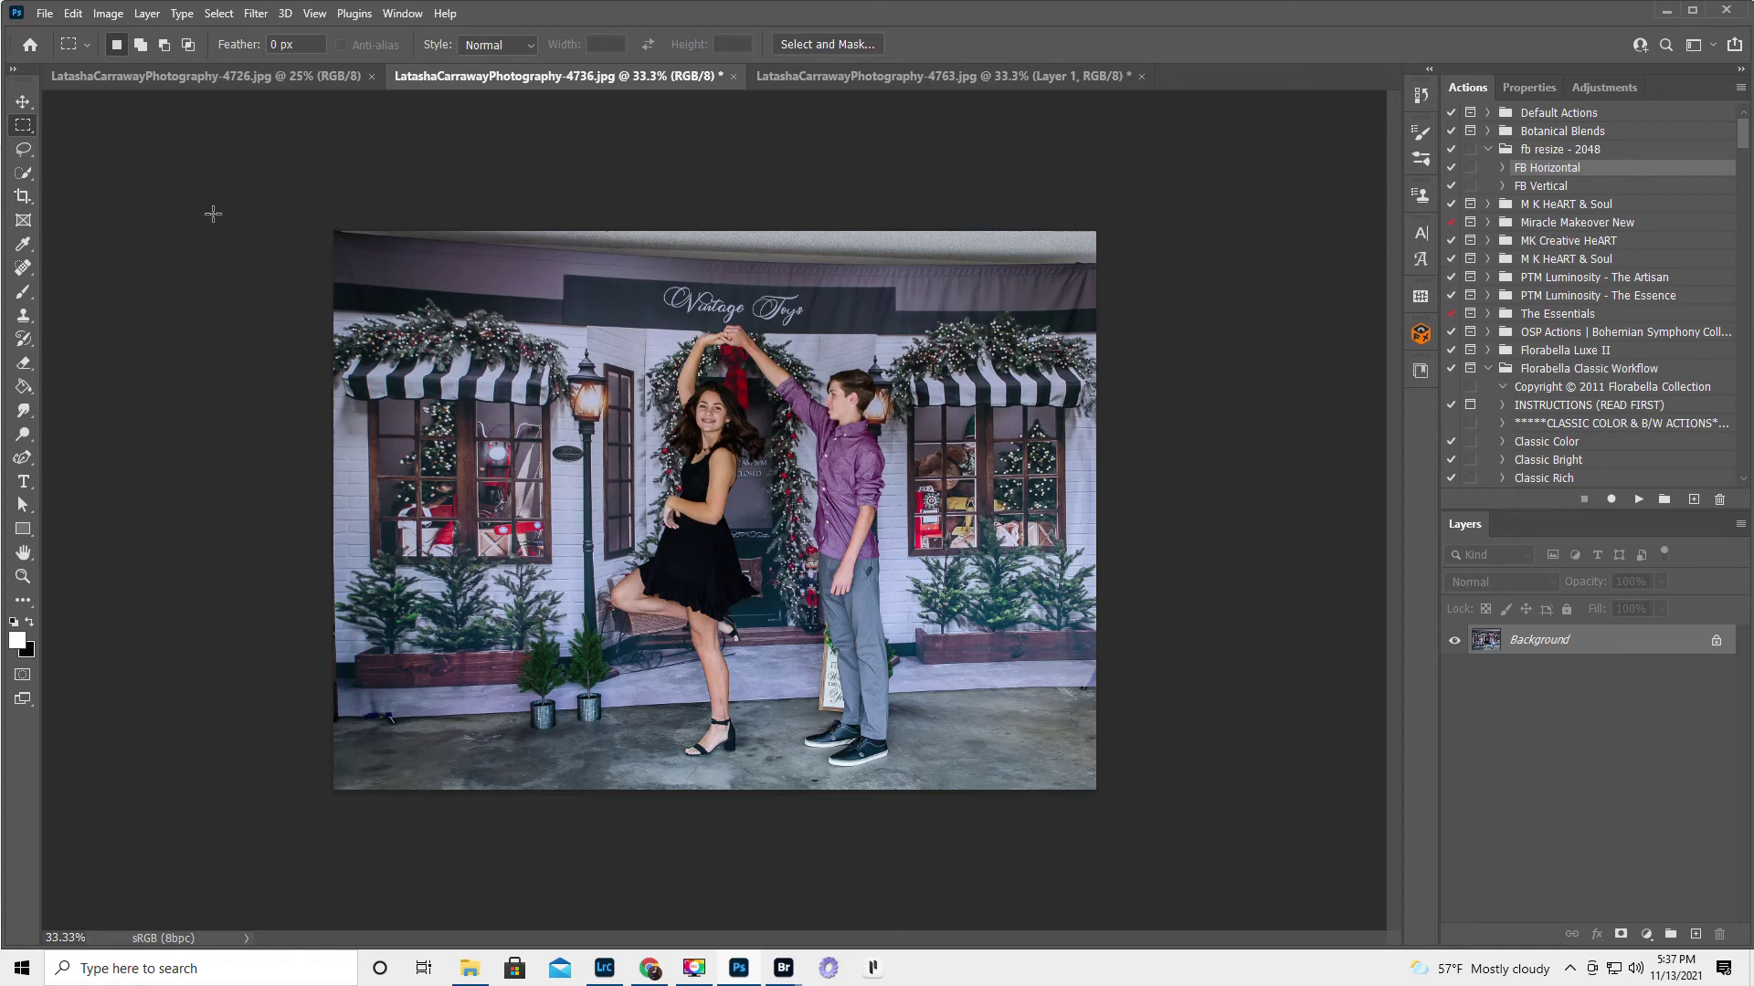
- Stretch the photo's full-width top strip upward to about 414% height to push the ceiling out of frame
drag(332, 229, 1129, 270)
key(ctrl+t)
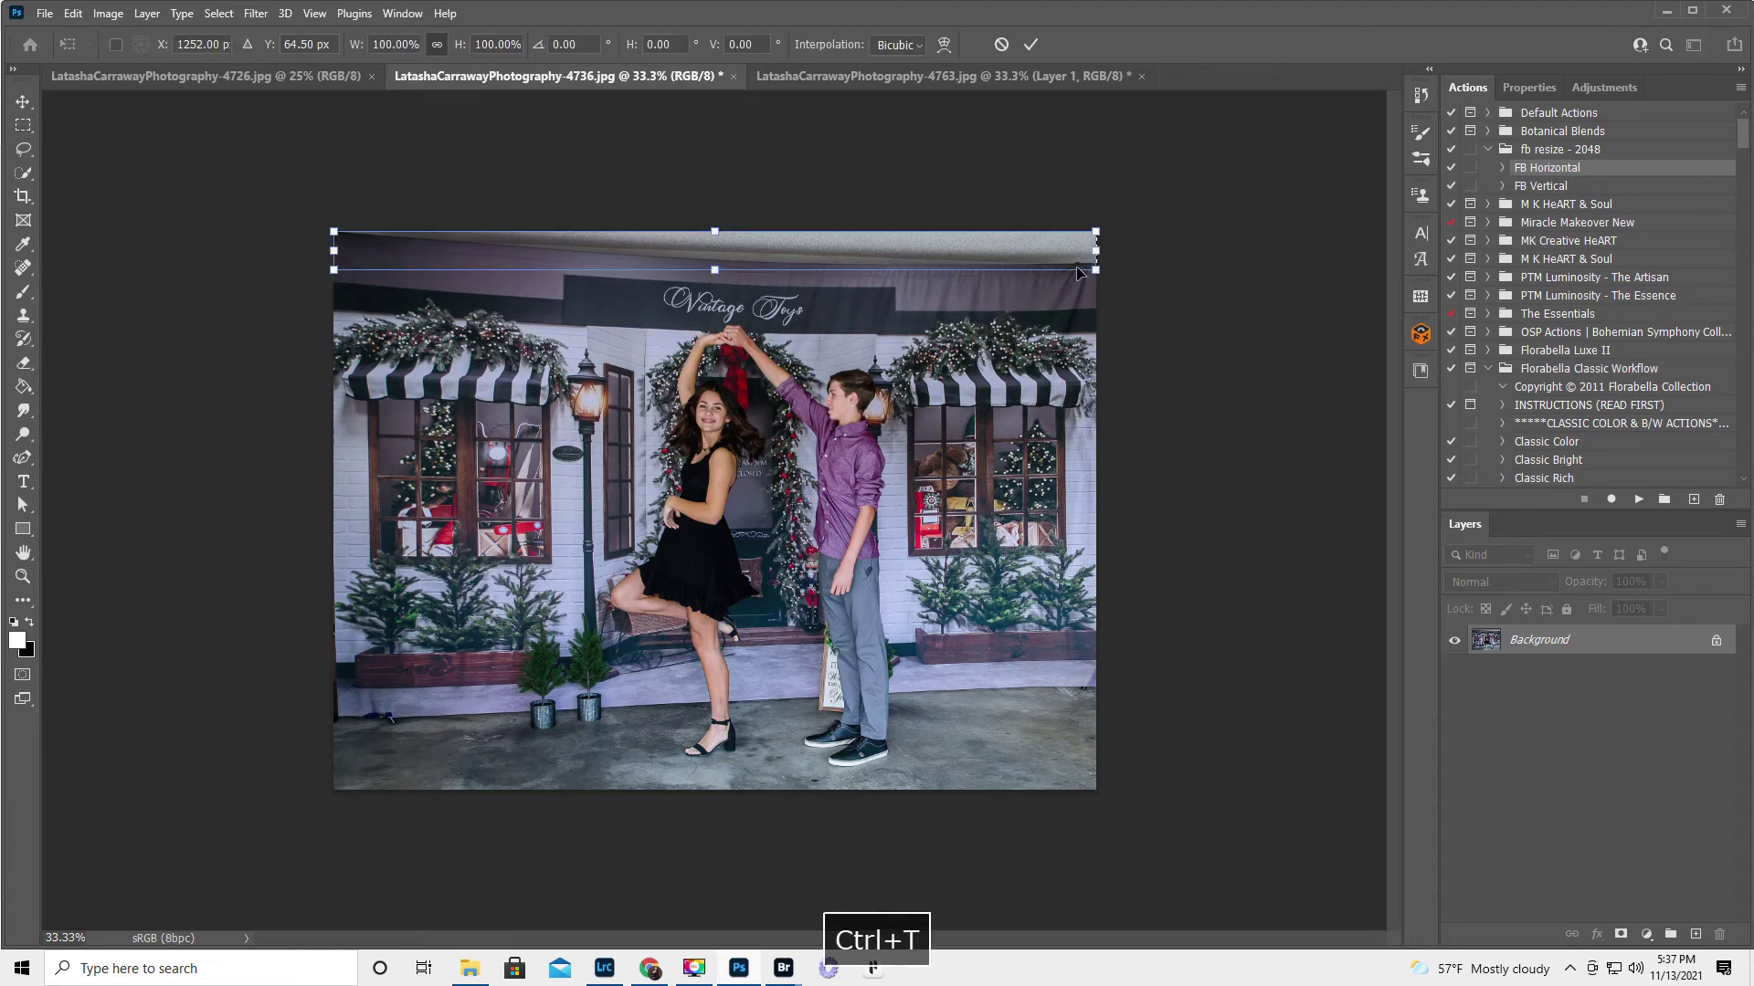
drag(715, 230, 715, 106)
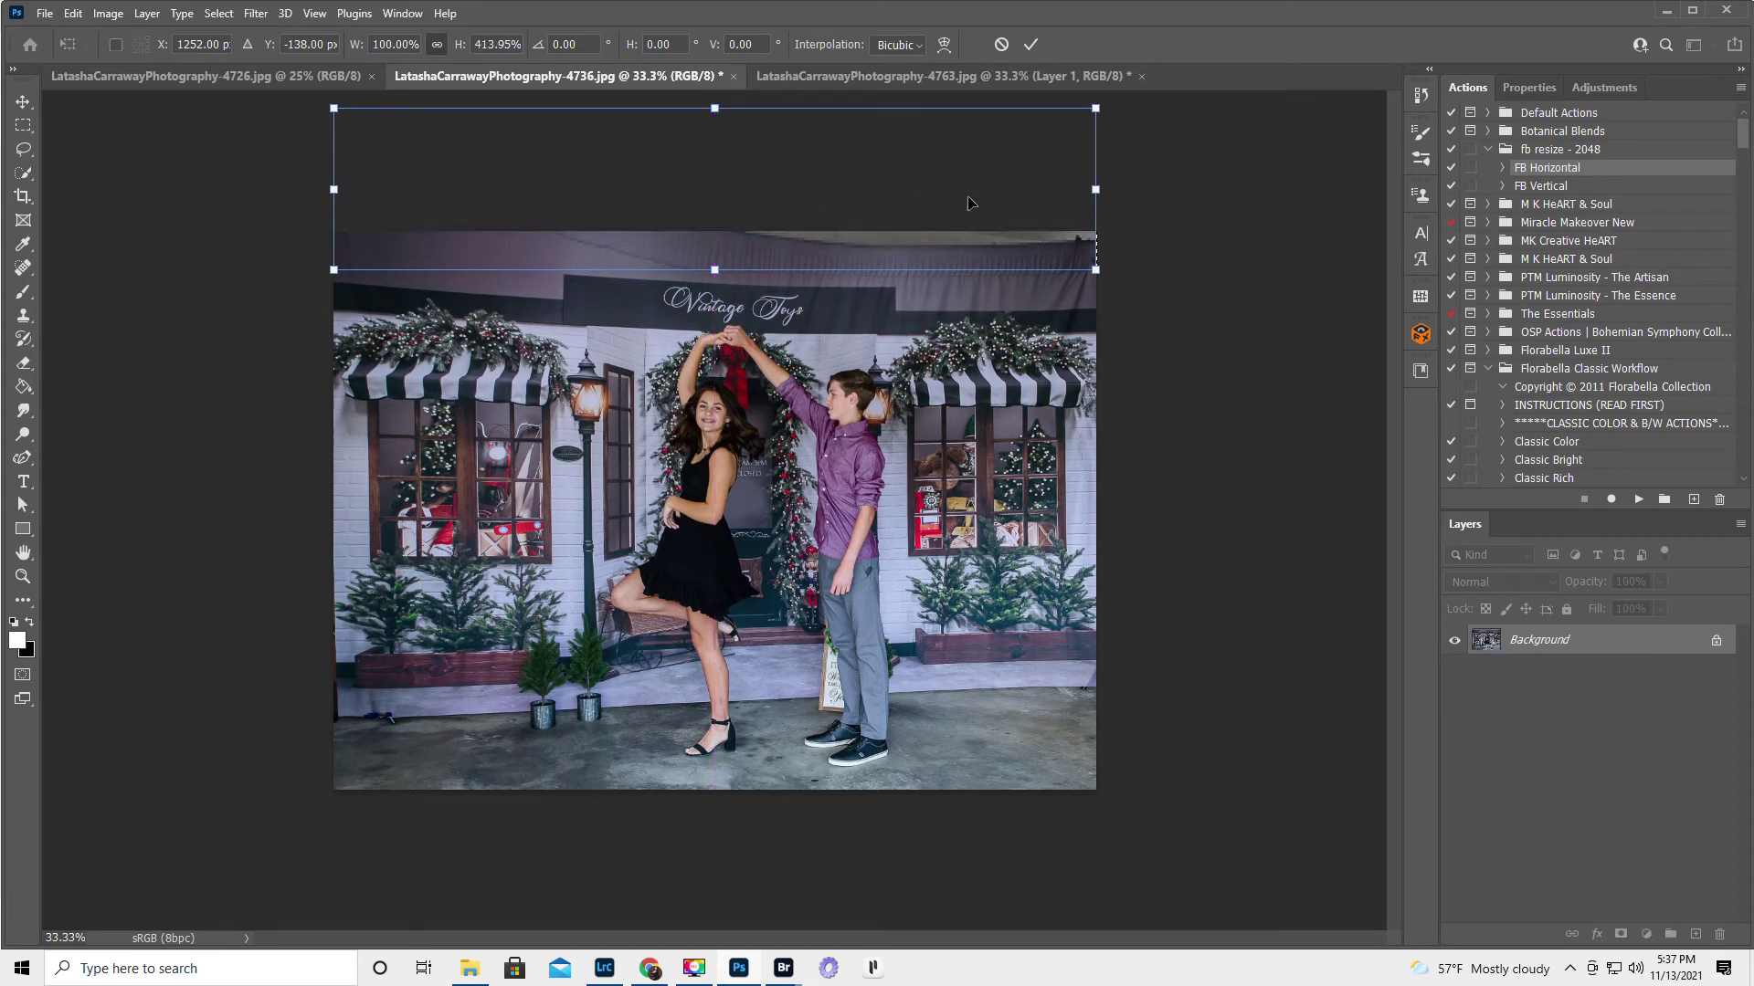
click(1030, 44)
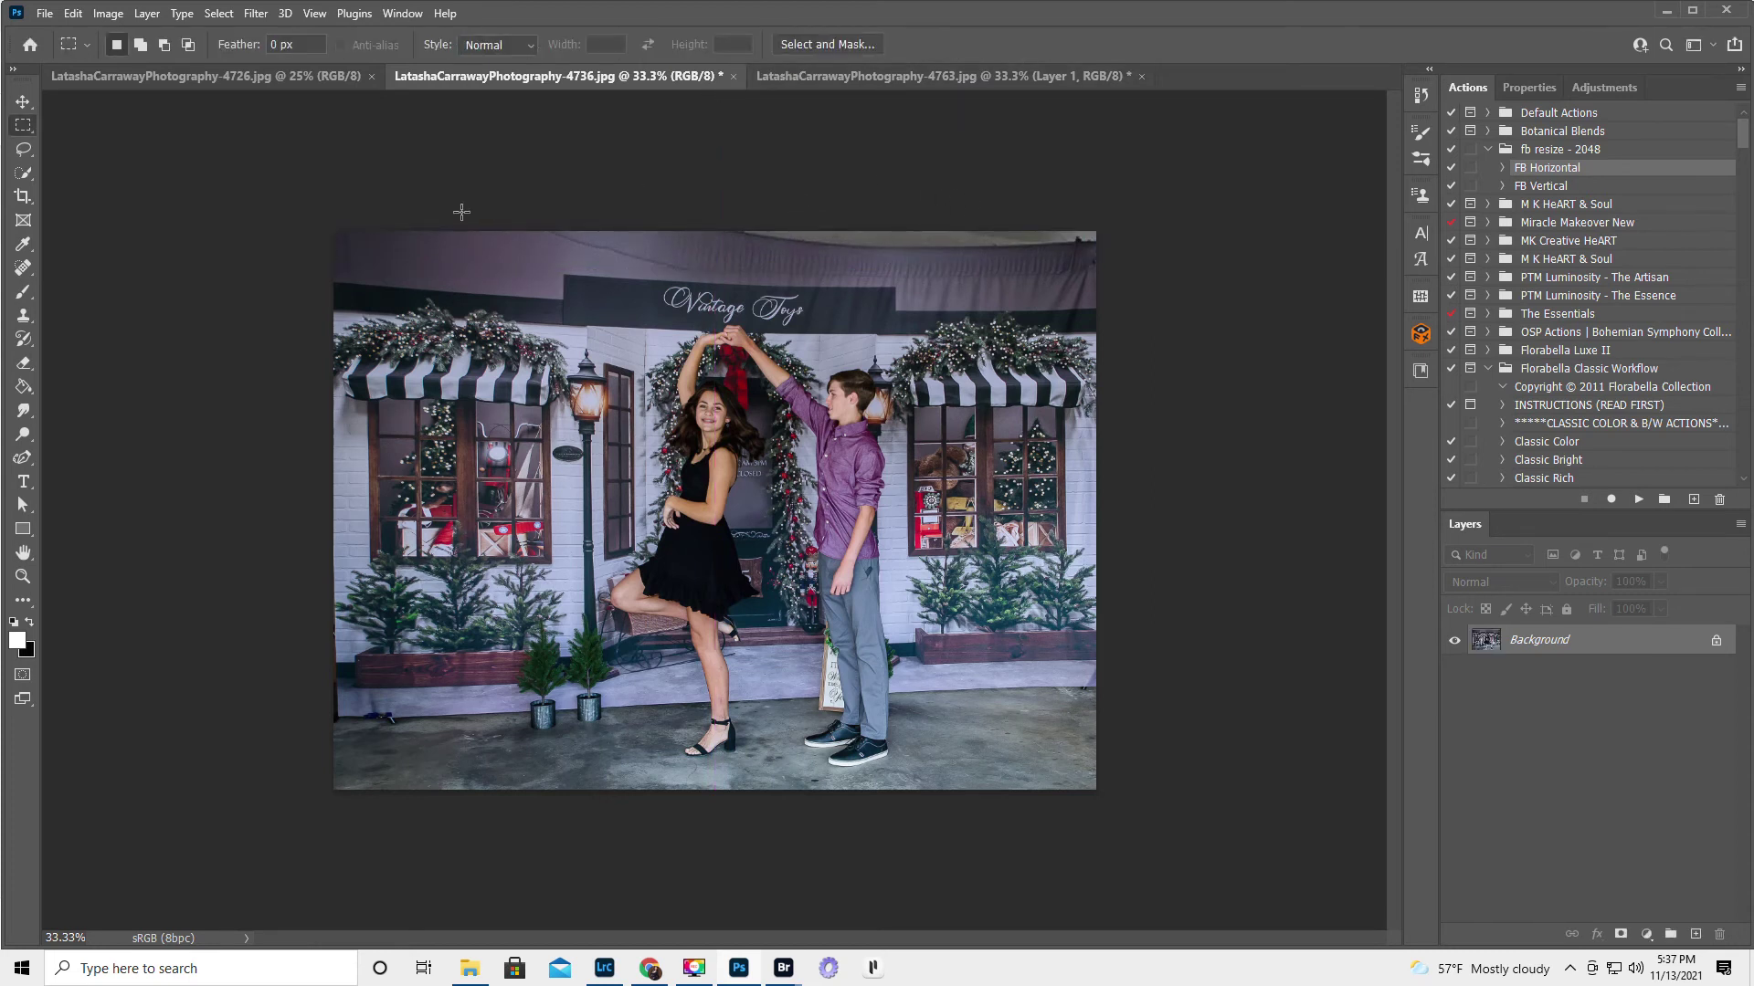
- Stretch the top strip upward again to about 192% height to cover the remaining ceiling at the upper right
drag(323, 234, 1132, 267)
key(ctrl+t)
drag(714, 234, 714, 196)
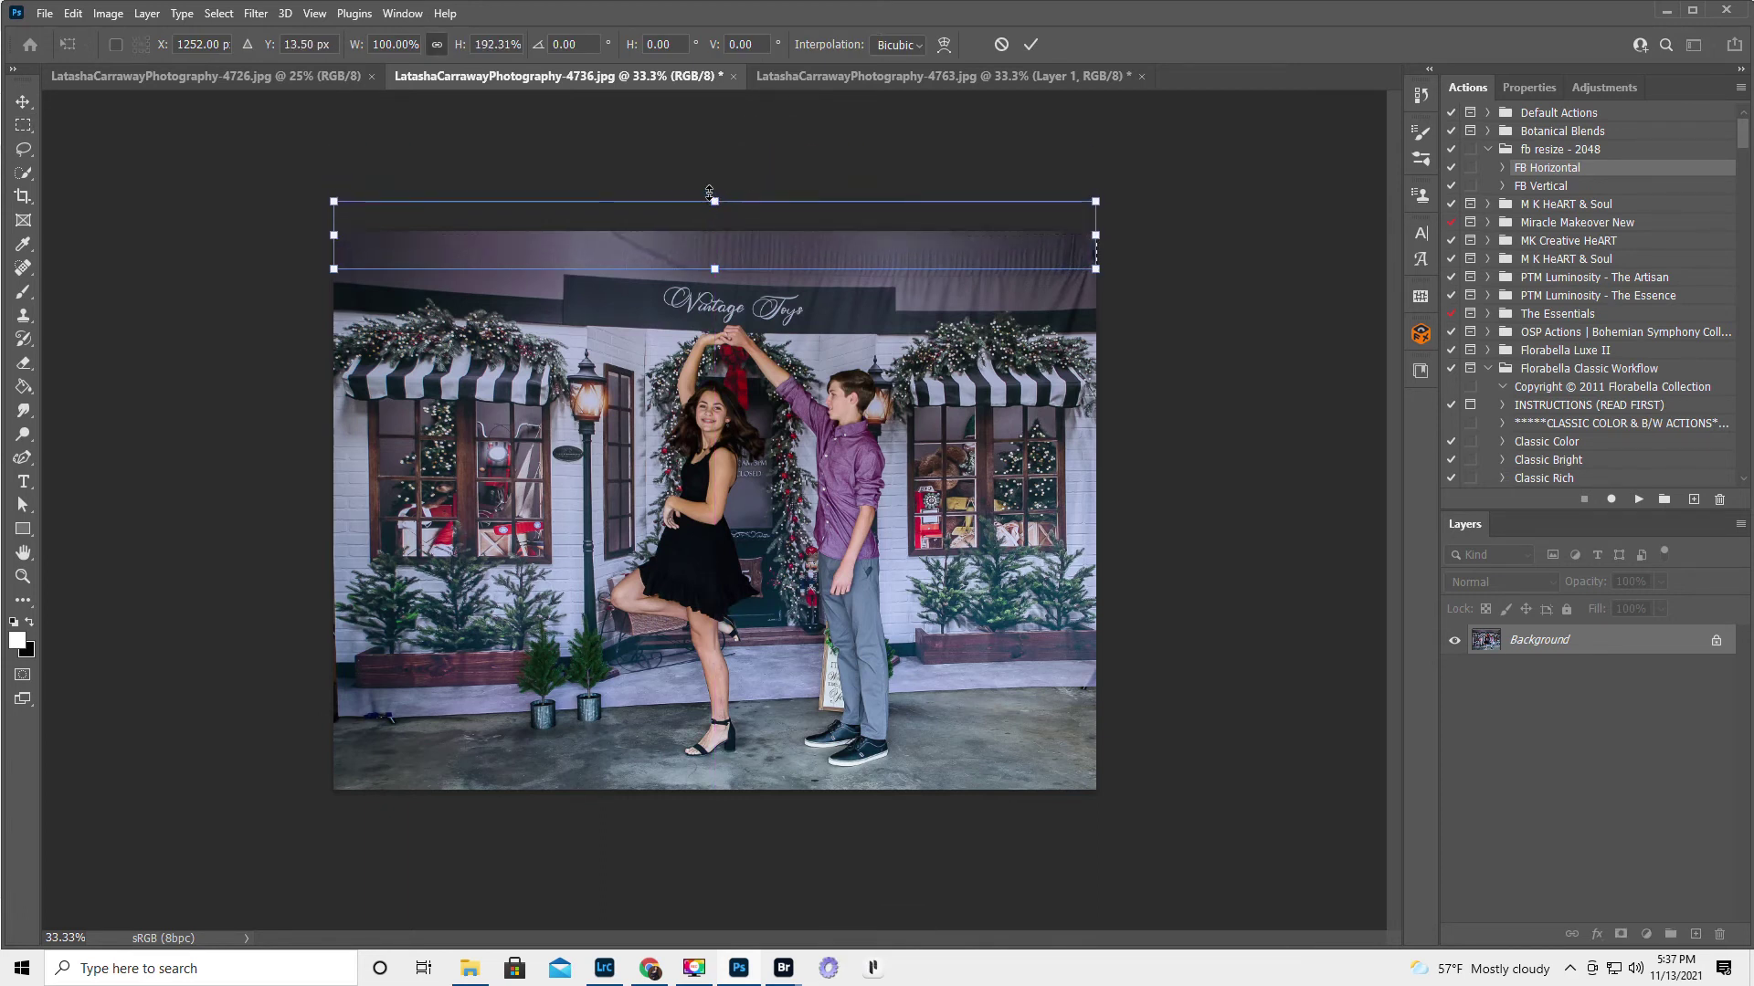
click(1030, 44)
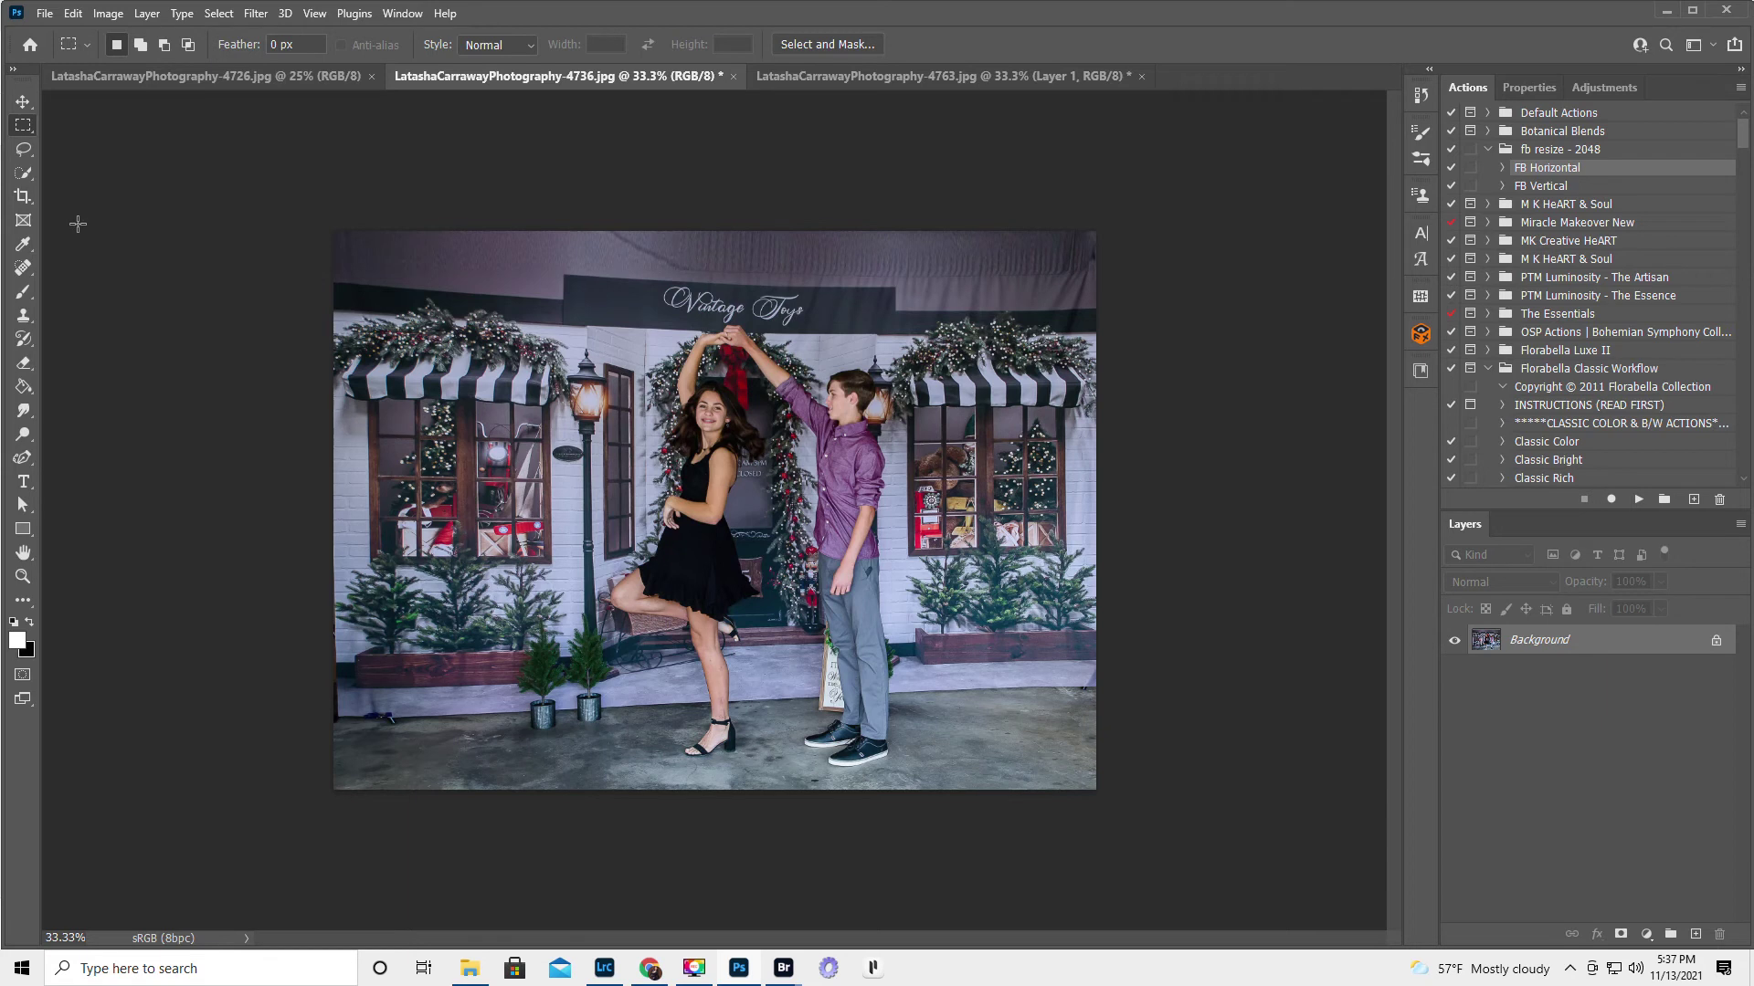
- Switch to the 4726 photo and crop it at an 11:15 ratio around the couple, cutting away the garage ceiling
click(190, 75)
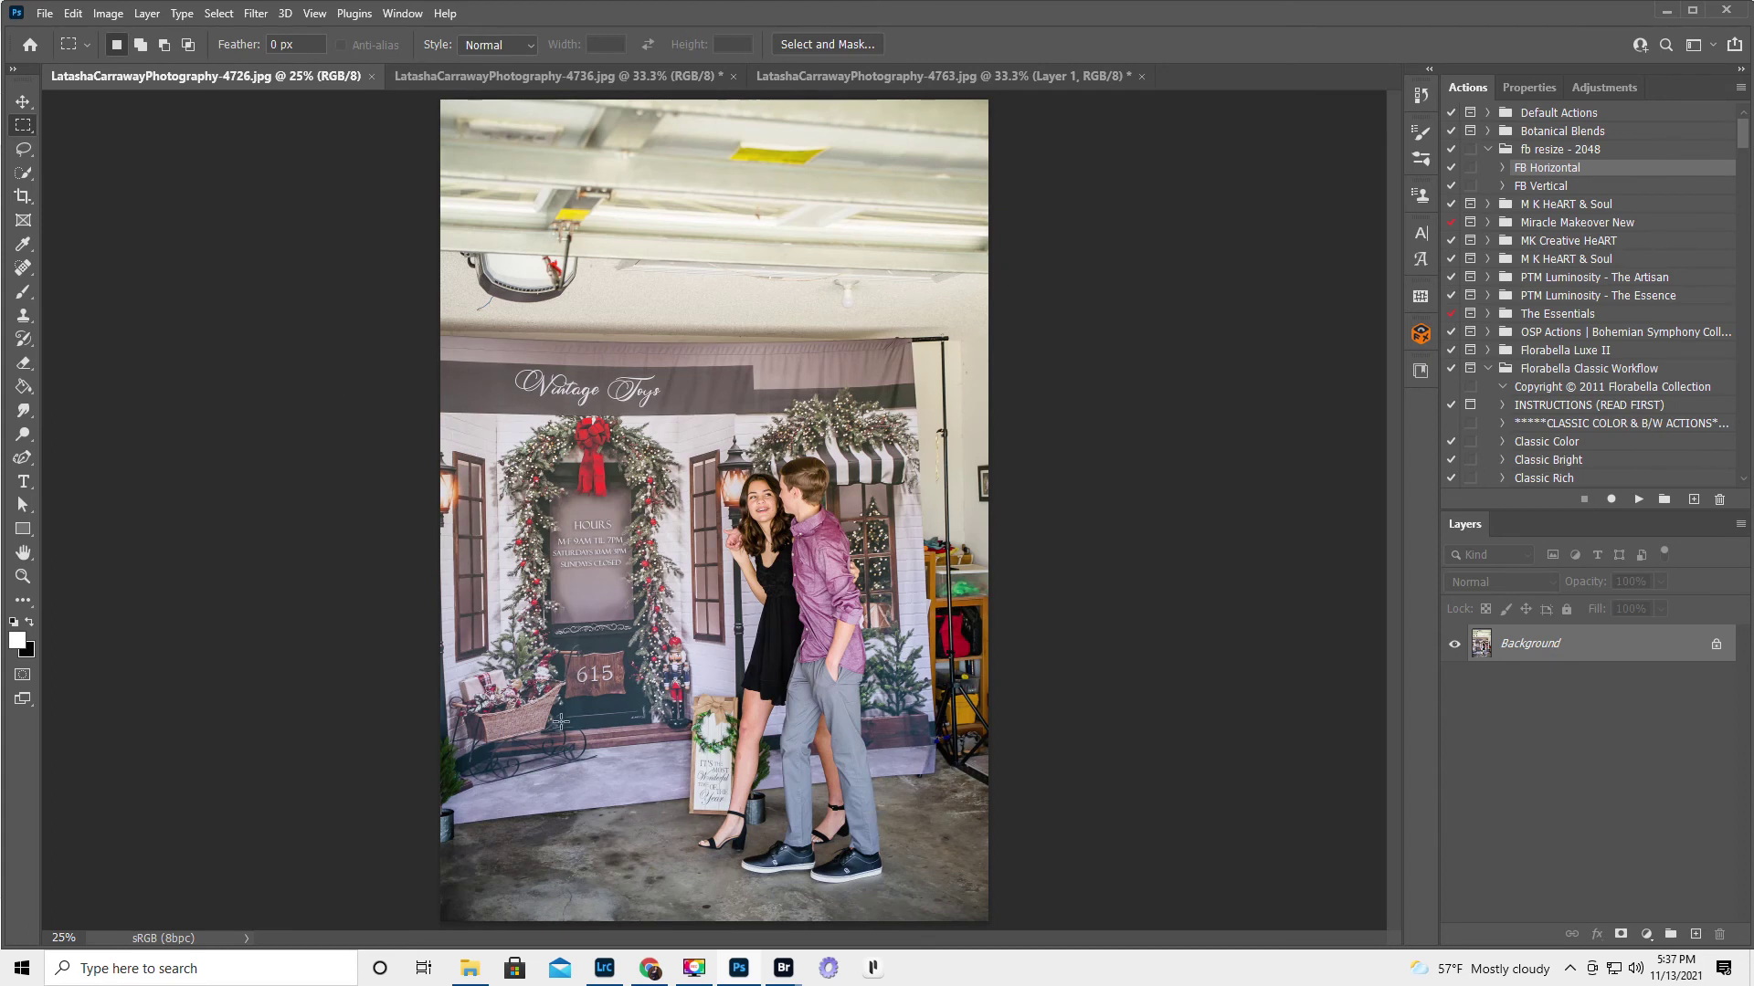
click(22, 195)
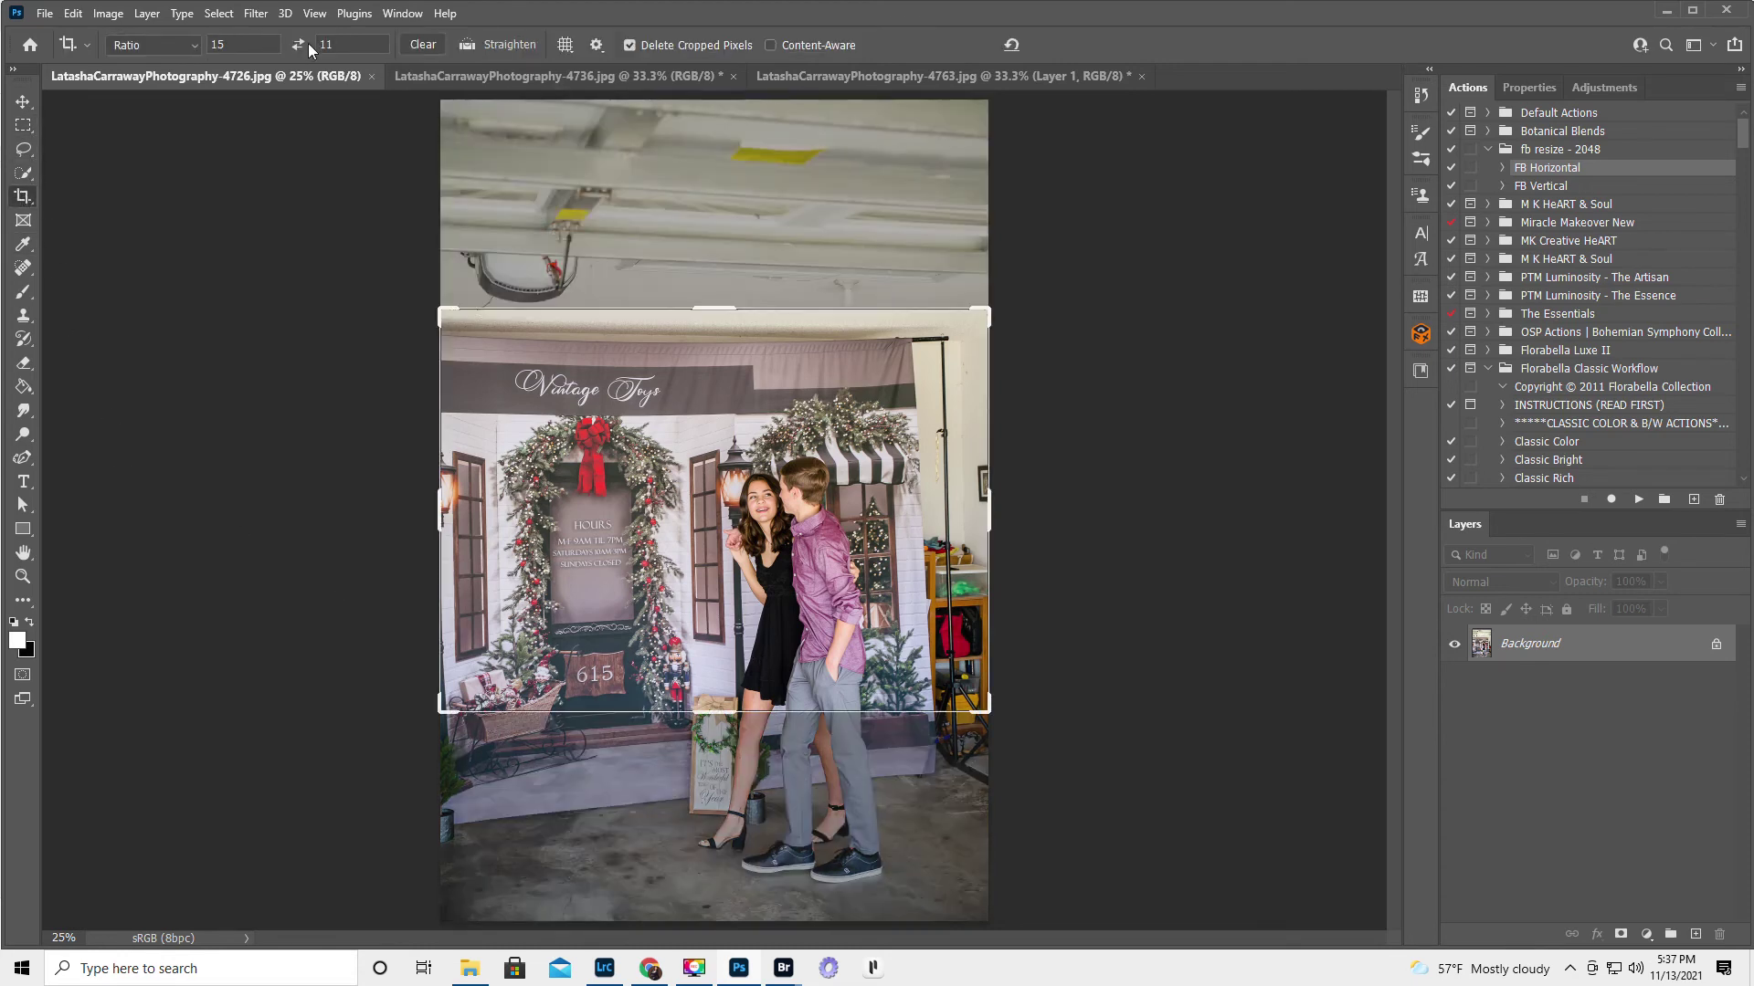
click(297, 43)
drag(713, 137, 705, 223)
drag(759, 543, 713, 507)
click(721, 222)
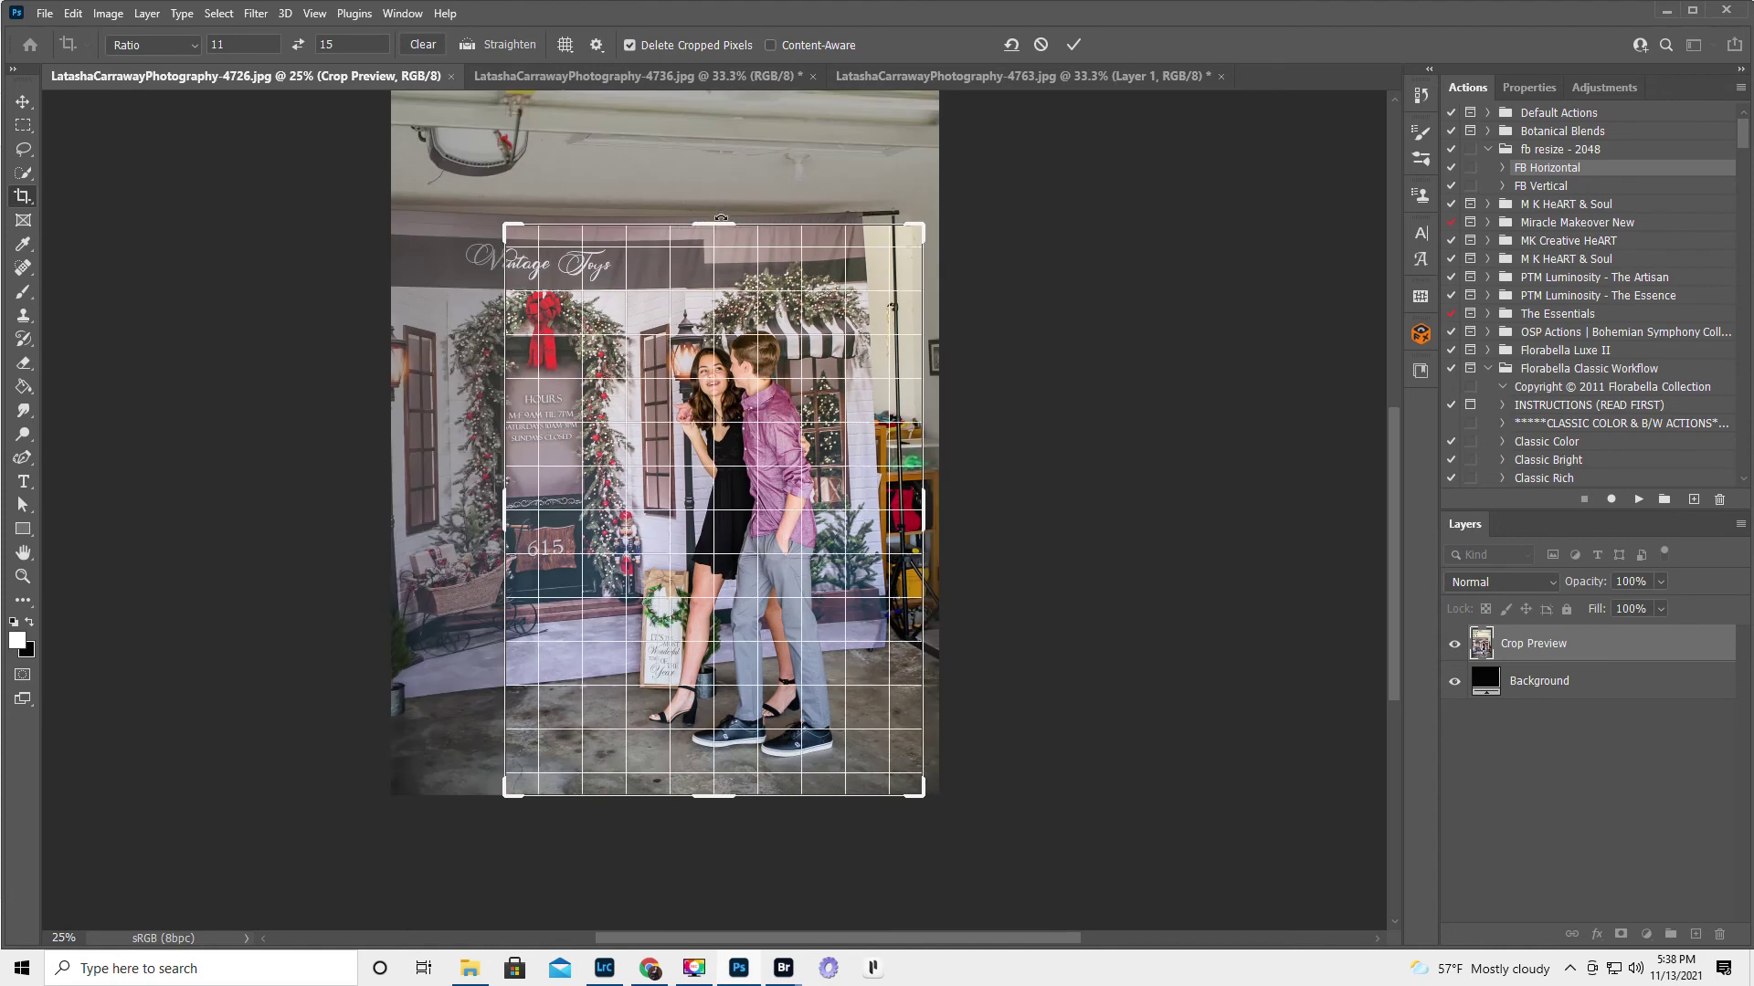
drag(720, 222, 720, 230)
drag(716, 462, 728, 477)
key(Return)
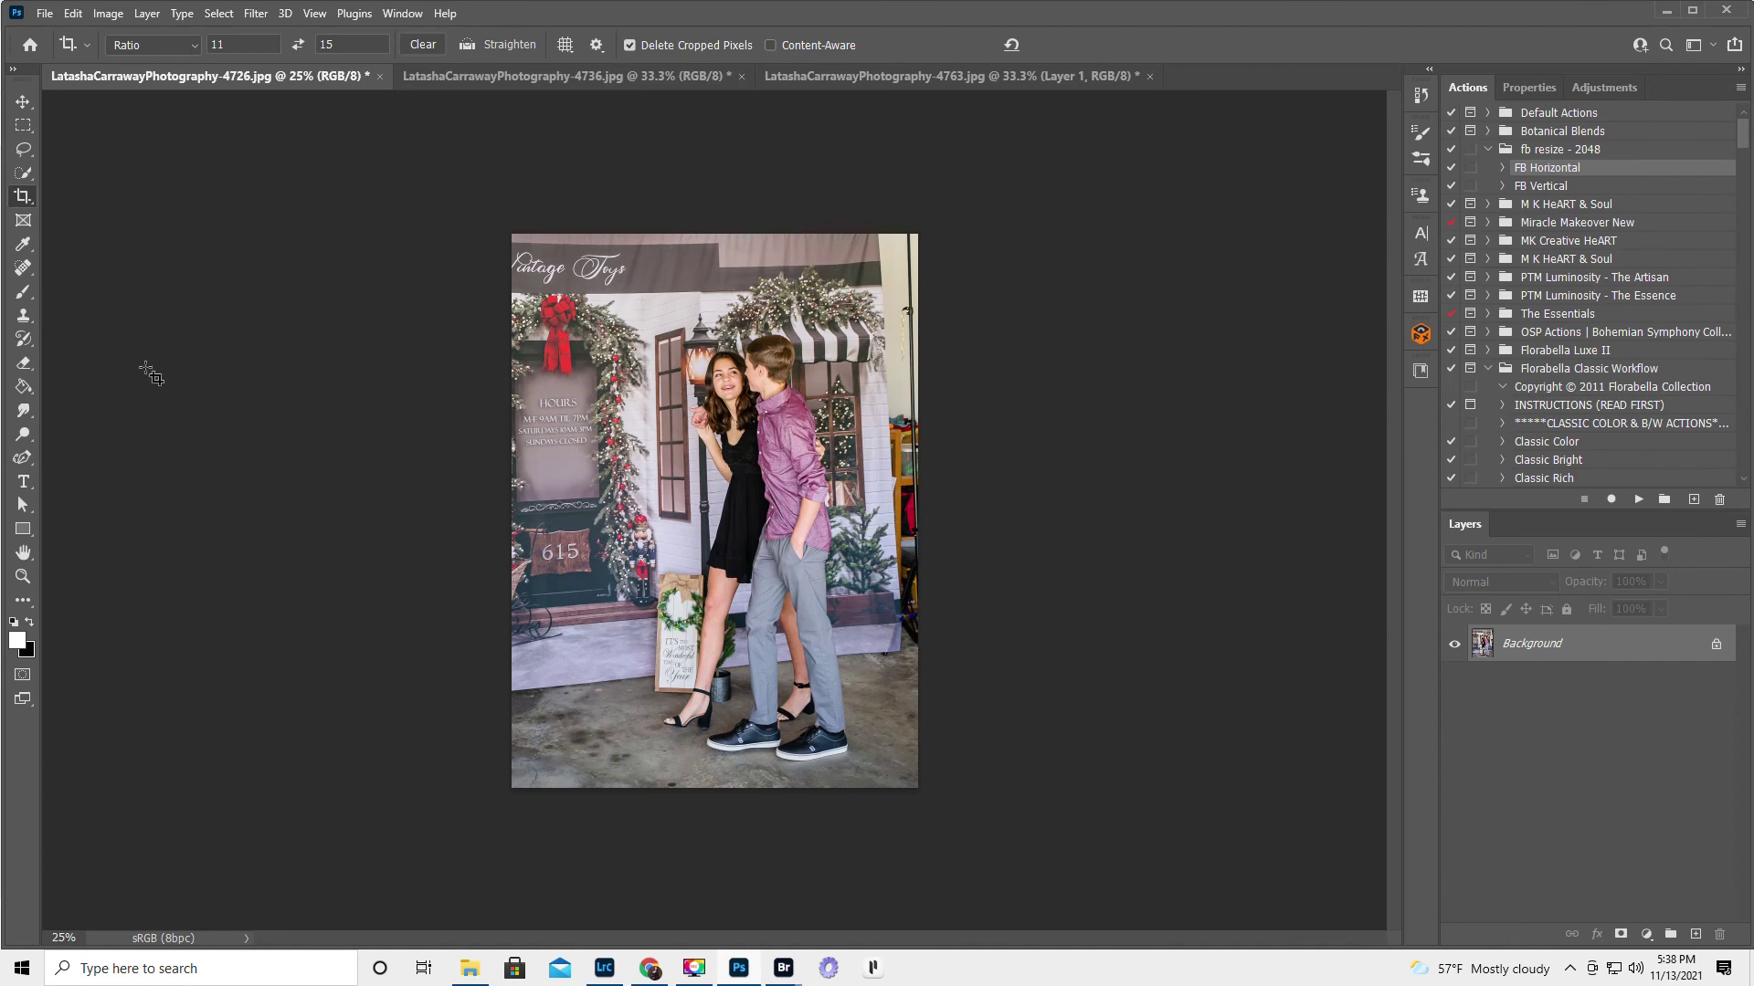
- Stretch a full-height strip along the photo's right side to about 172% width, pushing the stand and shelves out of frame
click(24, 126)
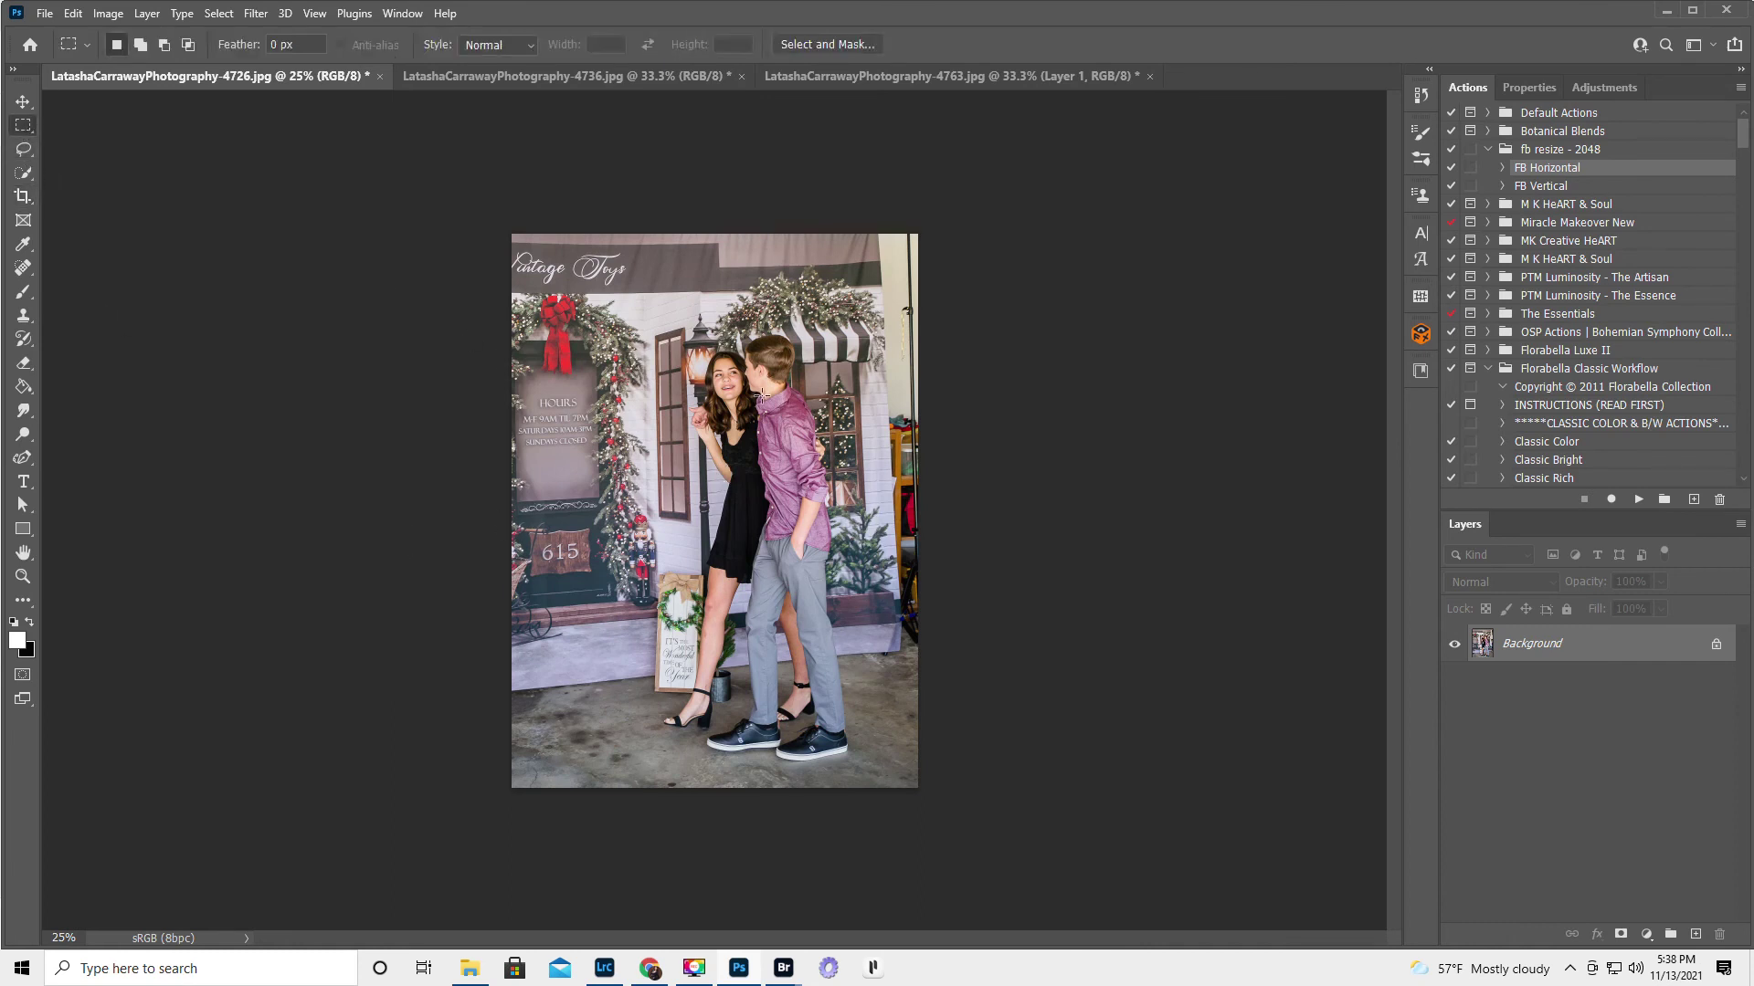
drag(838, 239, 901, 822)
key(Right)
key(ctrl+t)
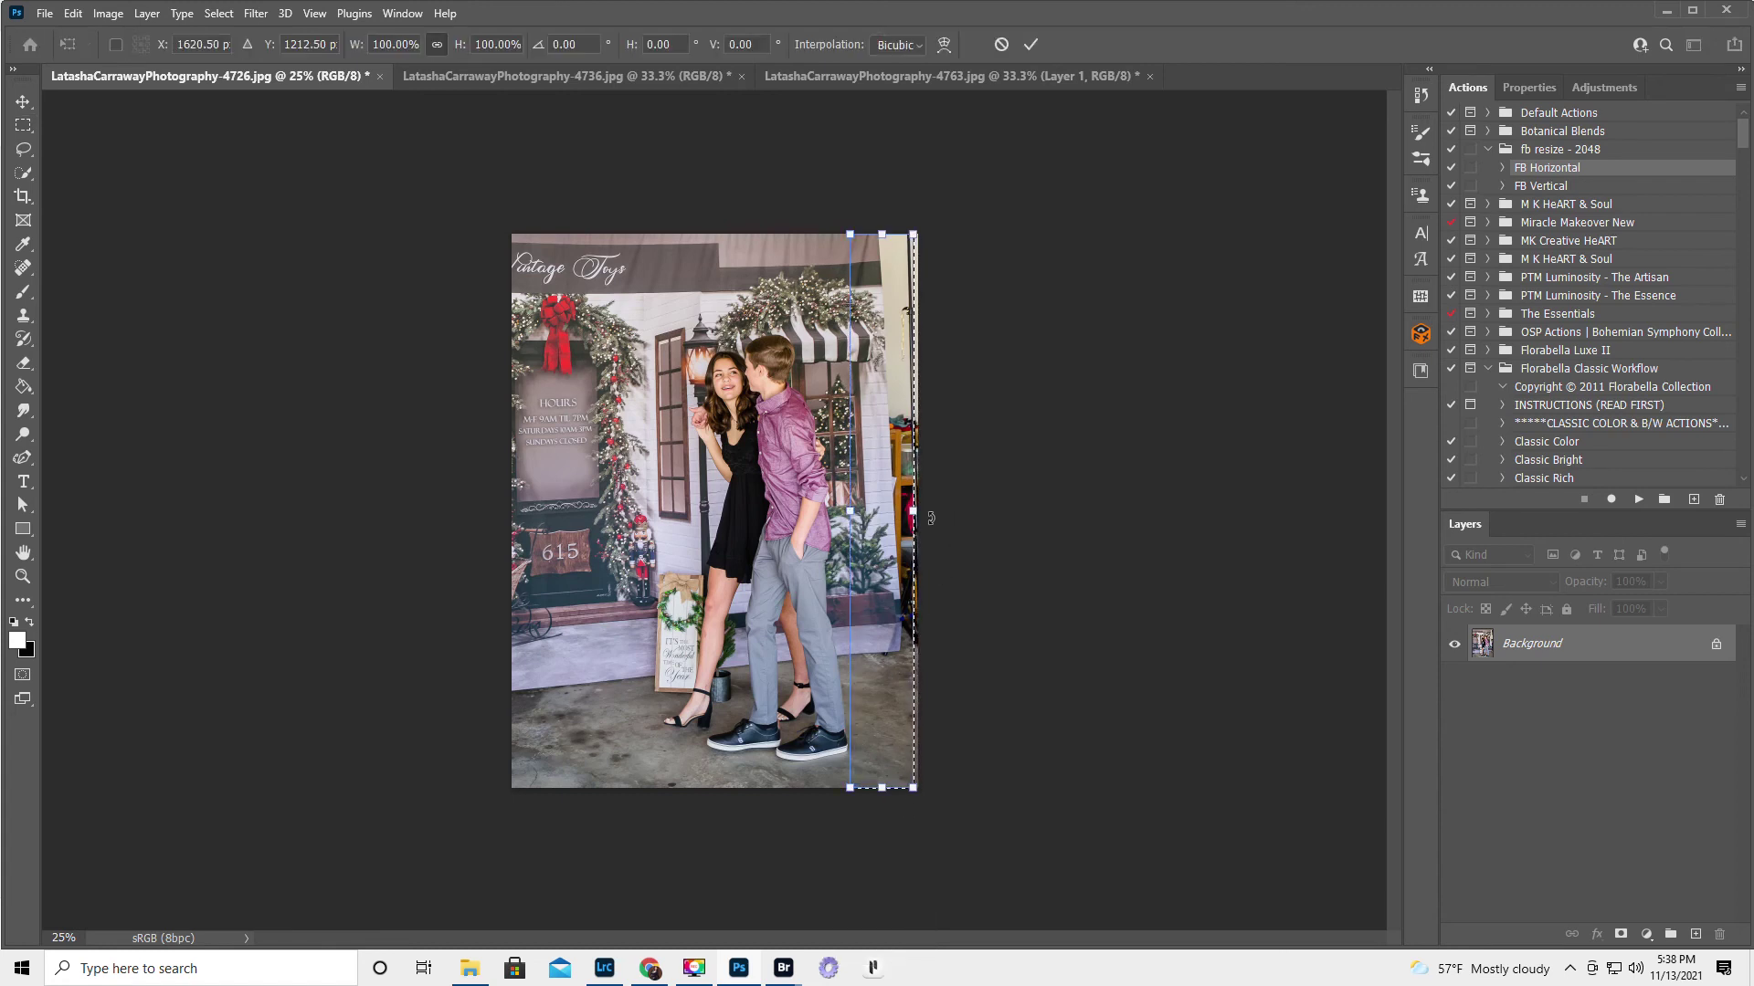
drag(912, 511, 958, 513)
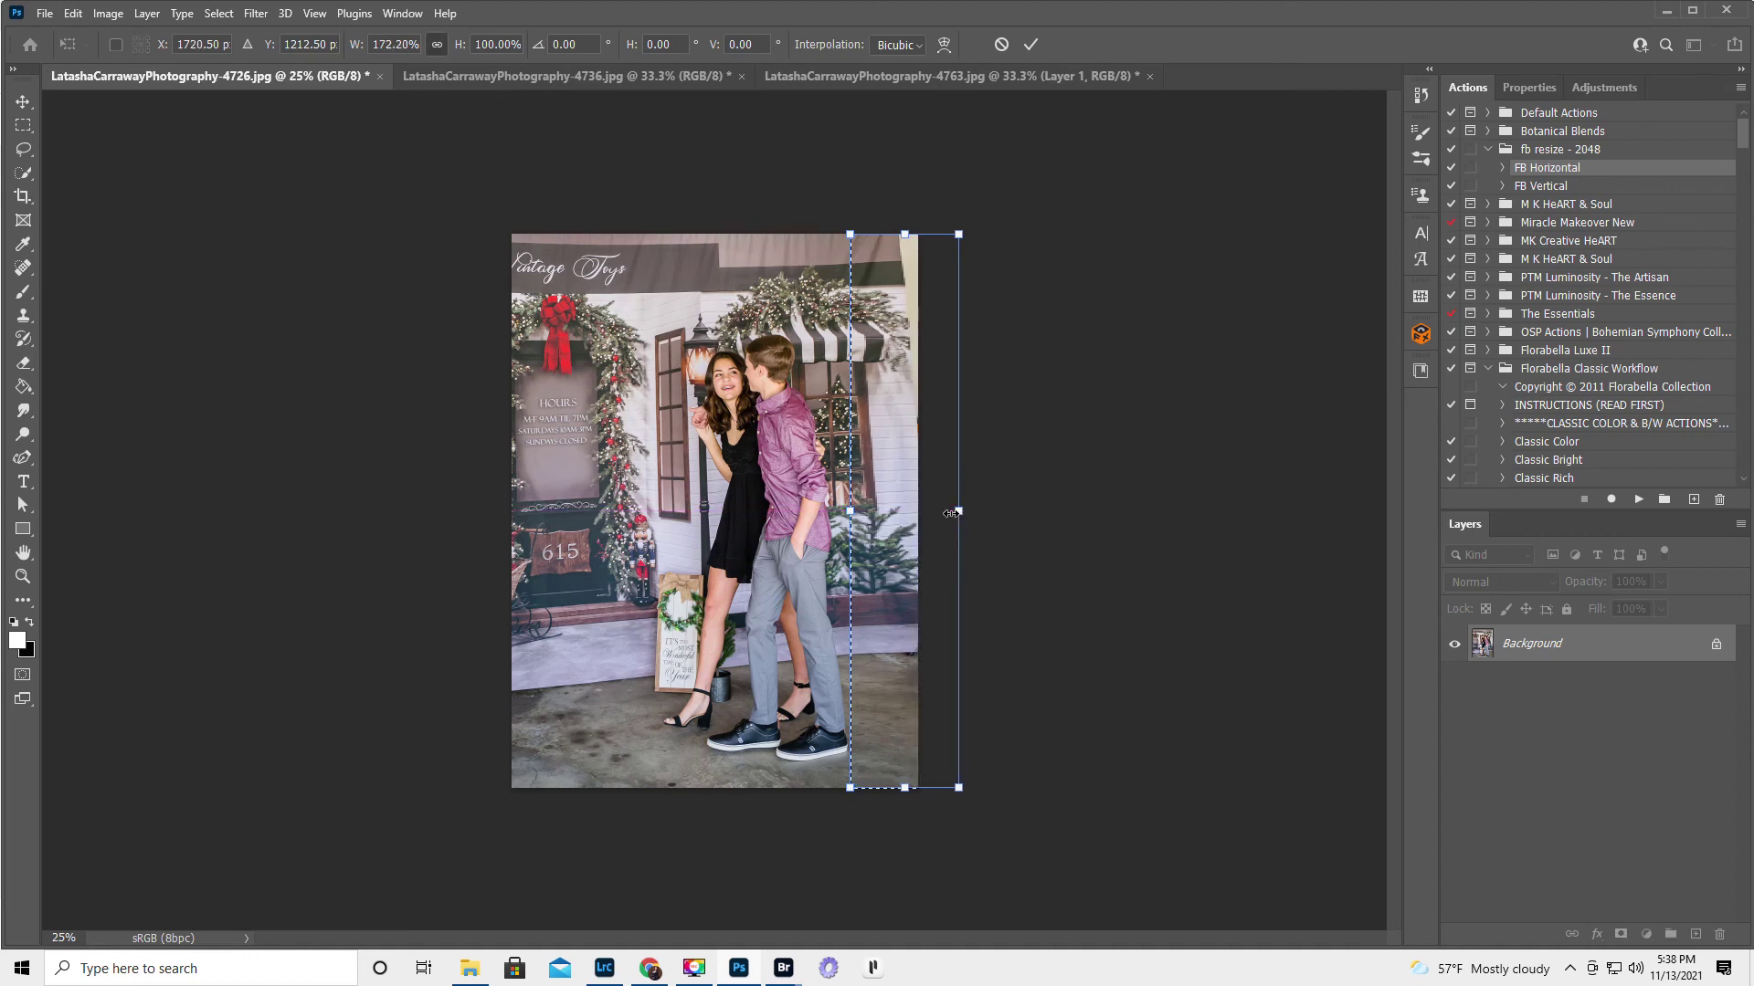
click(1029, 44)
click(803, 244)
- Stretch a narrow full-height backdrop strip over the remaining wall to the photo's right edge, deselect it and return to the 4763 photo
drag(874, 236, 895, 789)
key(ctrl+t)
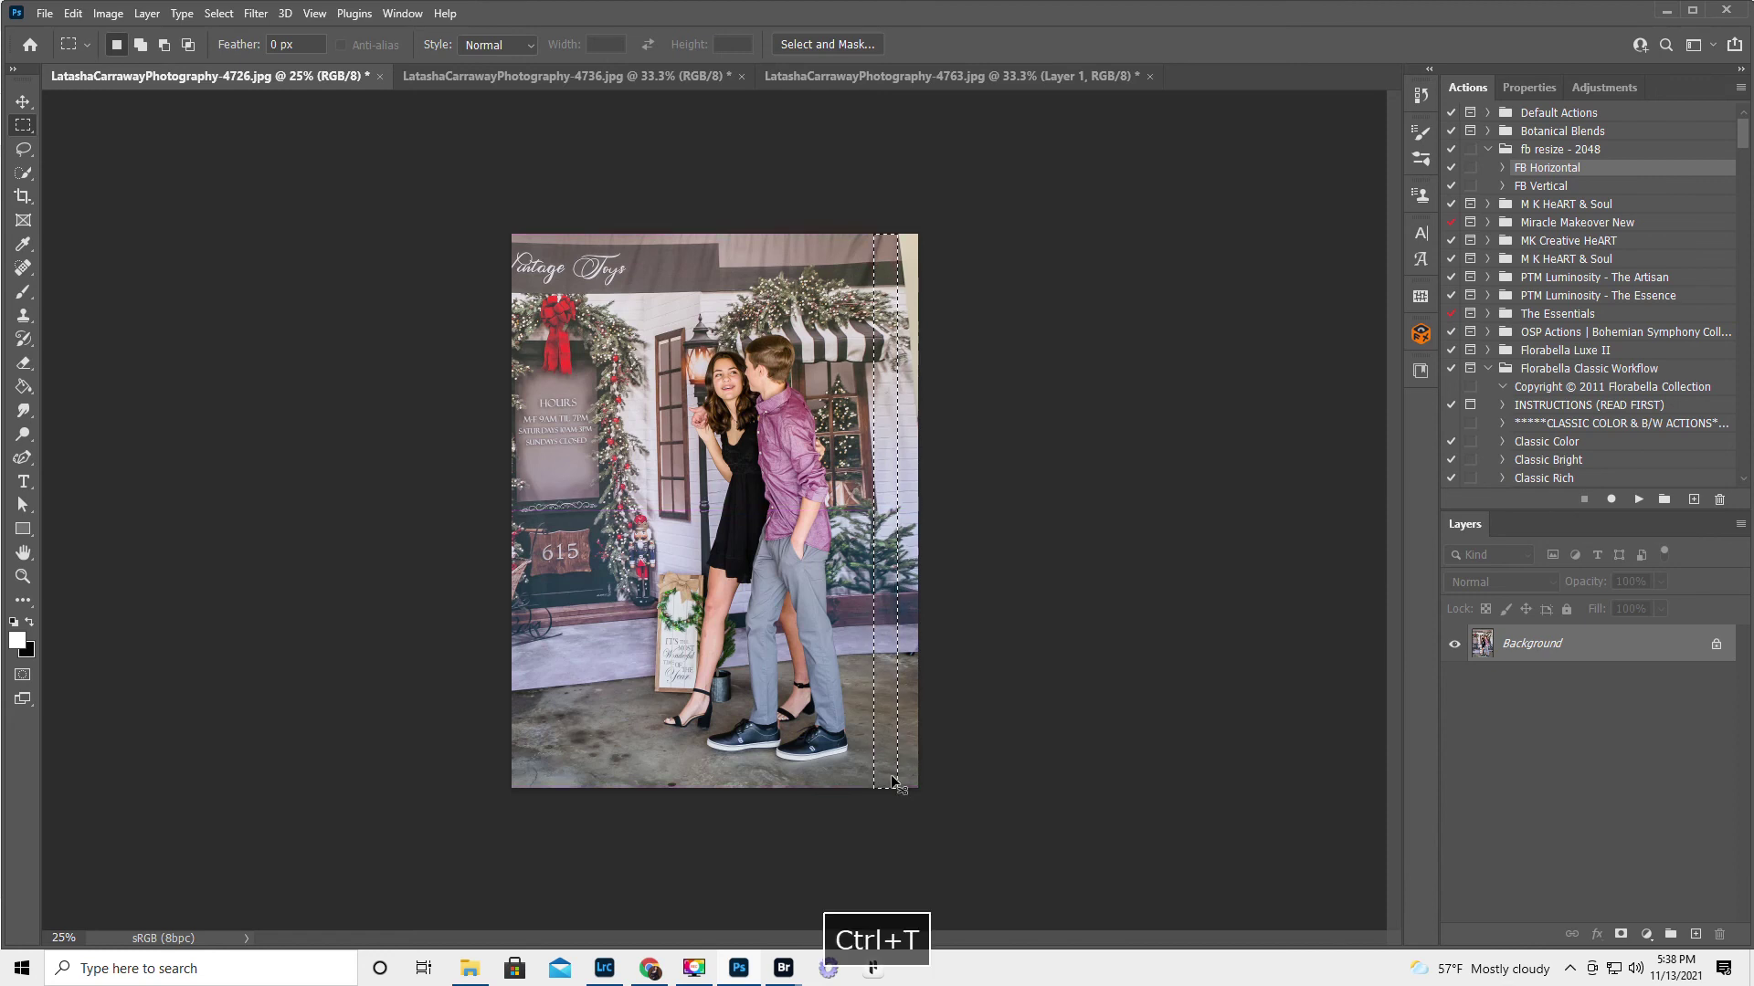
drag(896, 511, 921, 509)
key(Return)
key(ctrl+d)
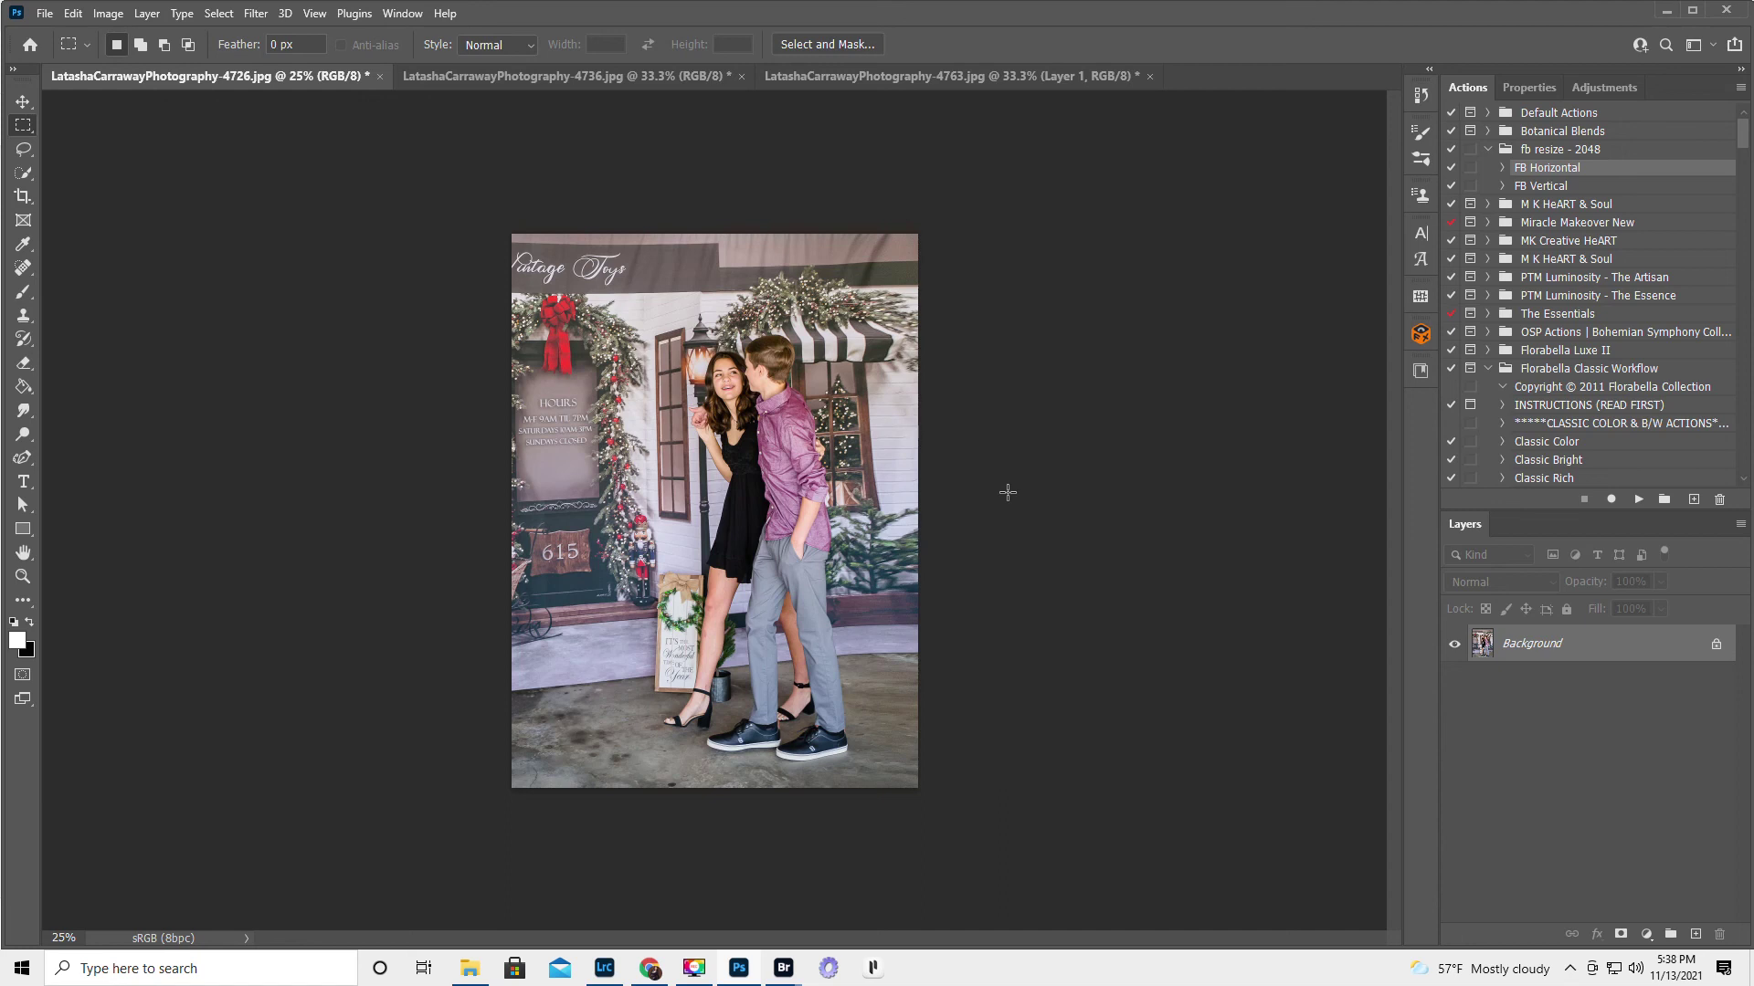
click(968, 75)
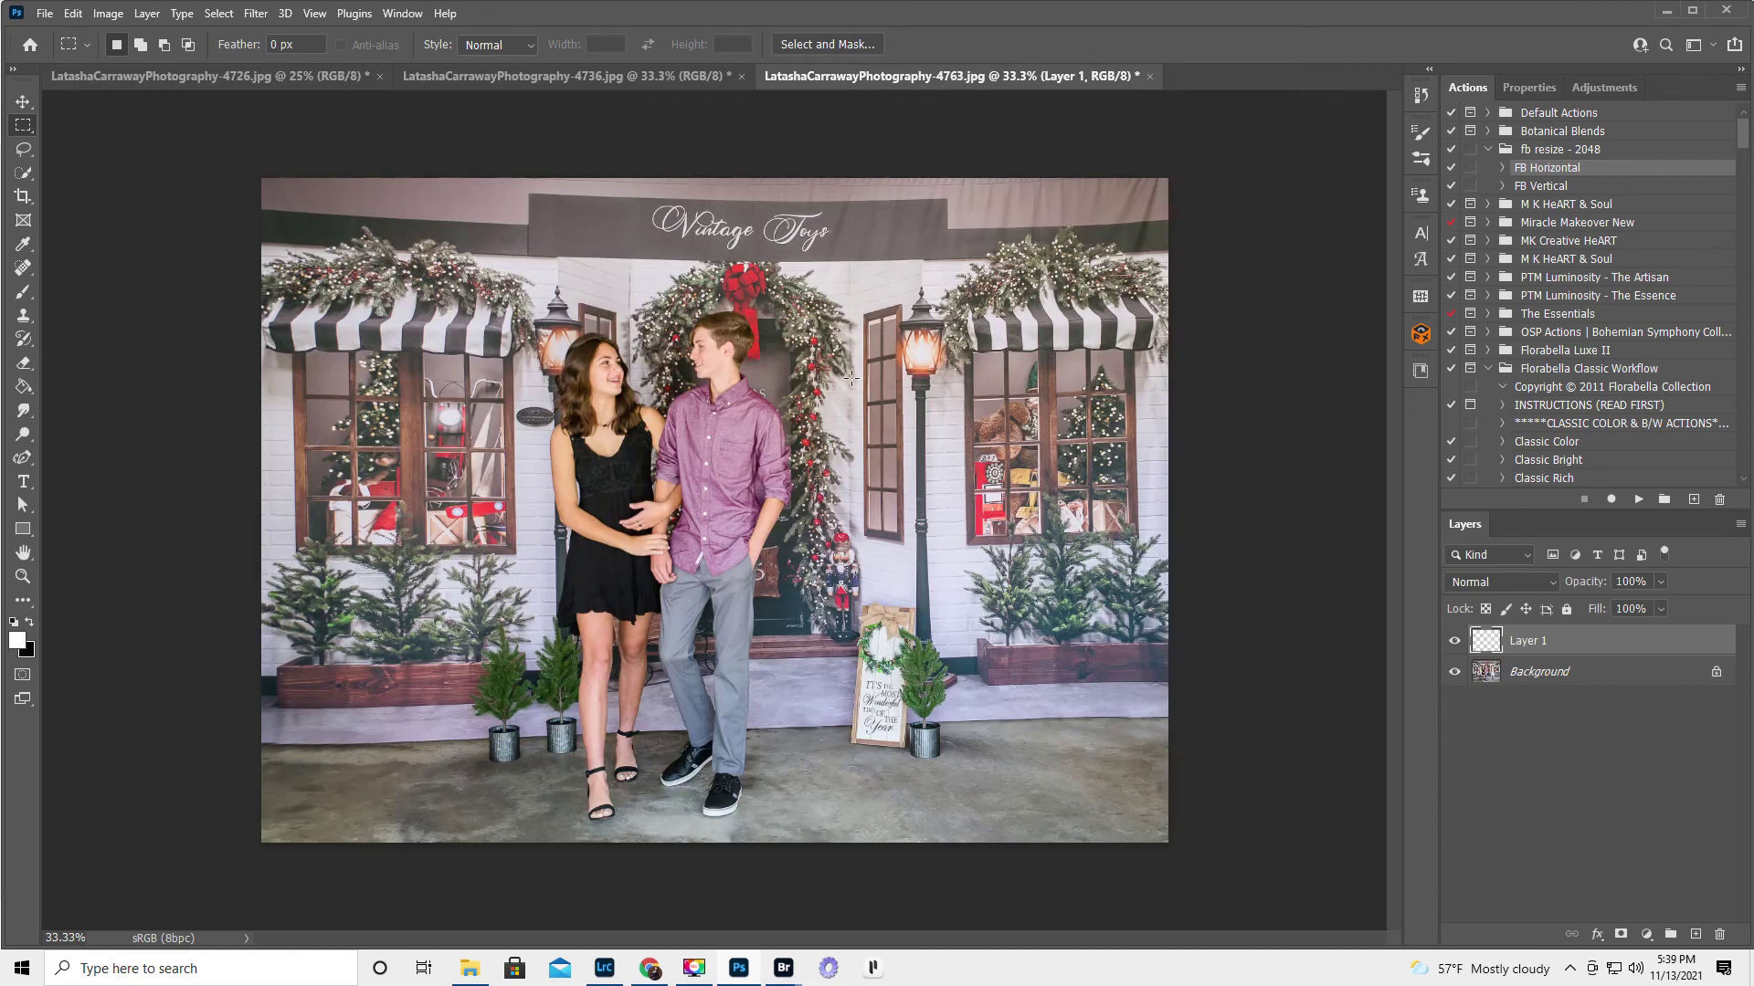